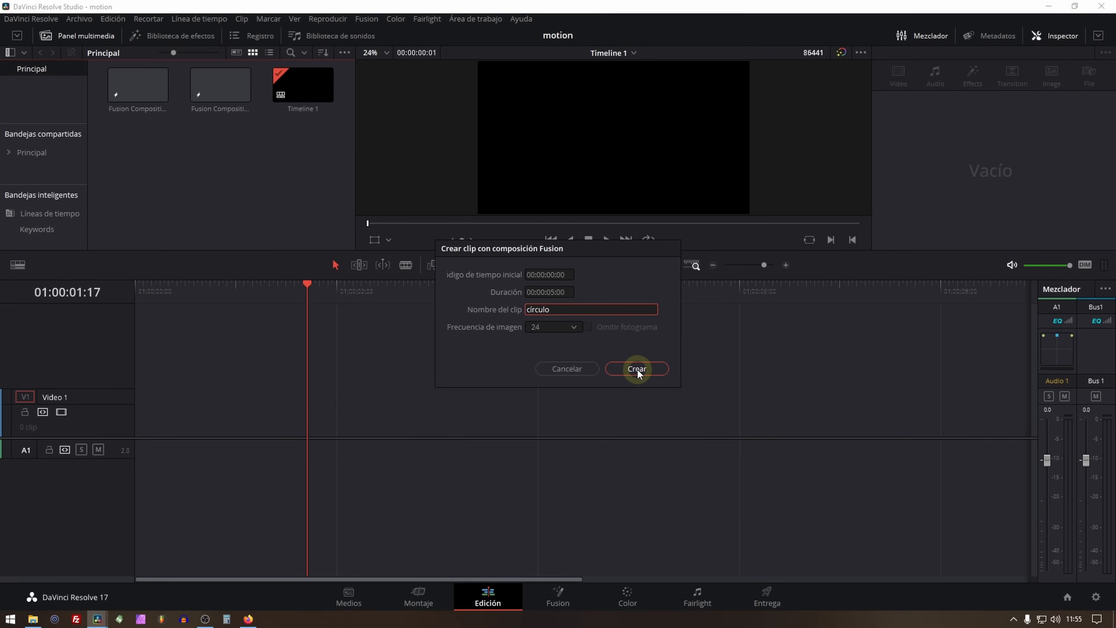
# Create the Fusion composition clip named "círculo" and place it on the Video 1 track of Timeline 1.
pyautogui.click(637, 368)
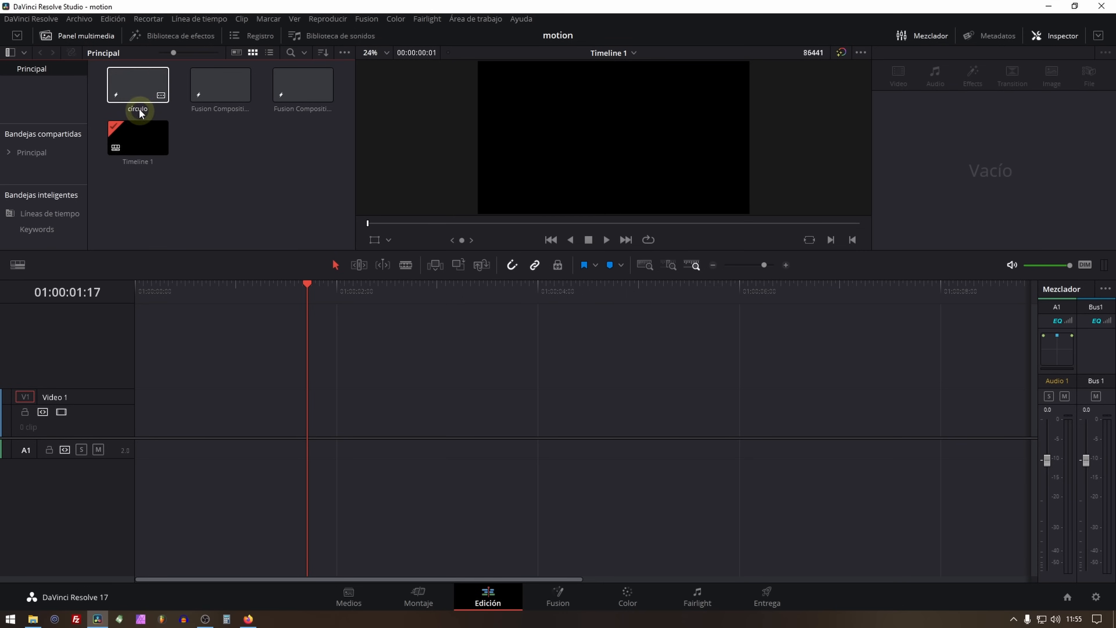
pyautogui.click(128, 86)
pyautogui.moveTo(128, 86); pyautogui.dragTo(209, 420)
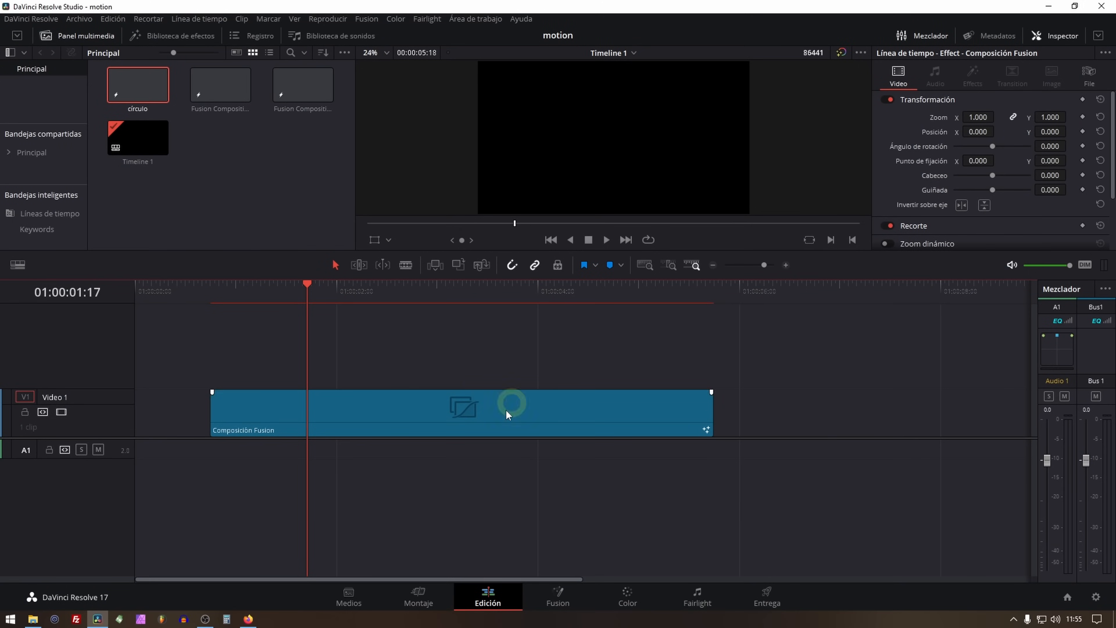
# Open the composition on the Fusion page, add an Ellipse node ahead of MediaOut1 and display it in the second viewer.
pyautogui.click(557, 596)
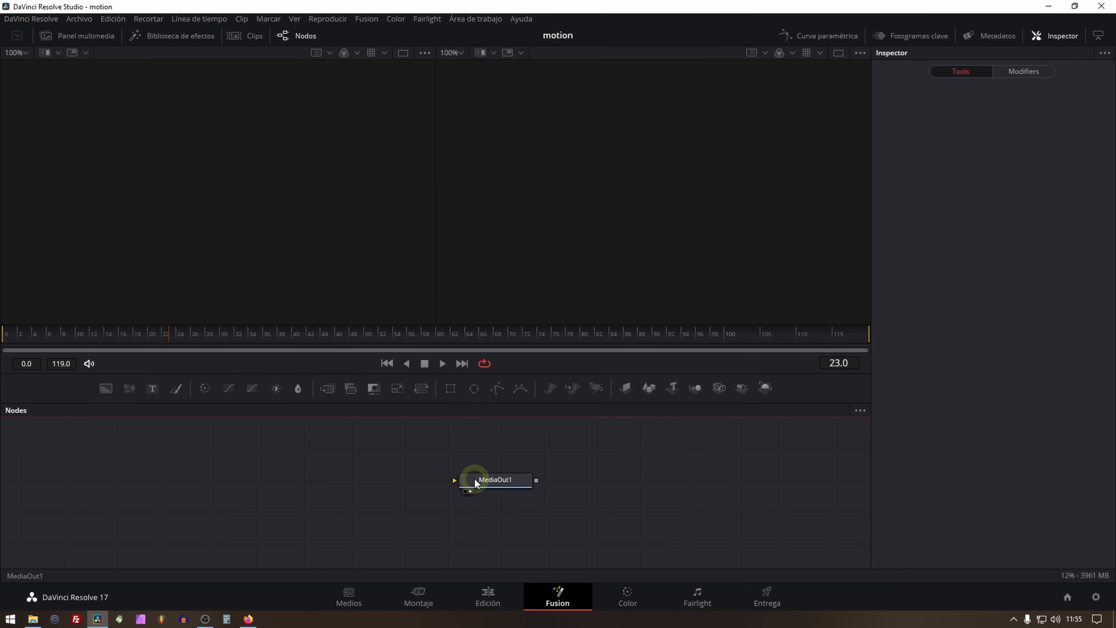
pyautogui.moveTo(501, 480); pyautogui.dragTo(514, 480)
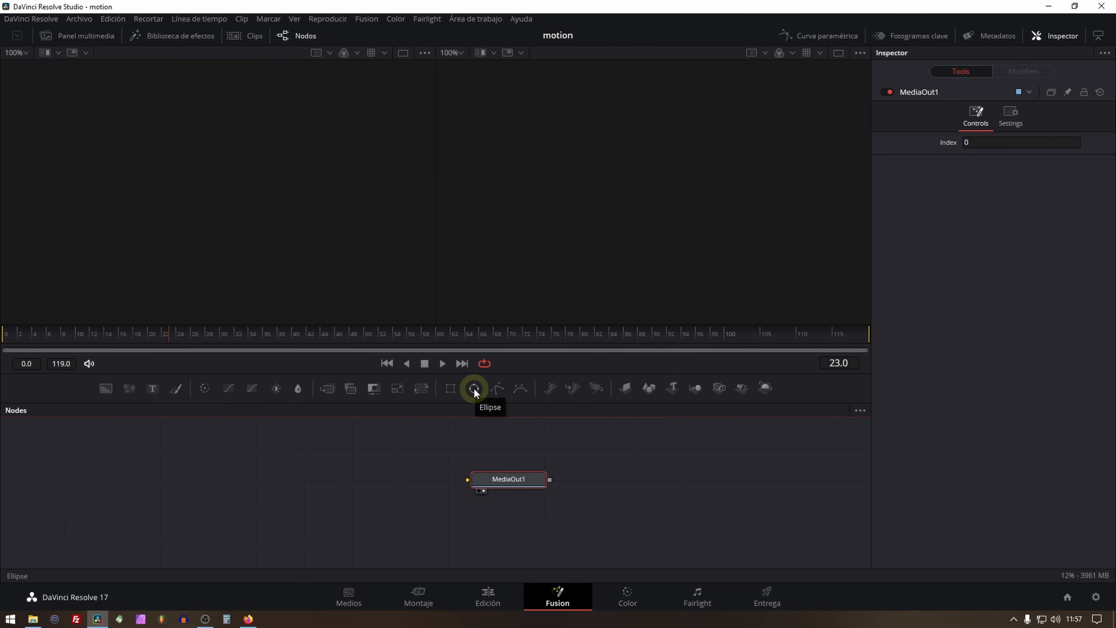
pyautogui.moveTo(470, 391); pyautogui.dragTo(272, 487)
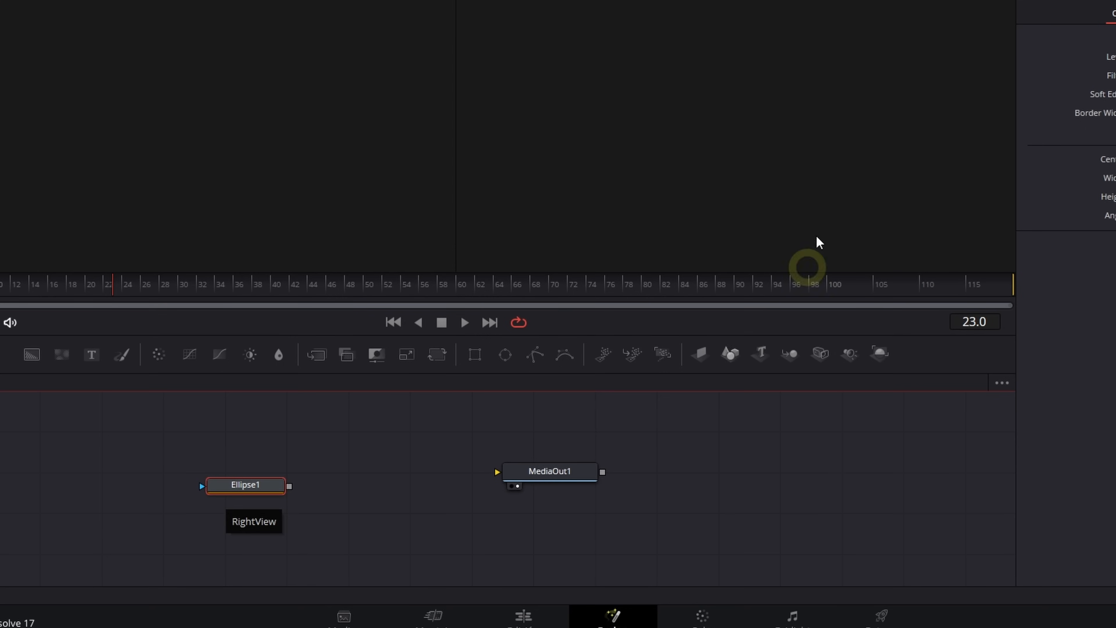
pyautogui.moveTo(265, 486); pyautogui.dragTo(820, 170)
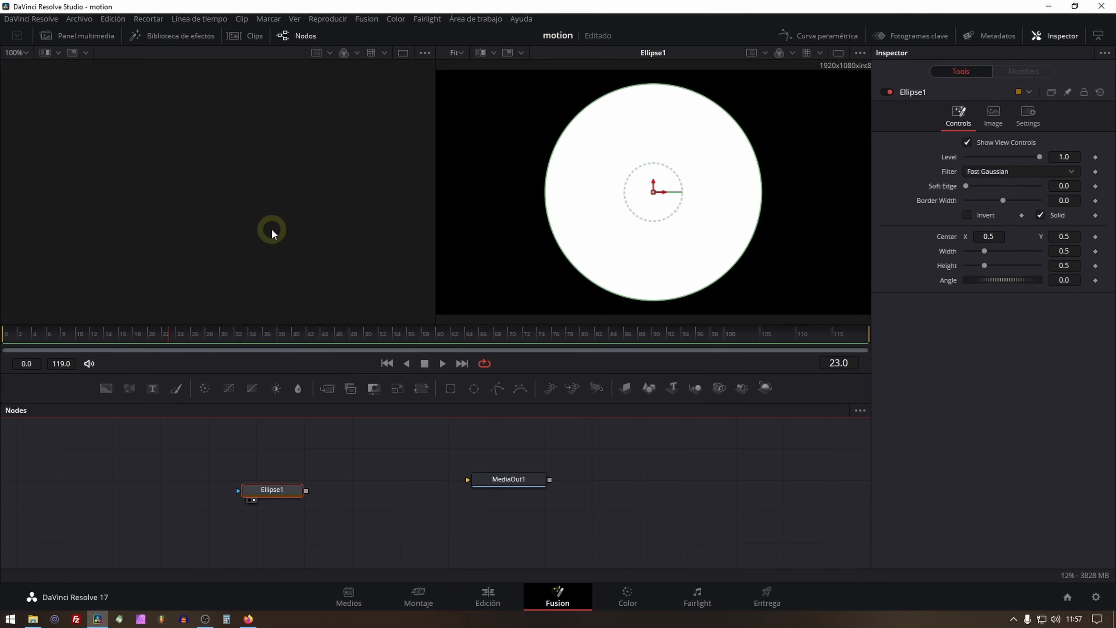
# Toggle the display of Ellipse1 on and off in both viewers, ending with it in the second viewer only.
pyautogui.press('1')
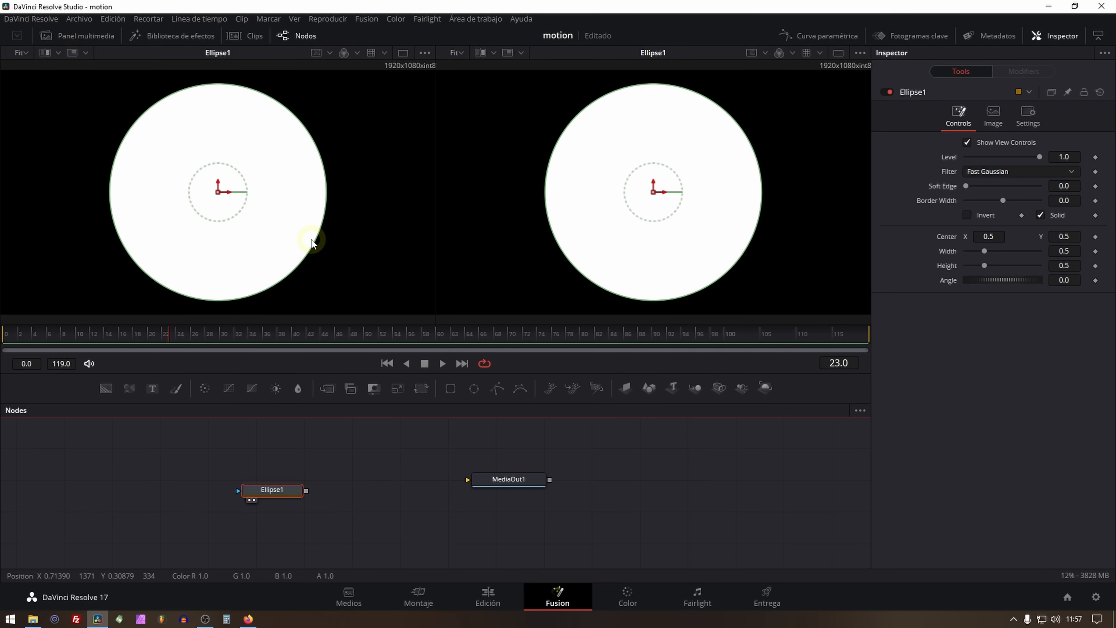
pyautogui.press('2')
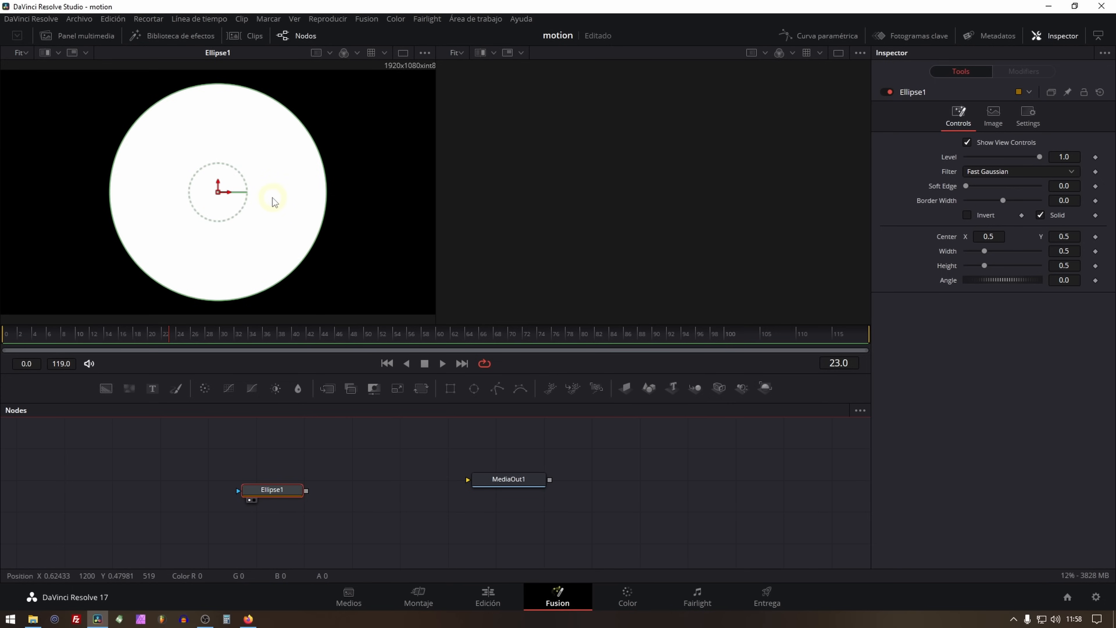
pyautogui.press('1')
pyautogui.press('2')
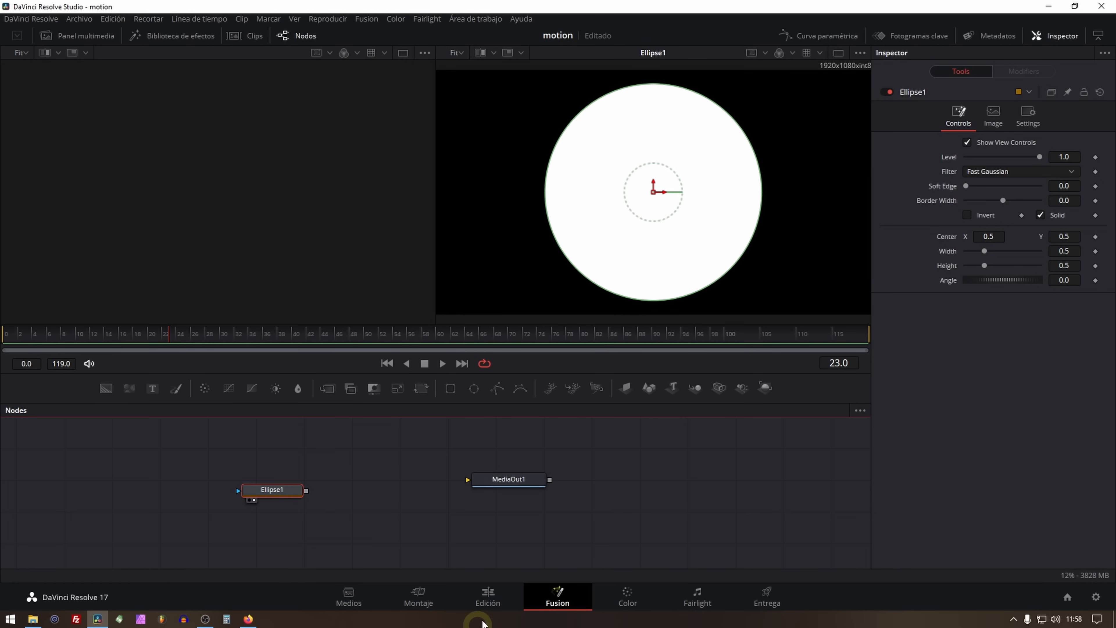
# Check the composition's output on the Edit page timeline and return to the Fusion page.
pyautogui.click(488, 603)
pyautogui.click(362, 411)
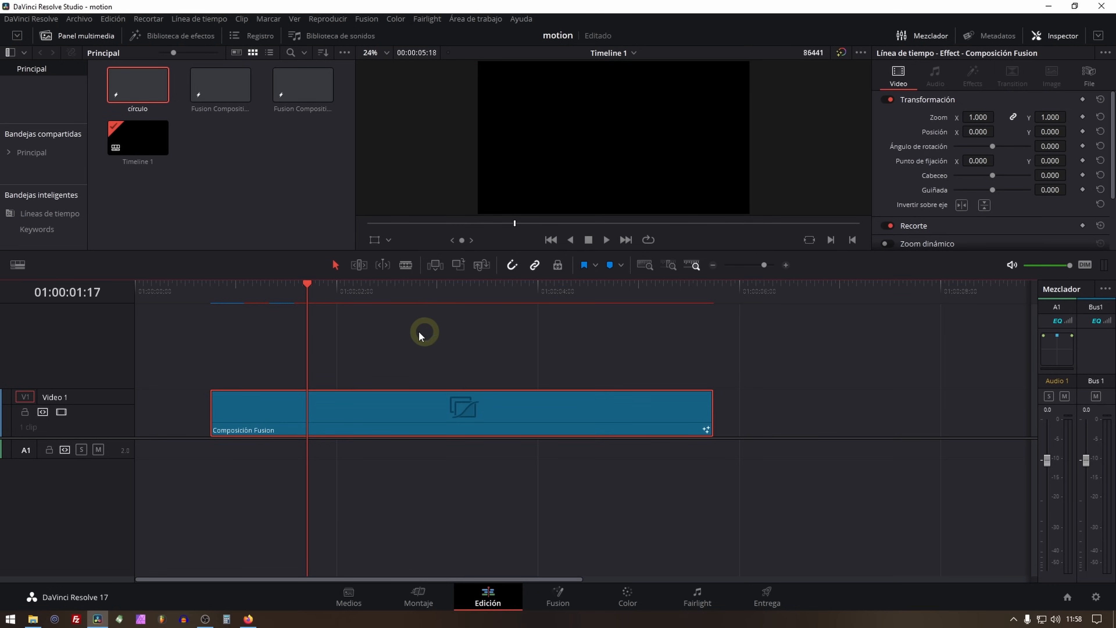
pyautogui.click(558, 597)
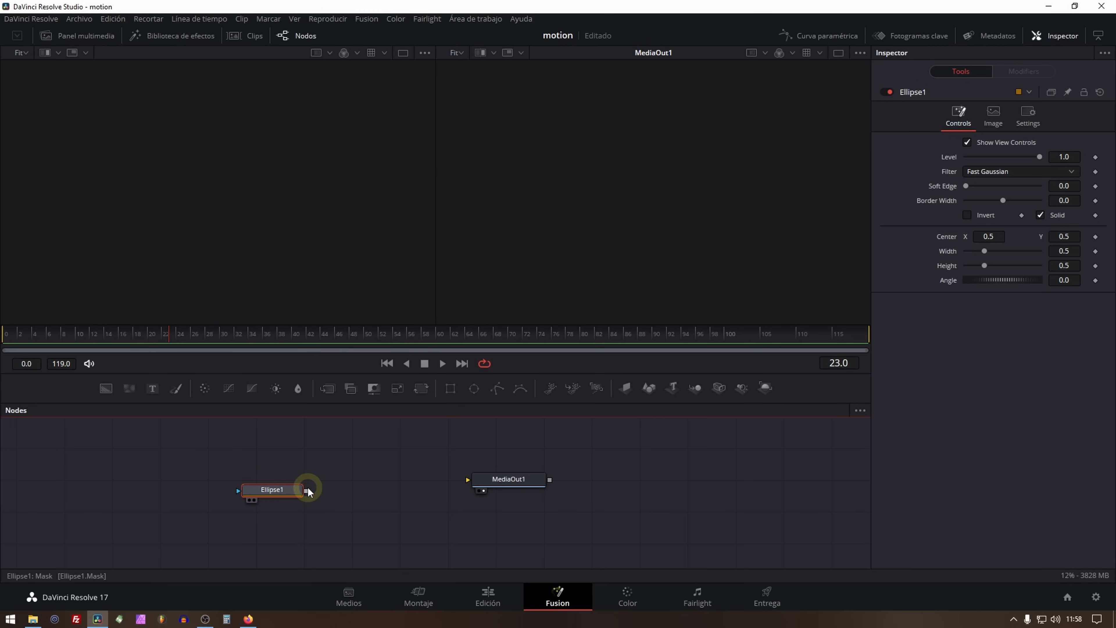
# Connect the output of Ellipse1 to MediaOut1 and check the result on the Edit page.
pyautogui.moveTo(307, 492); pyautogui.dragTo(467, 481)
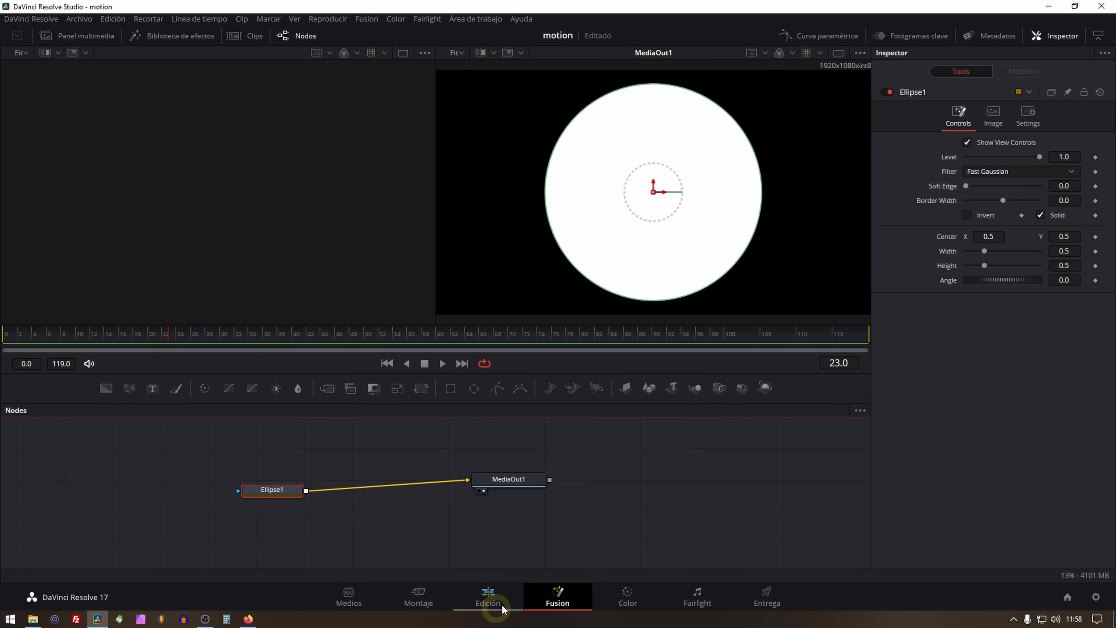
pyautogui.click(488, 600)
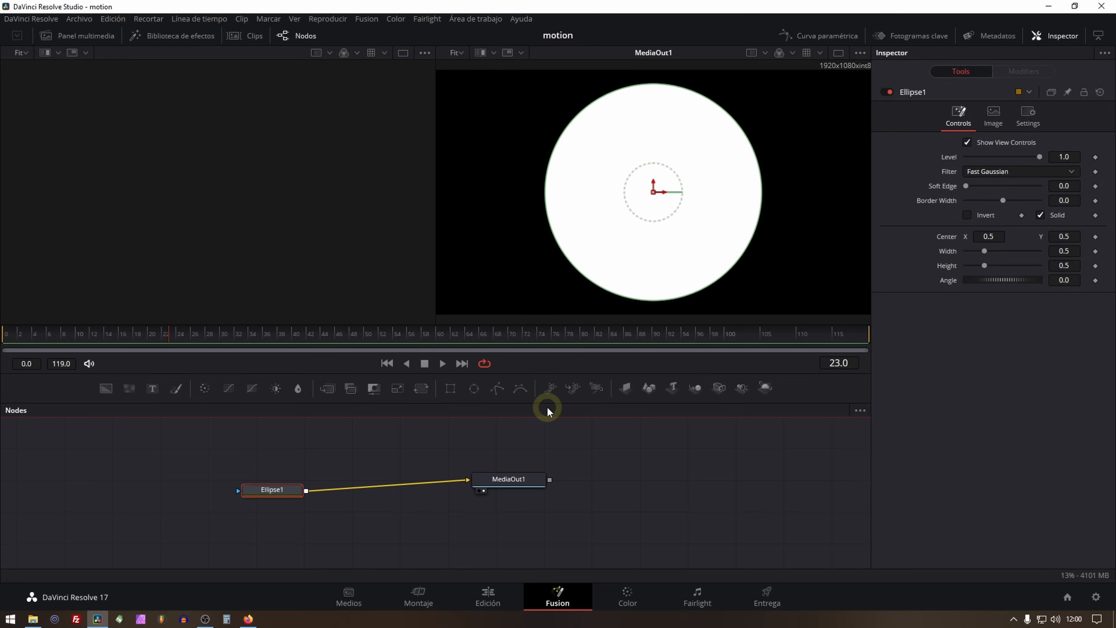
# Browse the list of available node tools, search it for "radia" and close it without adding anything.
pyautogui.hotkey('ctrl', 'space')
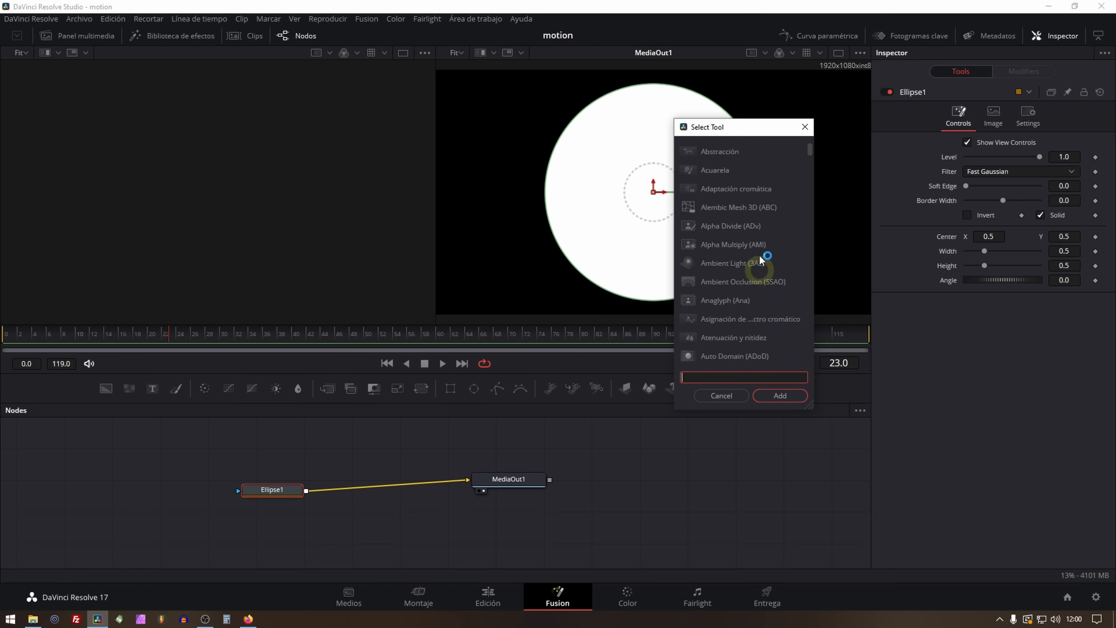
pyautogui.scroll(-20, 760, 194)
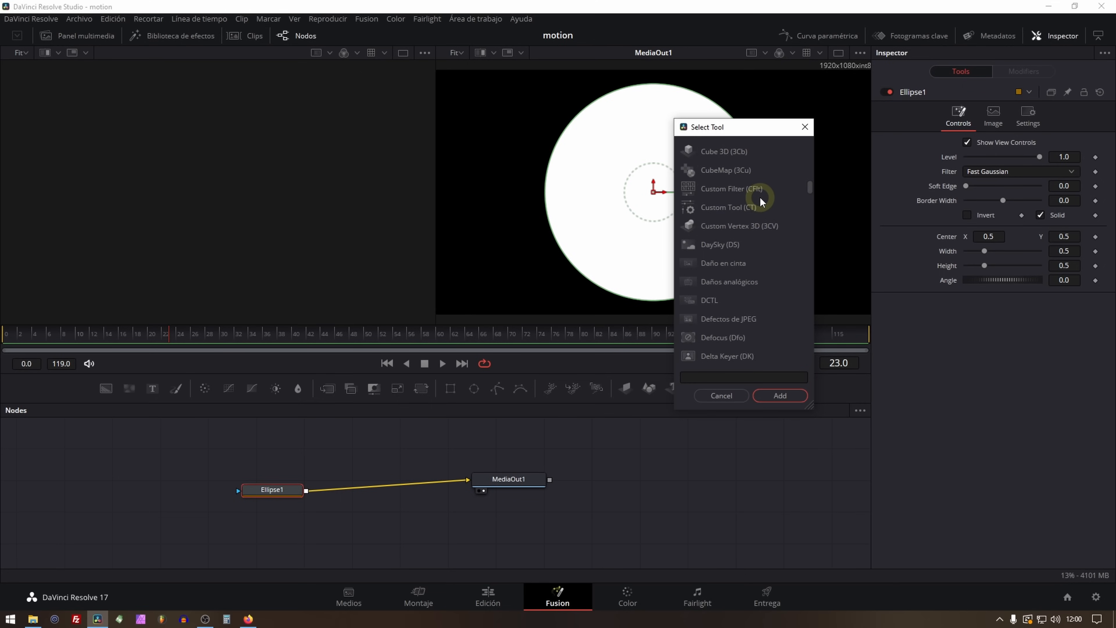
pyautogui.scroll(-10, 759, 208)
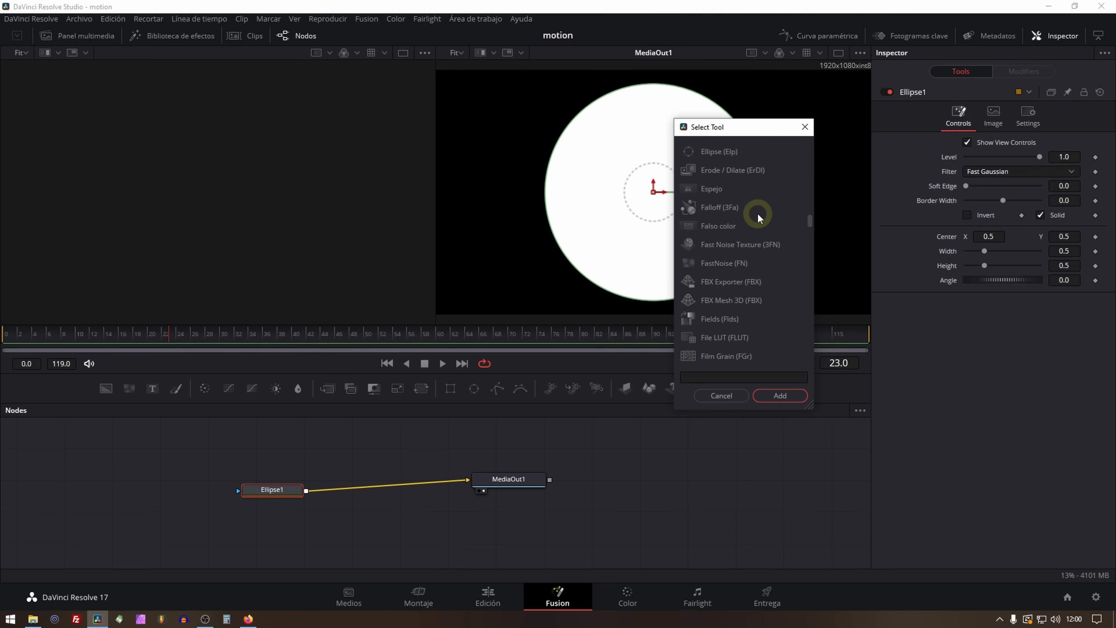
pyautogui.click(767, 377)
pyautogui.write('radia')
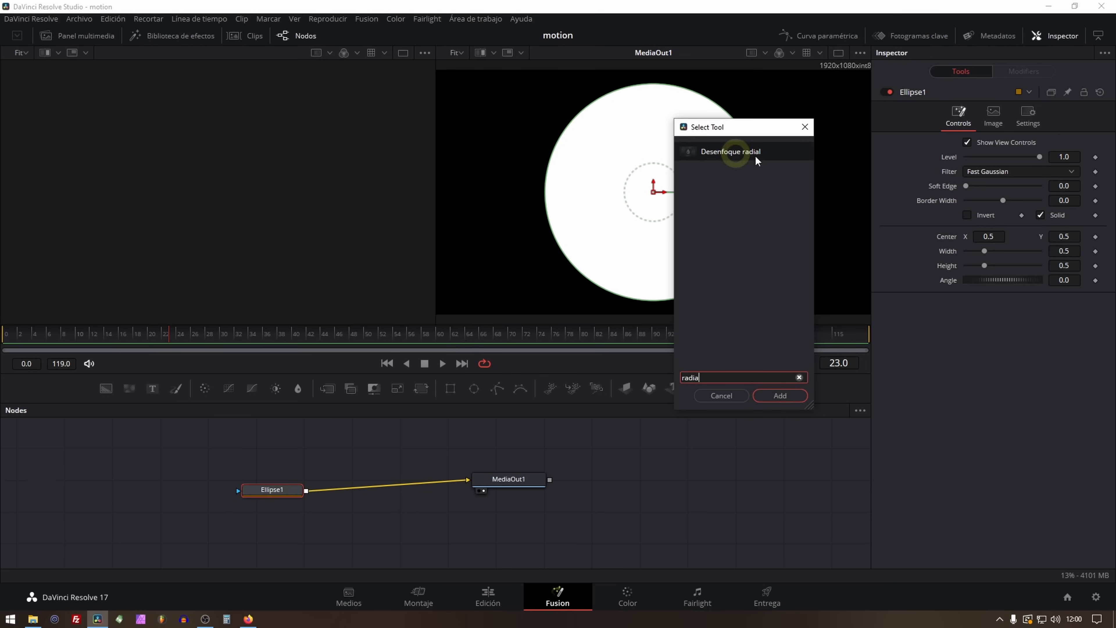
pyautogui.click(737, 395)
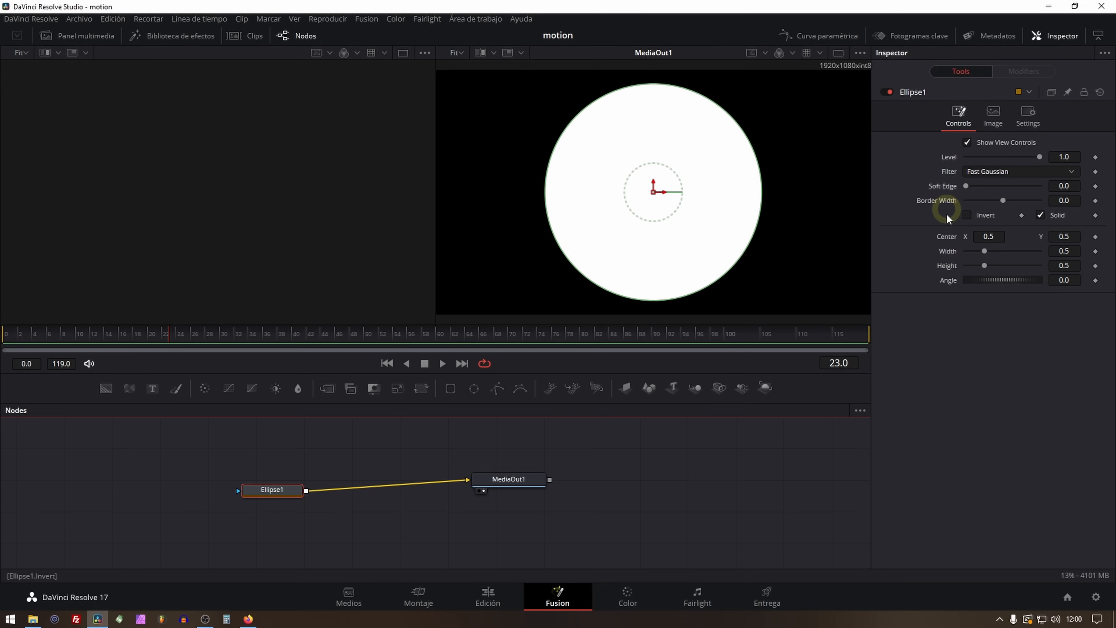
# Review the Image, Settings and Controls parameters of the Ellipse1 node.
pyautogui.click(993, 116)
pyautogui.click(1029, 122)
pyautogui.click(959, 121)
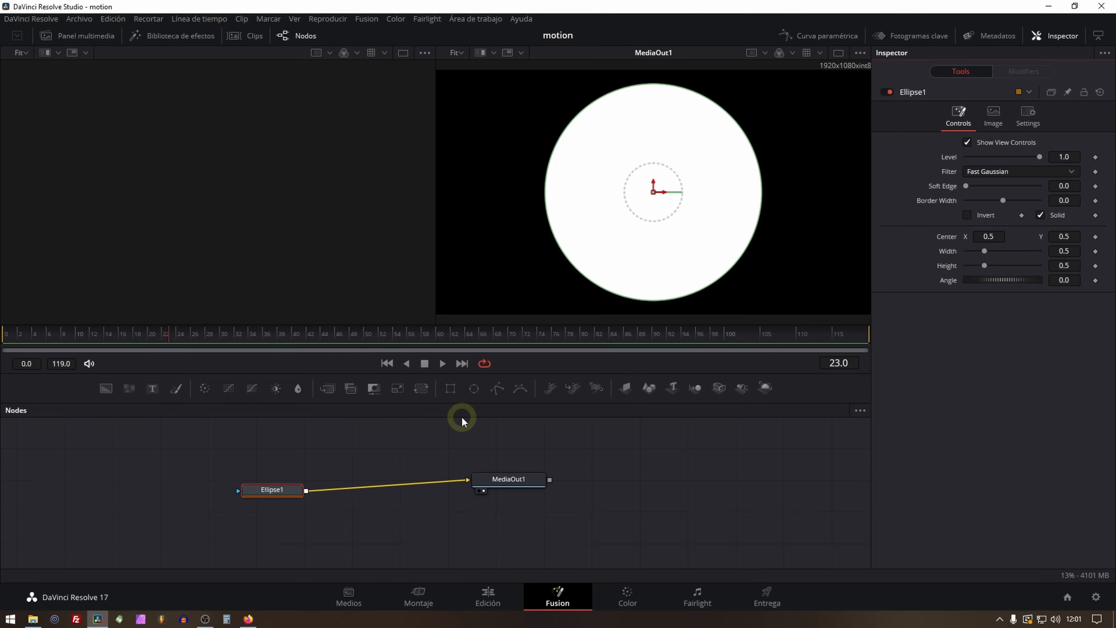
# Replace the Ellipse1 node with a Shape 3D node and display the new node in the second viewer.
pyautogui.click(290, 496)
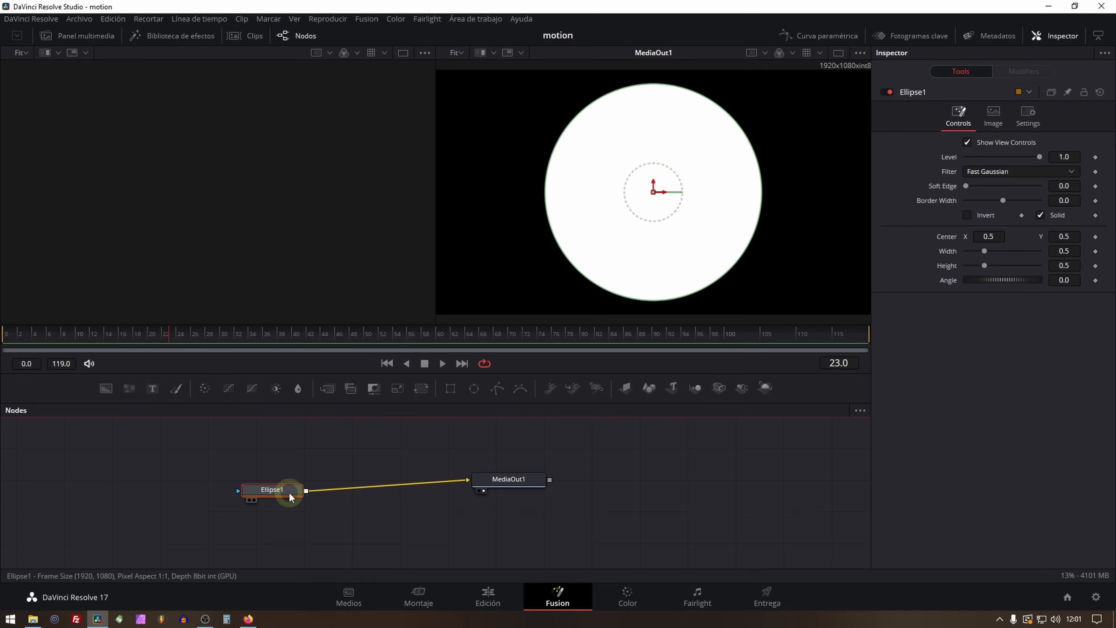
pyautogui.press('Delete')
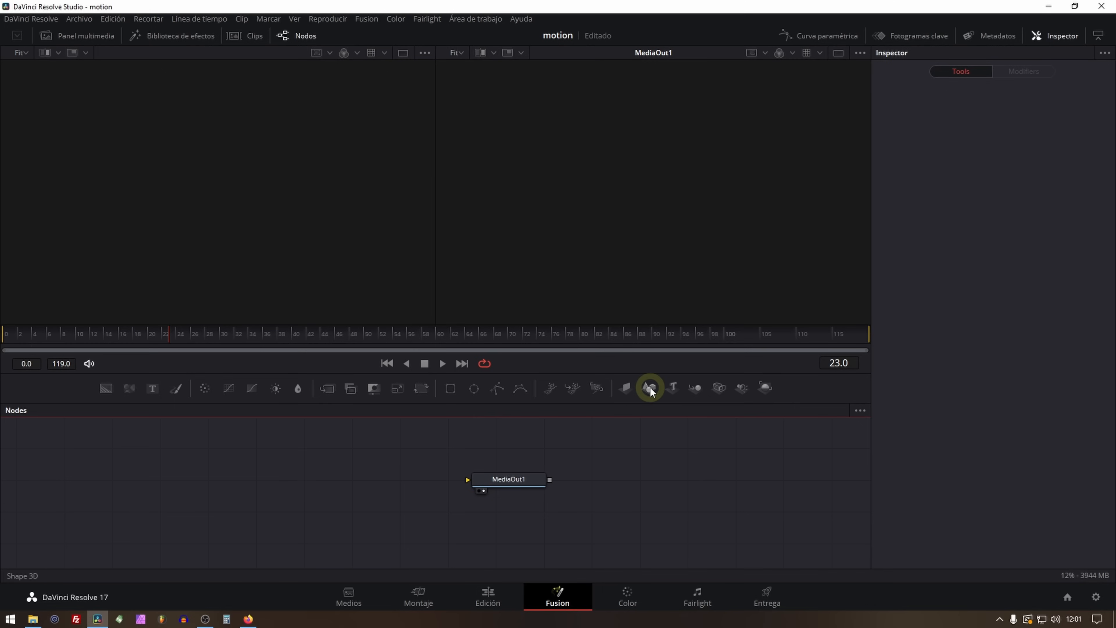
pyautogui.moveTo(650, 388); pyautogui.dragTo(268, 473)
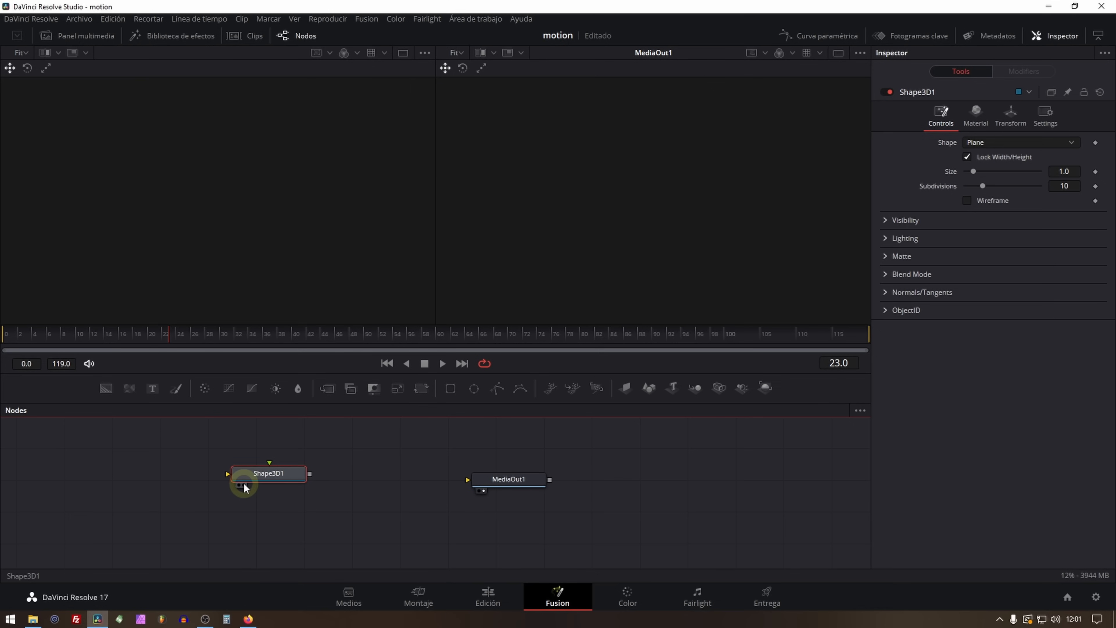
pyautogui.click(245, 485)
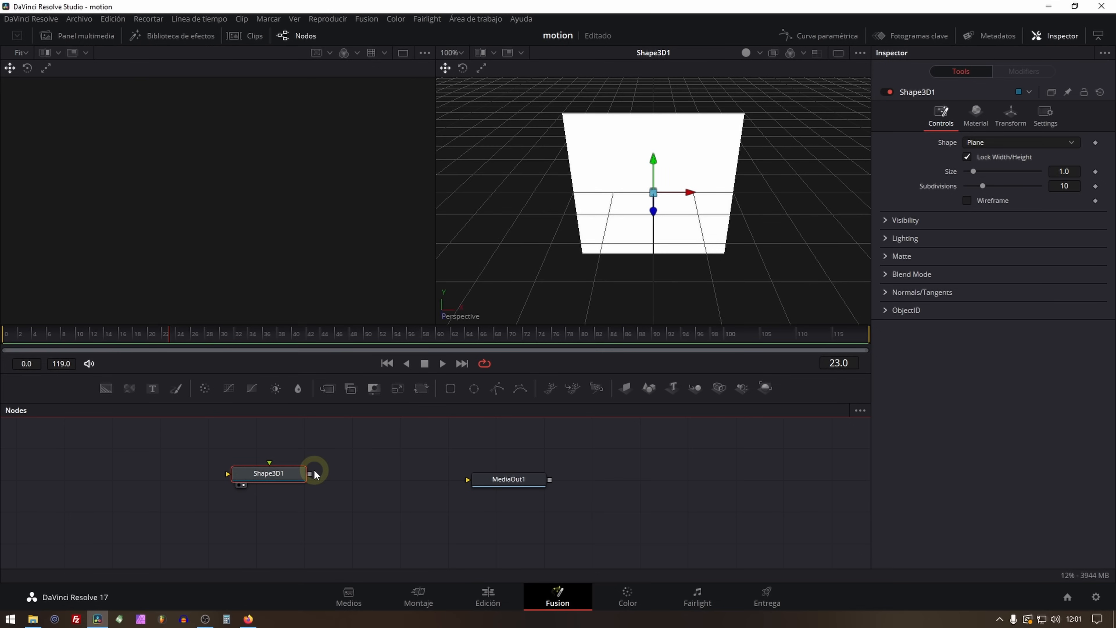
# Toggle Shape3D1 in both viewers, leave it only in the second one, and inspect the plane in the perspective view.
pyautogui.press('2')
pyautogui.press('2')
pyautogui.press('1')
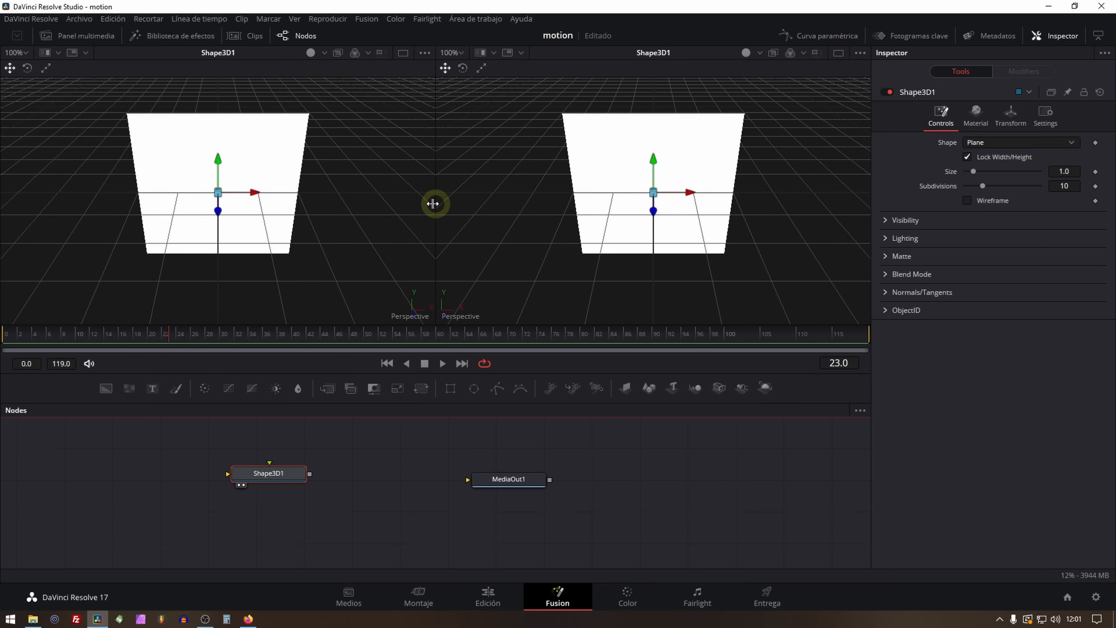
pyautogui.press('1')
pyautogui.moveTo(709, 187); pyautogui.dragTo(758, 194)
pyautogui.click(598, 275)
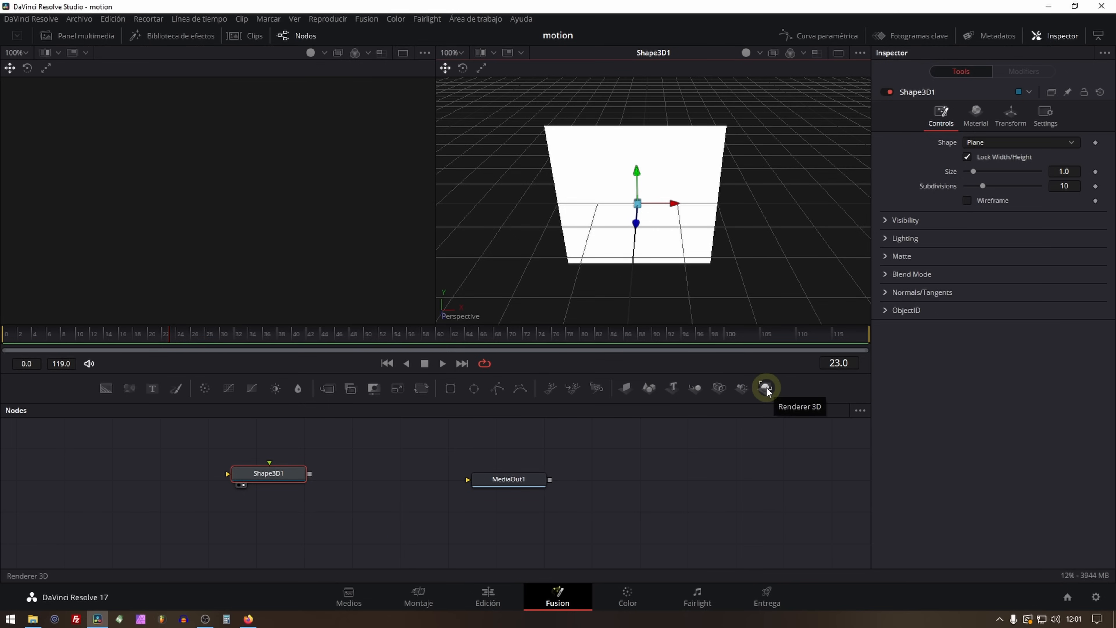
# Add a Renderer 3D node, connect it between Shape3D1 and MediaOut1, and display MediaOut1 in the second viewer.
pyautogui.moveTo(767, 388); pyautogui.dragTo(387, 492)
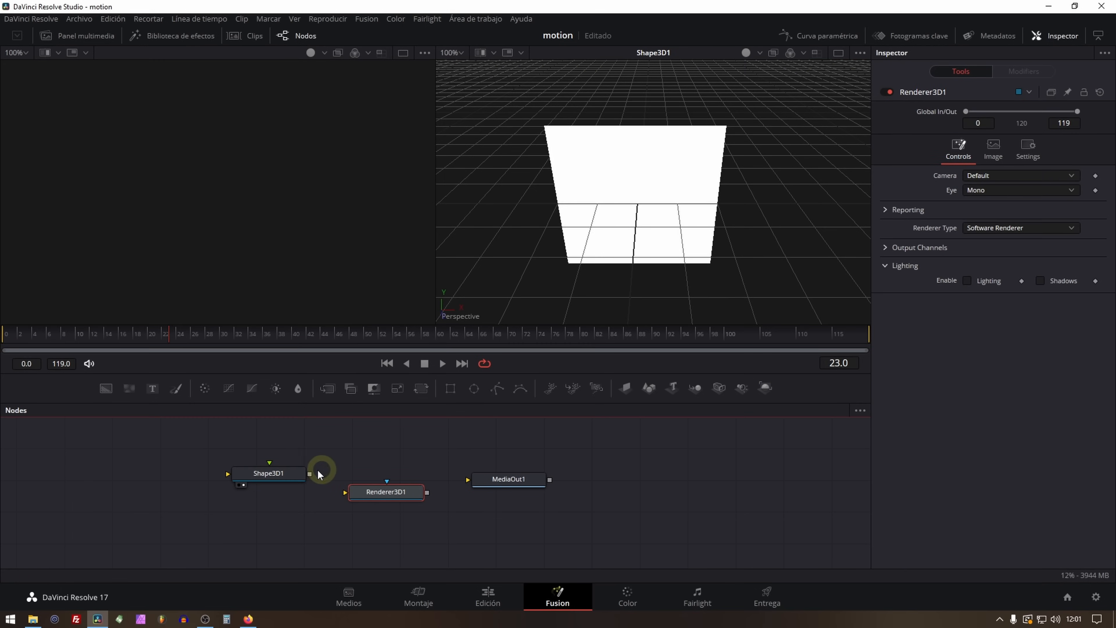
pyautogui.moveTo(309, 473); pyautogui.dragTo(345, 491)
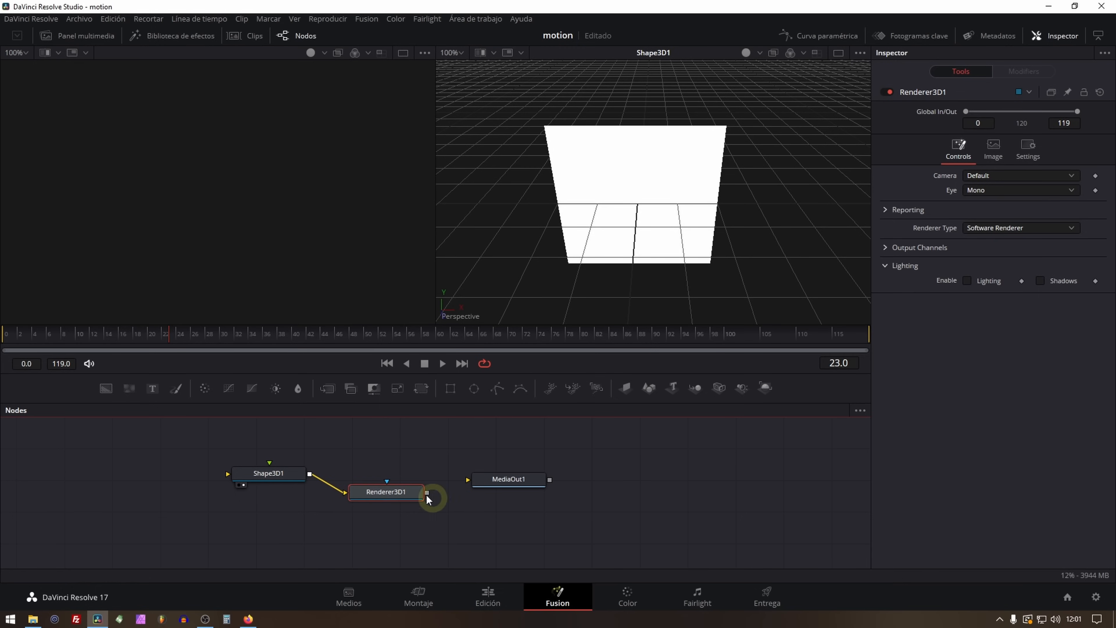
pyautogui.moveTo(427, 492); pyautogui.dragTo(469, 479)
pyautogui.click(498, 480)
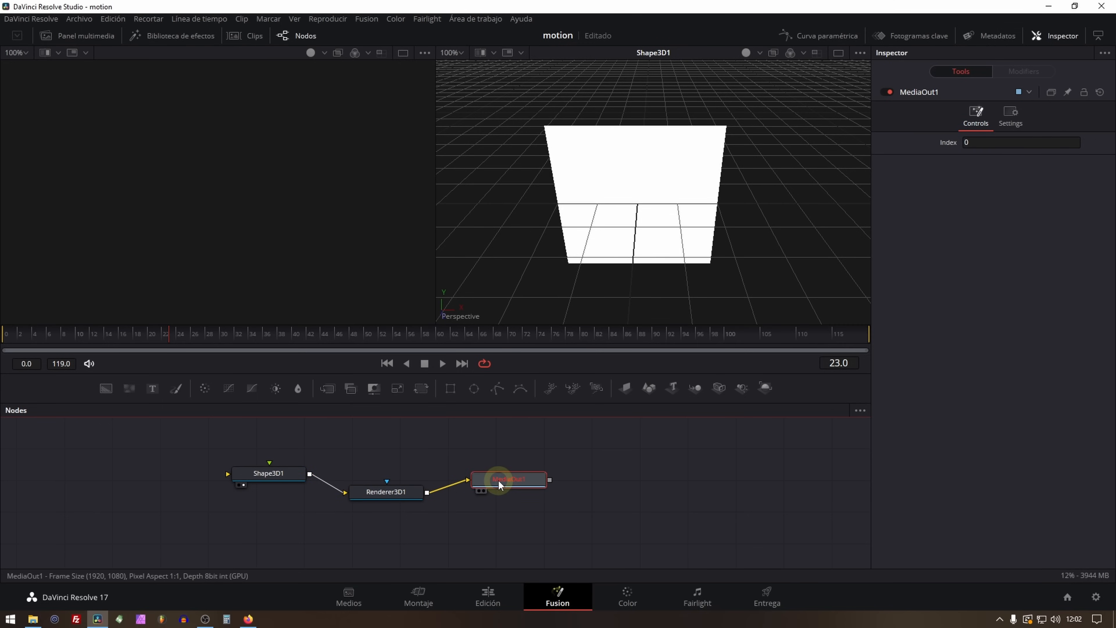
pyautogui.press('2')
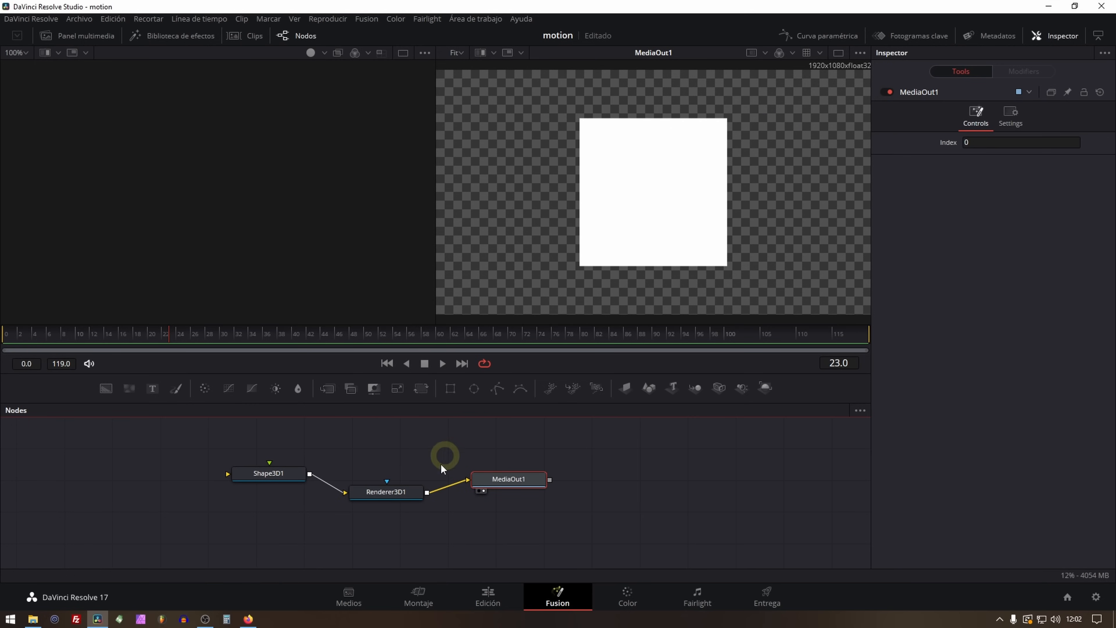
pyautogui.moveTo(416, 492)
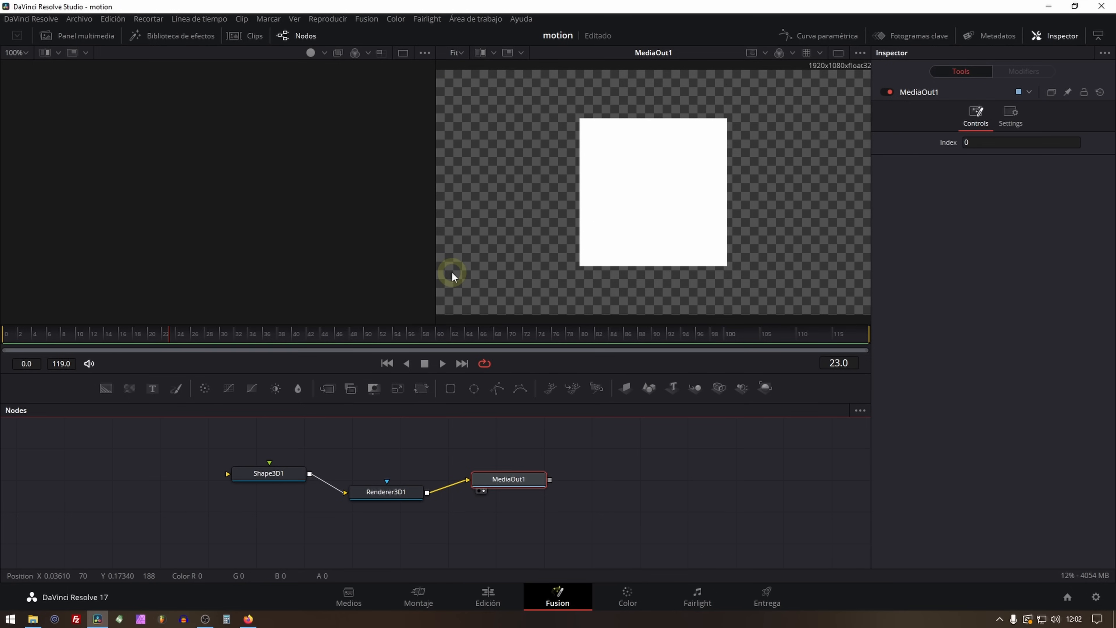
# Change the shape type of the Shape3D1 node to Sphere.
pyautogui.click(398, 500)
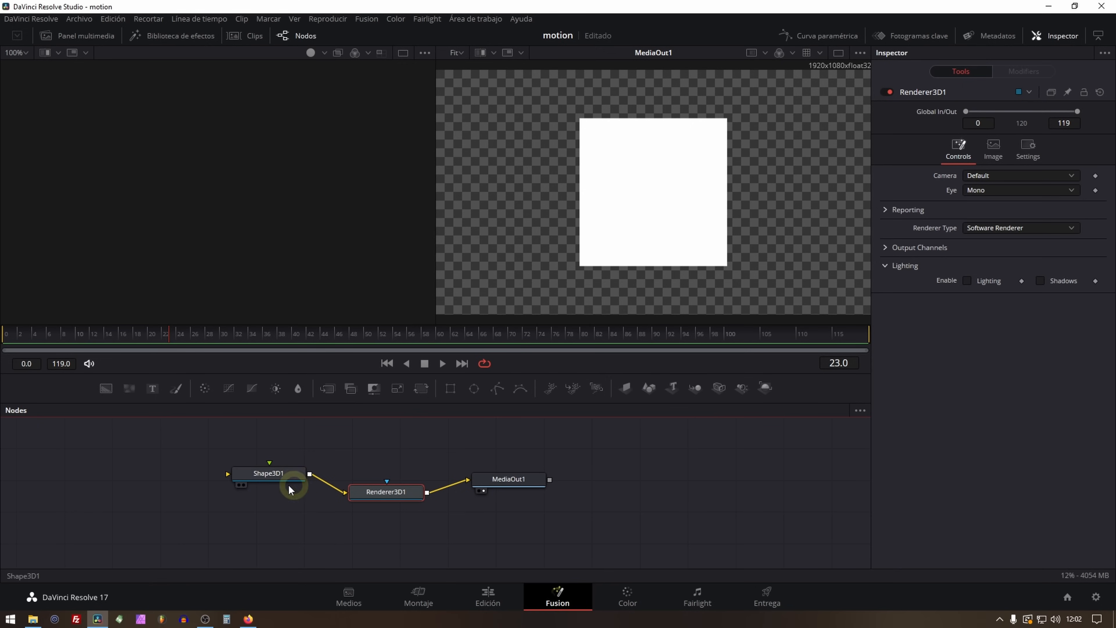
pyautogui.click(272, 472)
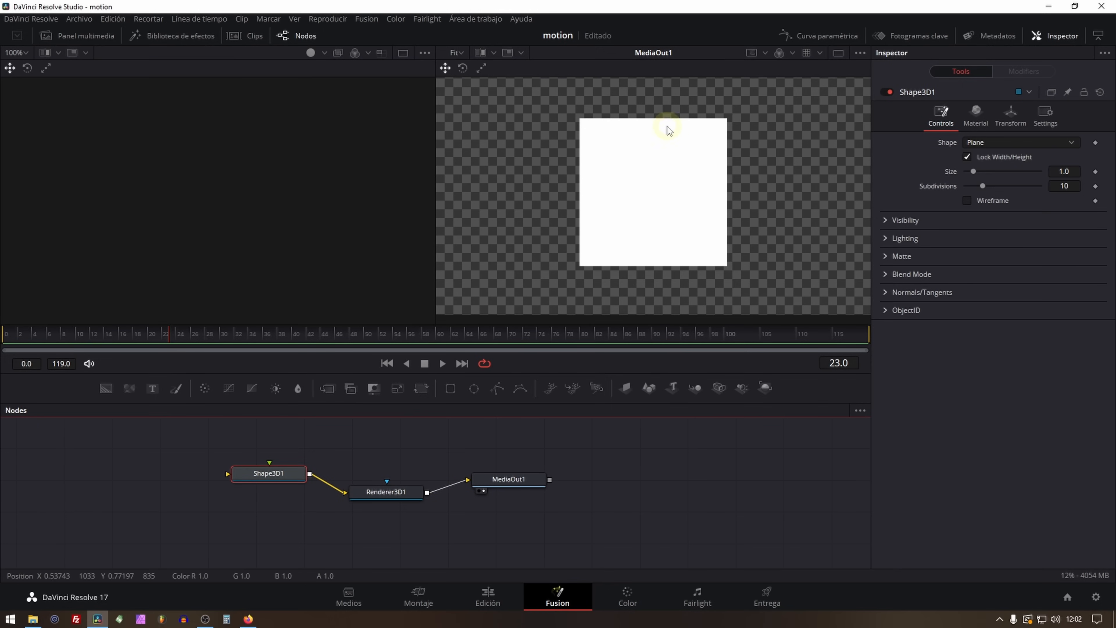
pyautogui.click(1010, 143)
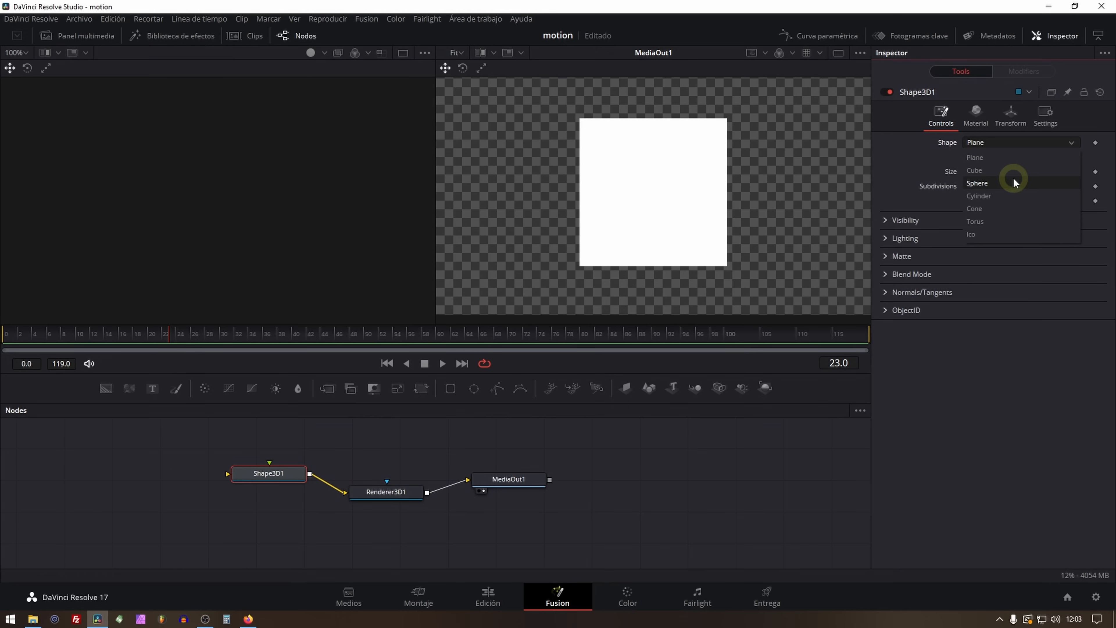
pyautogui.click(1012, 180)
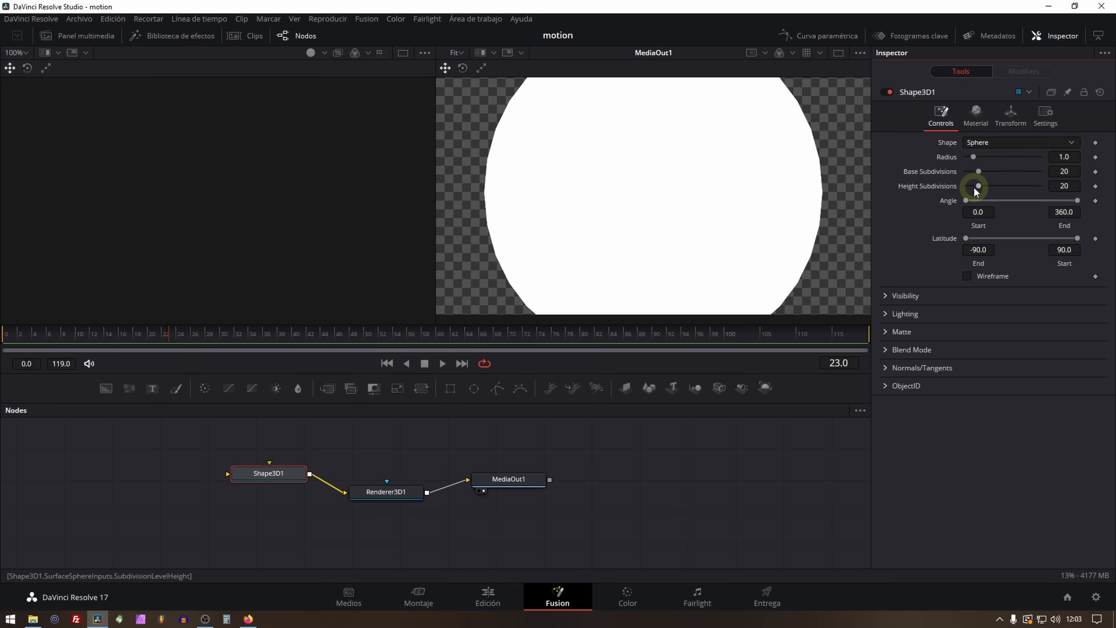
# Display Shape3D1 in the first viewer and inspect the whole sphere in the perspective view.
pyautogui.moveTo(287, 476); pyautogui.dragTo(288, 476)
pyautogui.press('1')
pyautogui.scroll(-4, 304, 205)
pyautogui.scroll(-1, 305, 142)
pyautogui.scroll(4, 305, 142)
pyautogui.scroll(-1, 305, 142)
pyautogui.scroll(-1, 306, 142)
pyautogui.moveTo(320, 178); pyautogui.dragTo(345, 194)
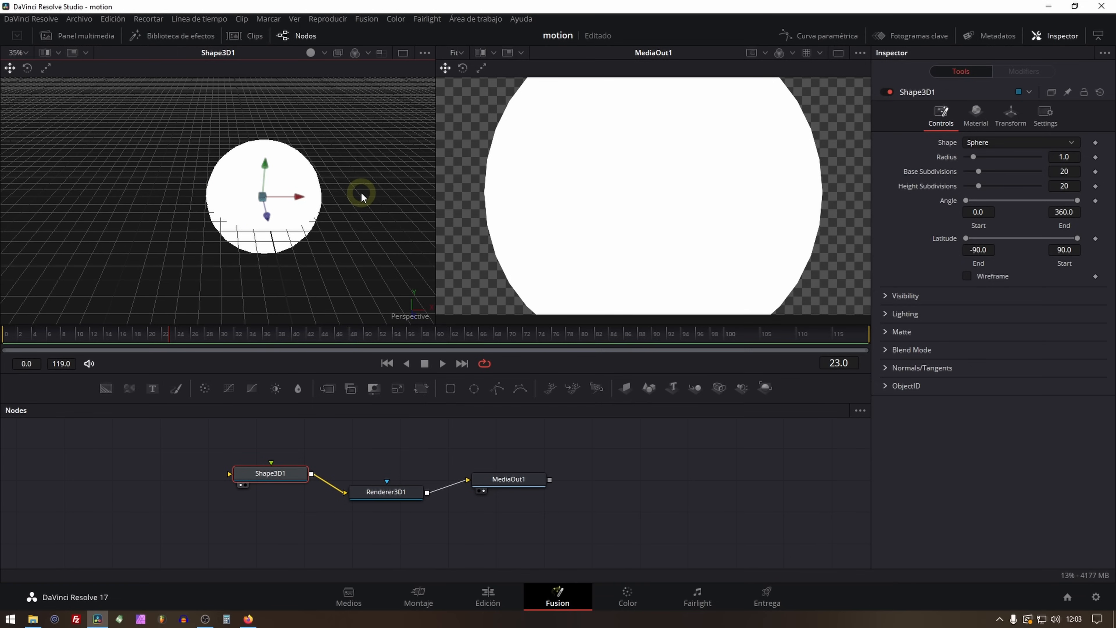
# Rotate the sphere 90 degrees about the X axis.
pyautogui.moveTo(357, 197); pyautogui.dragTo(324, 235)
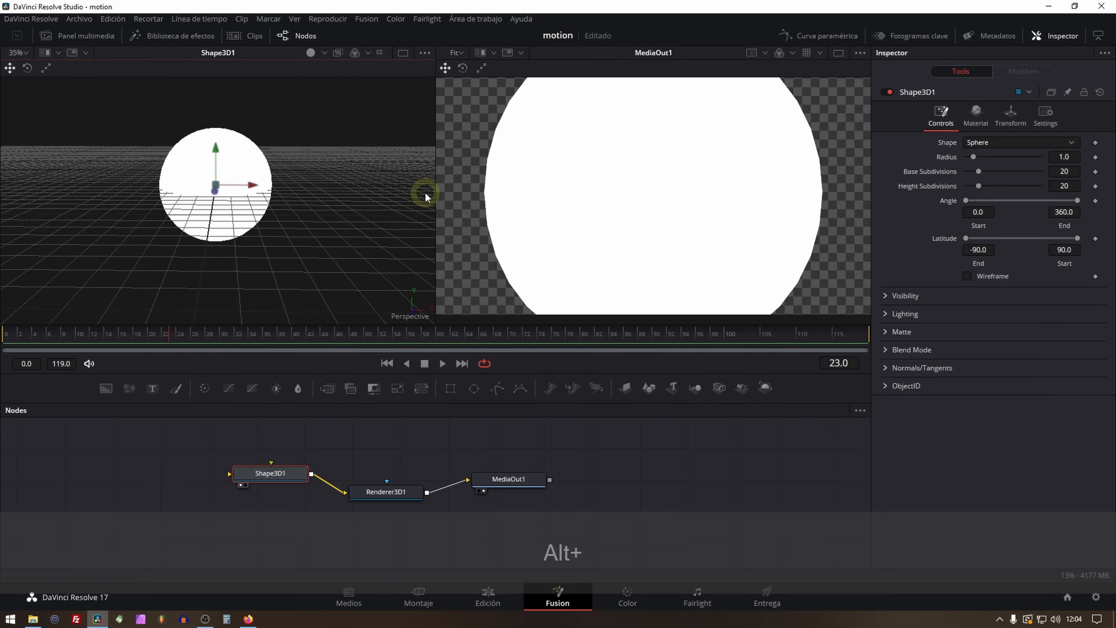
pyautogui.moveTo(424, 192); pyautogui.dragTo(440, 213)
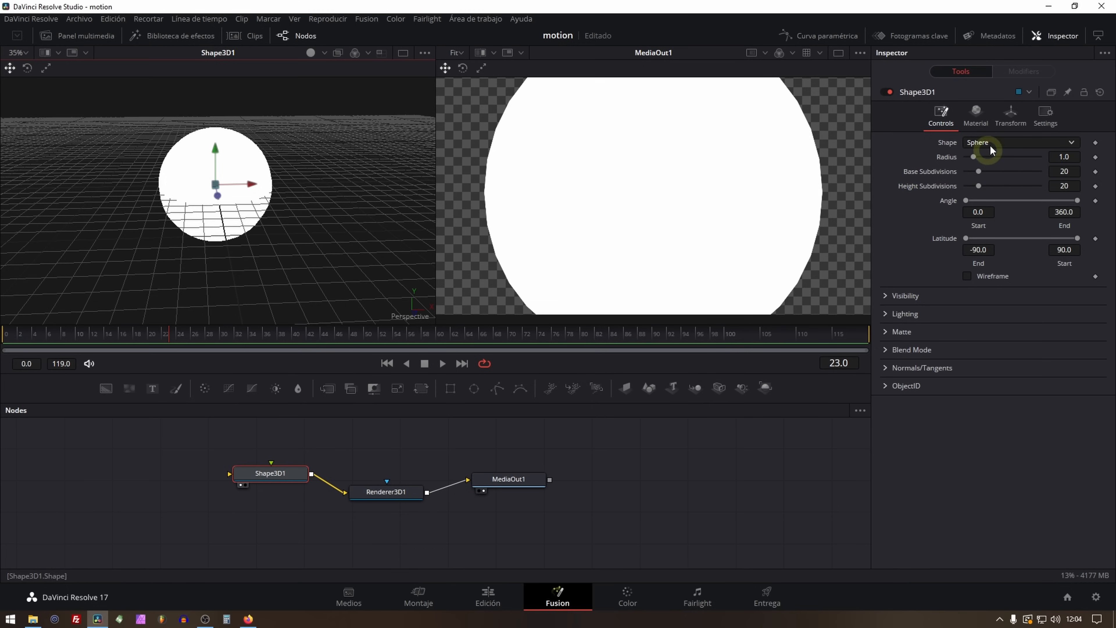
pyautogui.click(1010, 123)
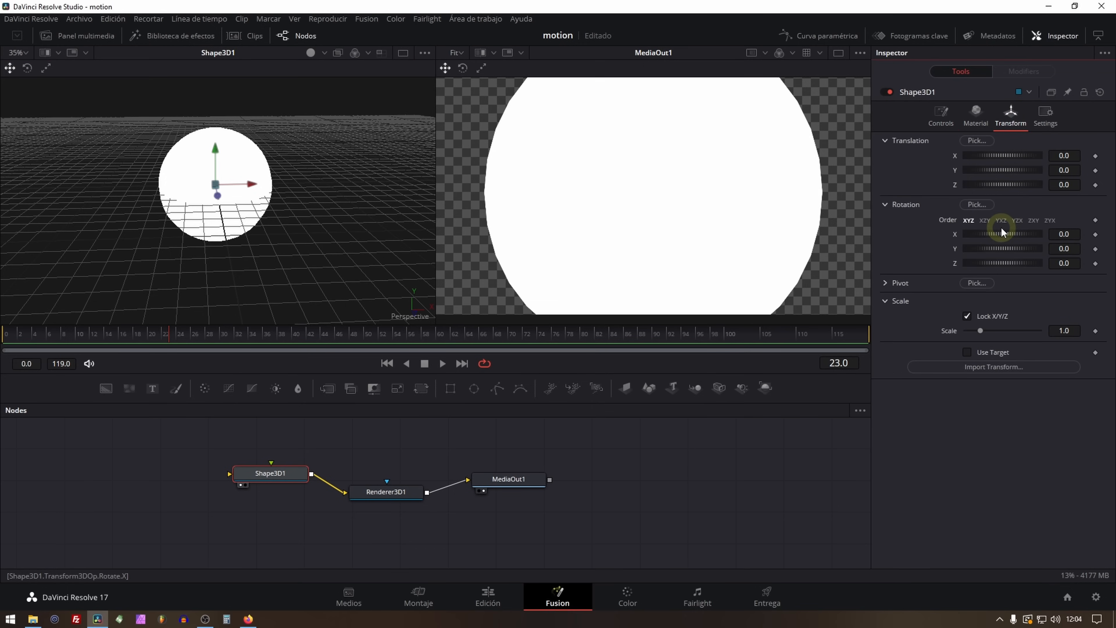
pyautogui.moveTo(1070, 234); pyautogui.dragTo(1062, 234)
pyautogui.write('90')
pyautogui.press('Tab')
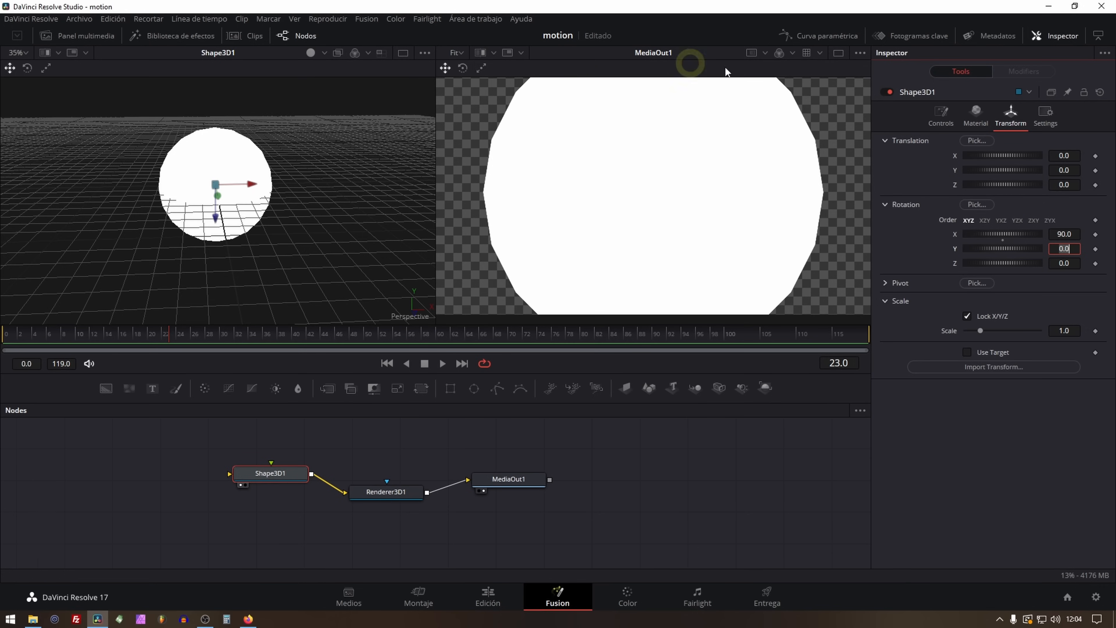
# Raise the sphere's base subdivisions to 100 and try out its start angle.
pyautogui.click(942, 115)
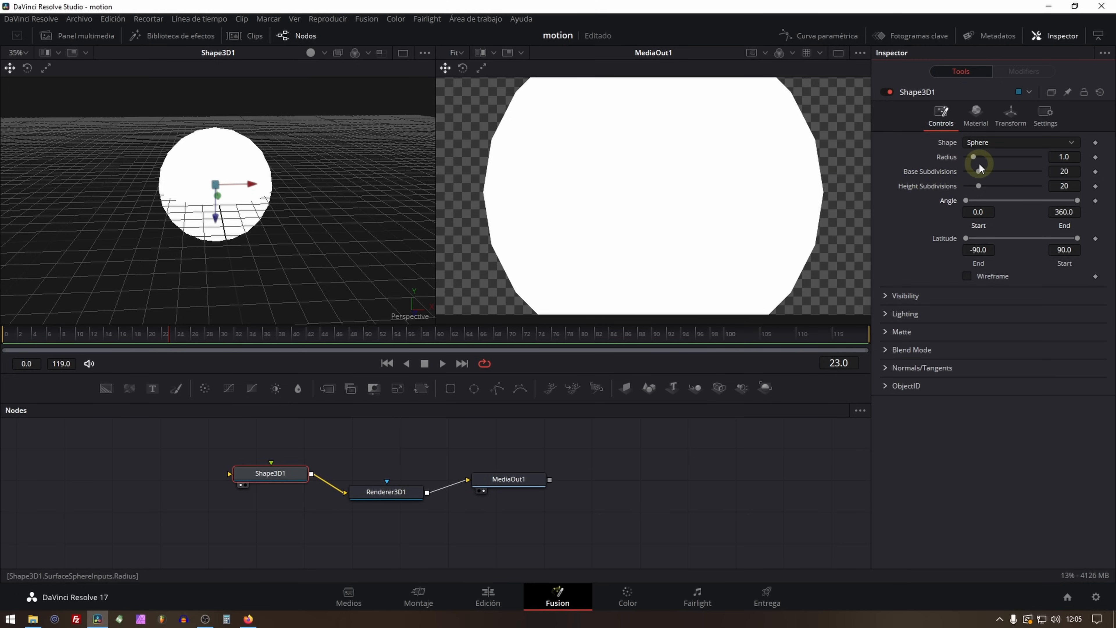
pyautogui.moveTo(979, 171); pyautogui.dragTo(1045, 171)
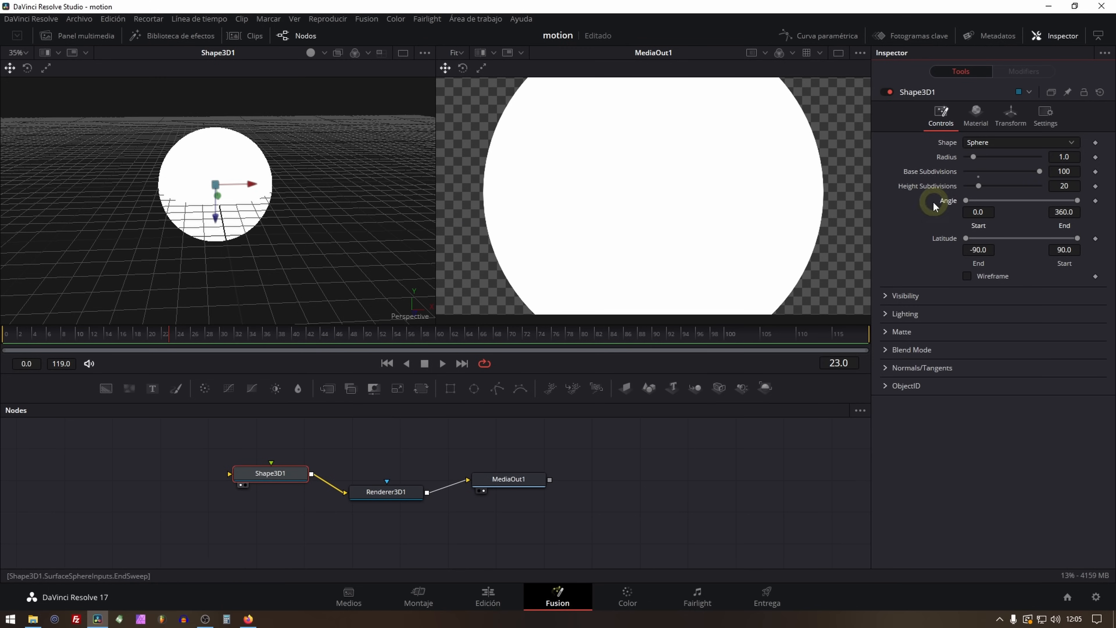
pyautogui.moveTo(965, 199)
pyautogui.mouseDown()
pyautogui.moveTo(998, 194)
pyautogui.moveTo(950, 202)
pyautogui.moveTo(963, 214)
pyautogui.moveTo(989, 198)
pyautogui.moveTo(968, 200)
pyautogui.moveTo(990, 200)
pyautogui.moveTo(964, 201)
pyautogui.mouseUp()
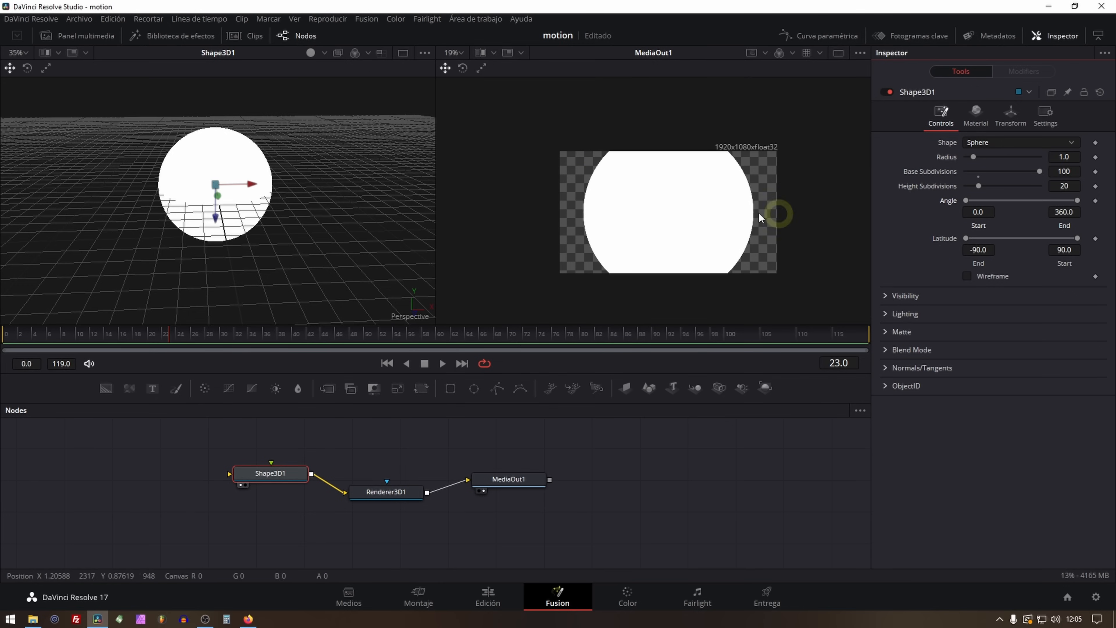
# Scale the sphere down to about 0.653 and try out its start angle, returning it to 0.
pyautogui.click(1011, 116)
pyautogui.moveTo(1072, 330); pyautogui.dragTo(872, 308)
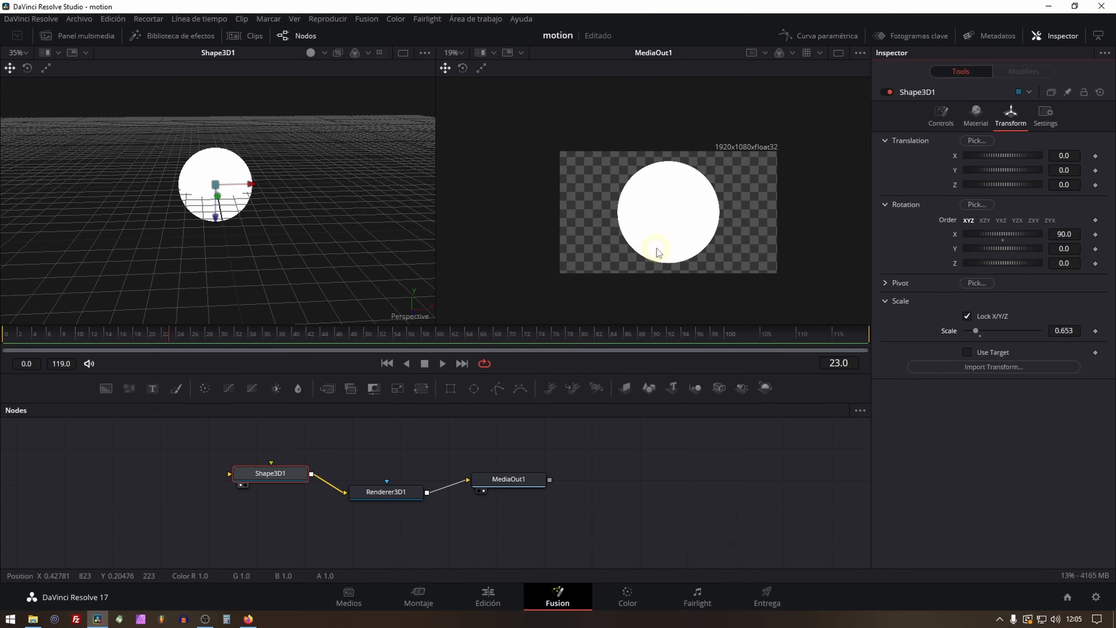
pyautogui.click(941, 115)
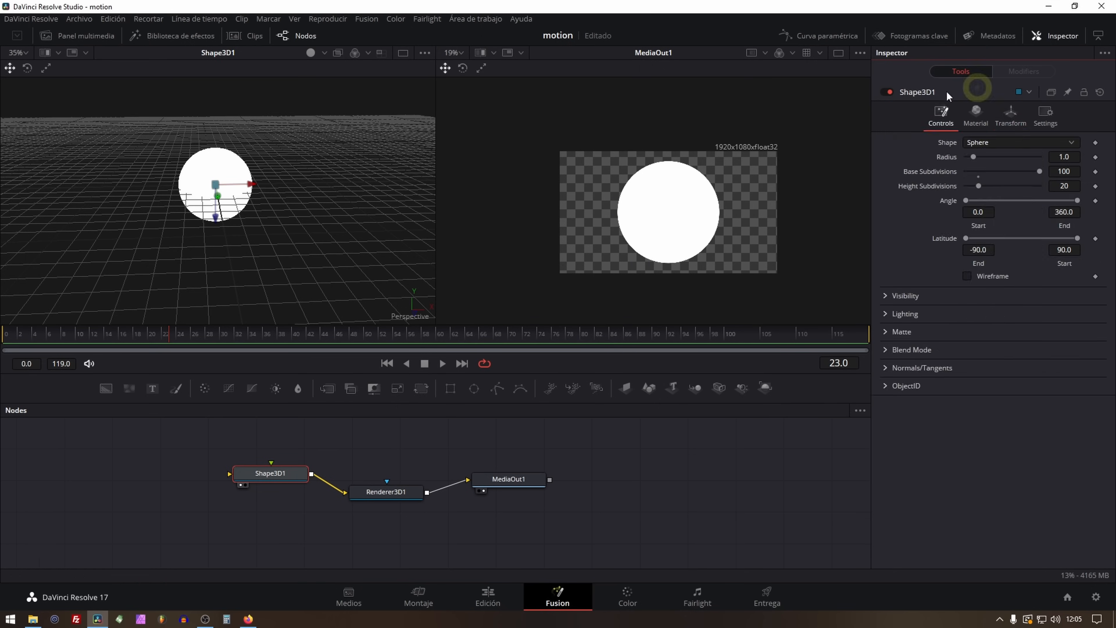
pyautogui.moveTo(965, 201); pyautogui.dragTo(833, 222)
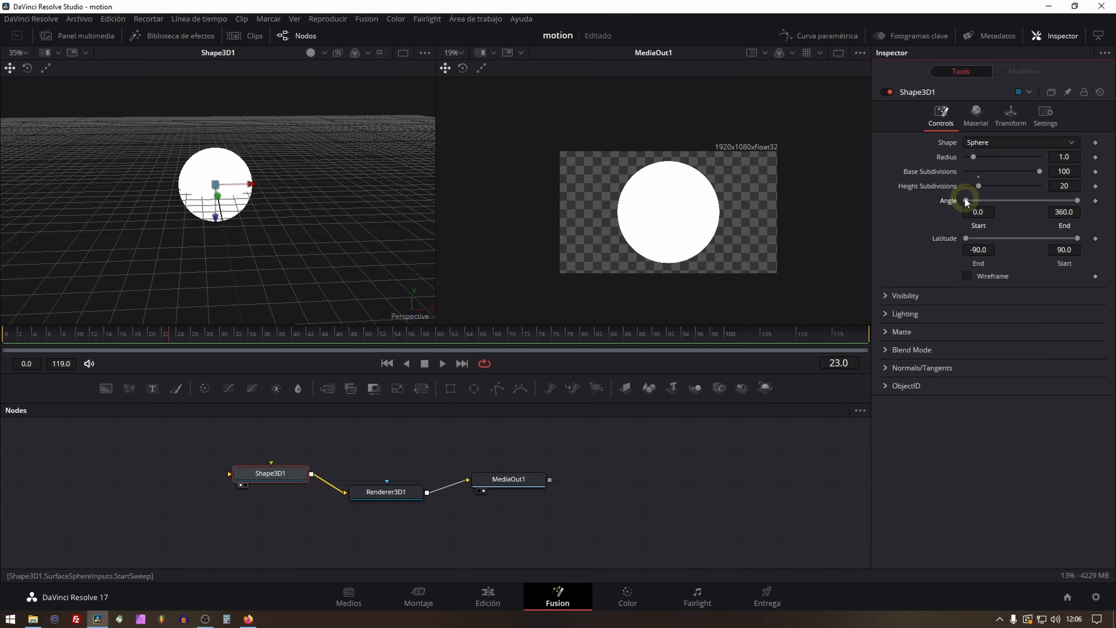
pyautogui.moveTo(970, 201)
pyautogui.mouseDown()
pyautogui.moveTo(994, 201)
pyautogui.moveTo(955, 198)
pyautogui.mouseUp()
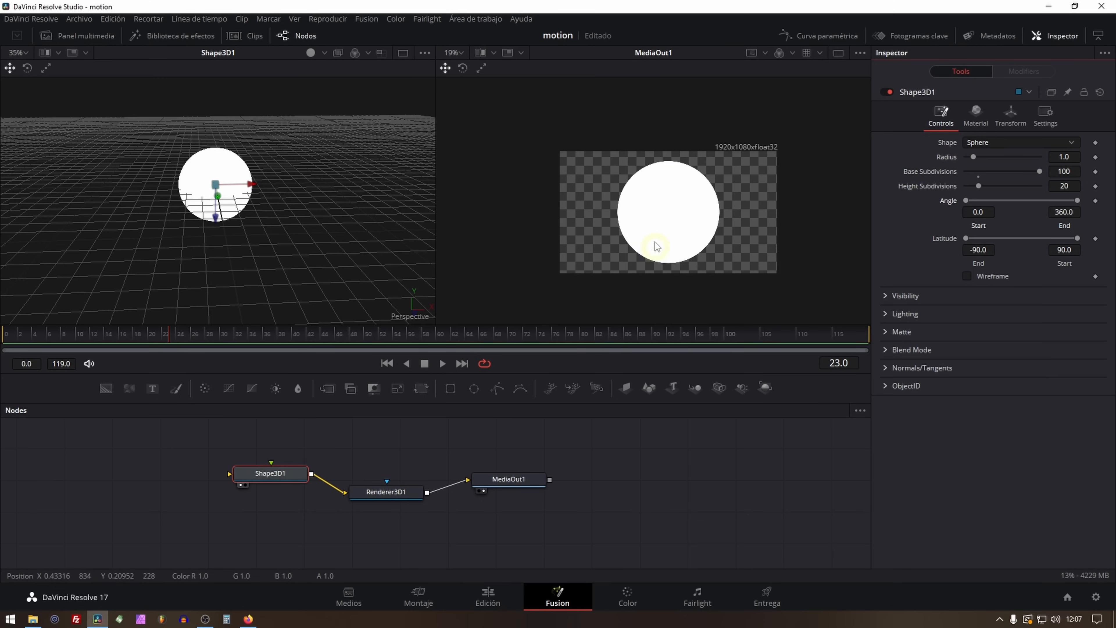
# Turn Shape3D1 into a torus with base subdivisions of 100 and a section of 1.0.
pyautogui.click(1003, 143)
pyautogui.click(991, 221)
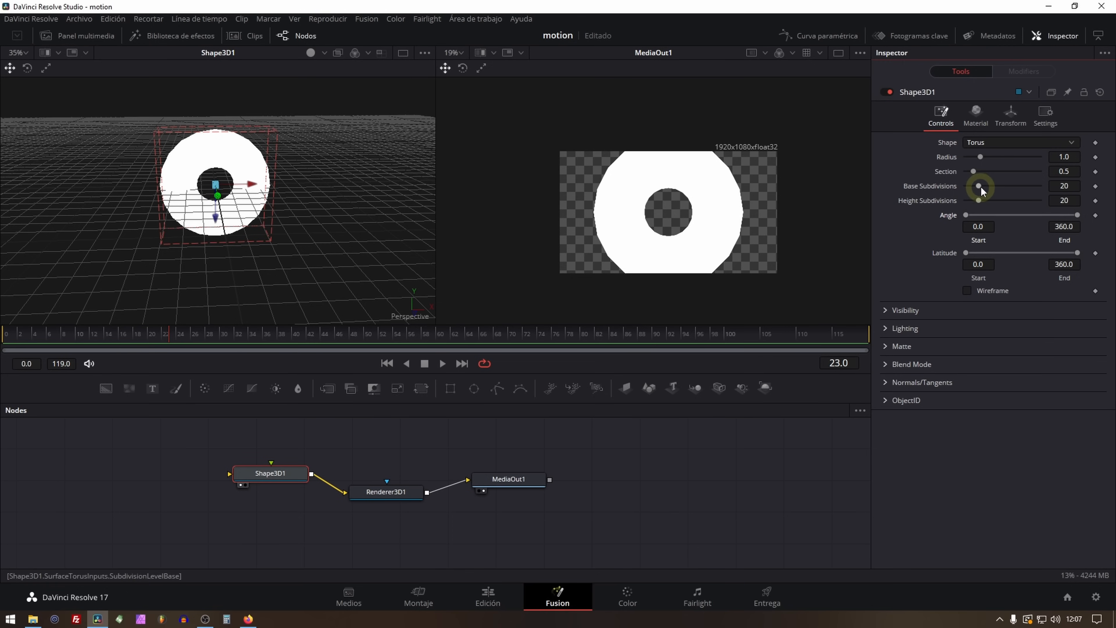
pyautogui.moveTo(978, 185)
pyautogui.mouseDown()
pyautogui.moveTo(1018, 184)
pyautogui.moveTo(975, 156)
pyautogui.moveTo(988, 157)
pyautogui.moveTo(965, 173)
pyautogui.mouseUp()
pyautogui.moveTo(976, 213)
pyautogui.mouseDown()
pyautogui.moveTo(1021, 212)
pyautogui.moveTo(964, 215)
pyautogui.mouseUp()
pyautogui.moveTo(966, 172); pyautogui.dragTo(983, 172)
# Try a start angle of 226 on the torus, then return it to 0.
pyautogui.moveTo(966, 214); pyautogui.dragTo(1032, 209)
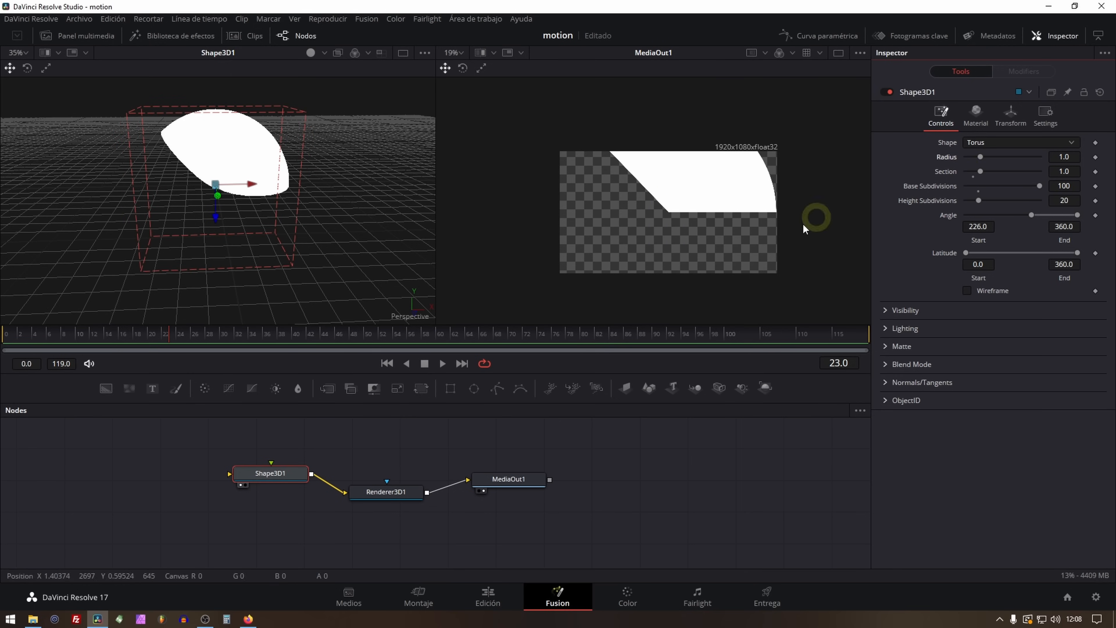
pyautogui.moveTo(1032, 214); pyautogui.dragTo(967, 213)
pyautogui.moveTo(1020, 211); pyautogui.dragTo(843, 209)
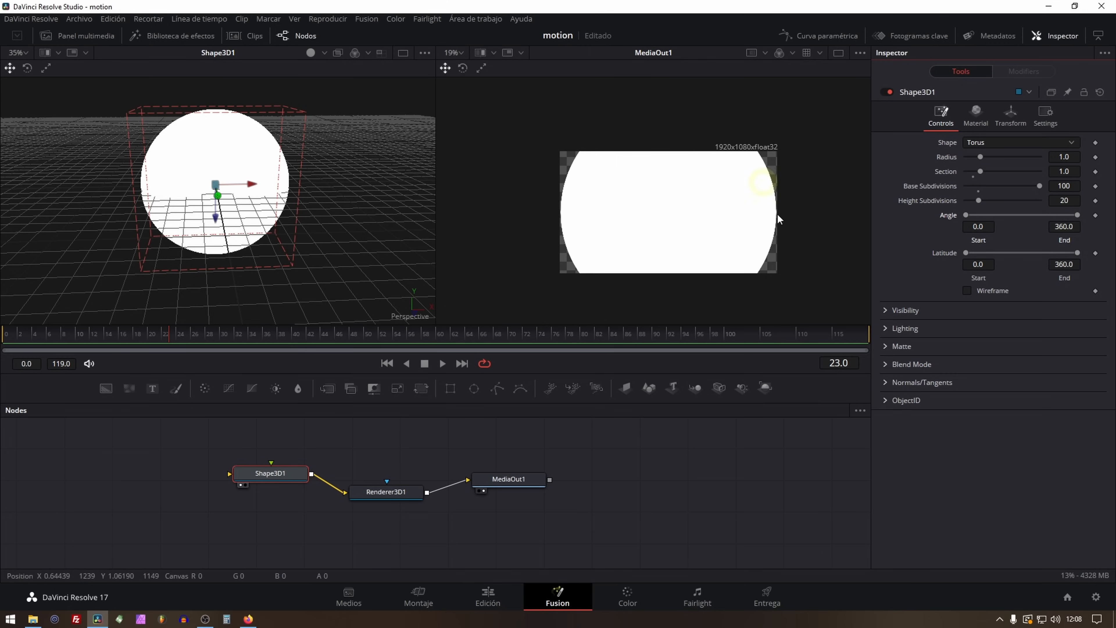
# Scale the torus down and reshape it into a thin ring with radius about 3.386 and section about 0.079.
pyautogui.click(1013, 118)
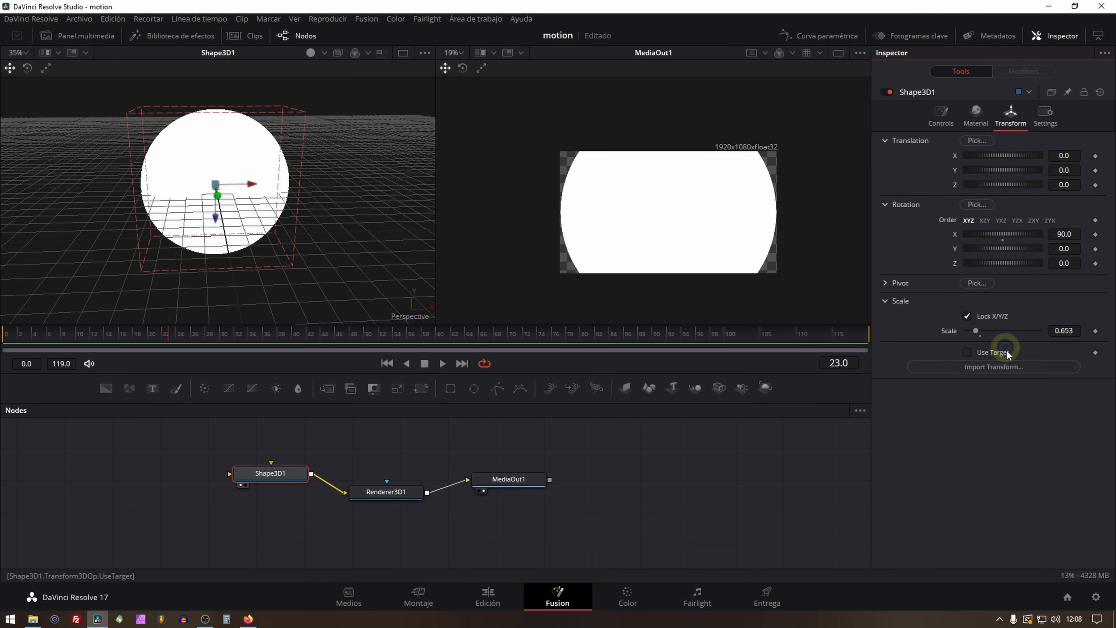
pyautogui.moveTo(1068, 330); pyautogui.dragTo(886, 323)
pyautogui.click(940, 117)
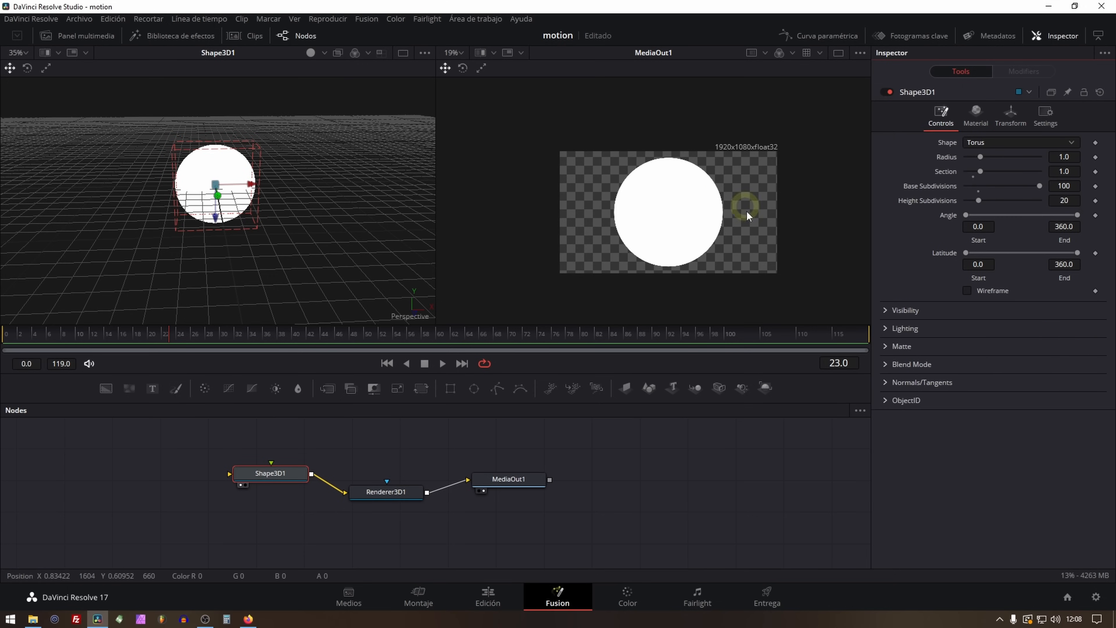
pyautogui.moveTo(981, 157)
pyautogui.mouseDown()
pyautogui.moveTo(1015, 155)
pyautogui.moveTo(951, 173)
pyautogui.moveTo(970, 175)
pyautogui.mouseUp()
pyautogui.click(980, 171)
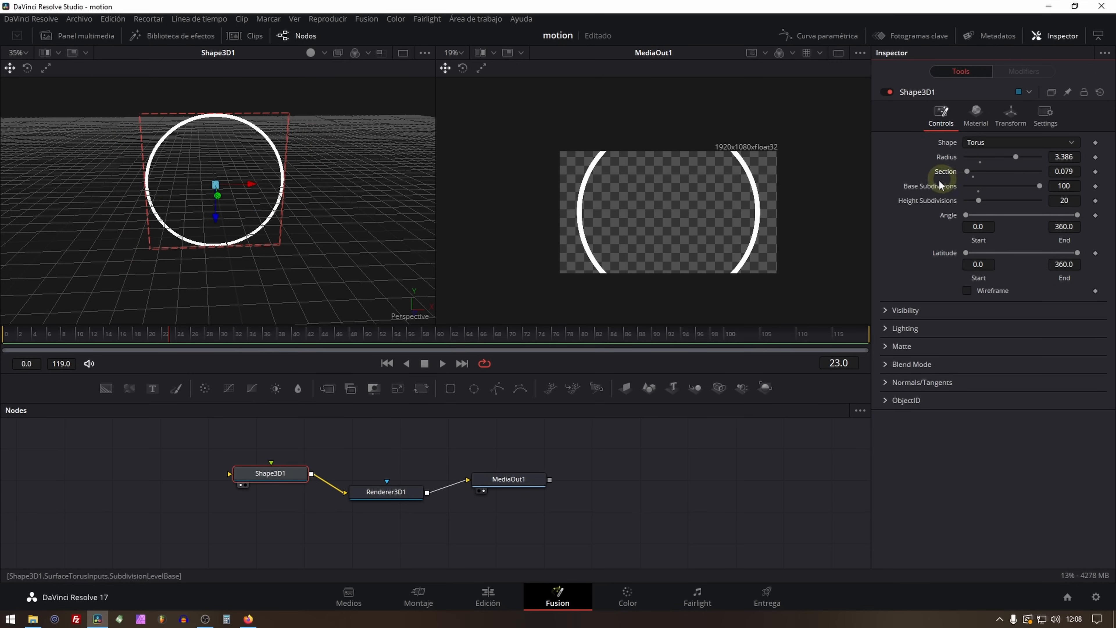
# Scale the ring down to fit inside the frame and try out its start angle, returning it to 0.
pyautogui.click(1011, 117)
pyautogui.click(1006, 173)
pyautogui.moveTo(1075, 331); pyautogui.dragTo(996, 325)
pyautogui.click(945, 117)
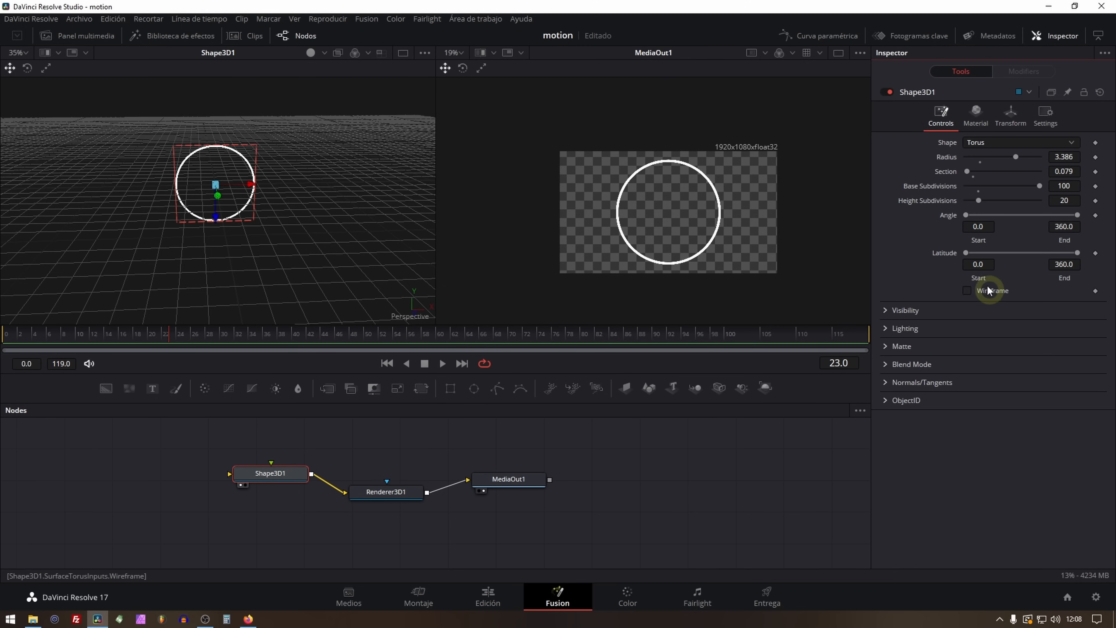
pyautogui.moveTo(965, 215)
pyautogui.mouseDown()
pyautogui.moveTo(1071, 215)
pyautogui.moveTo(954, 217)
pyautogui.mouseUp()
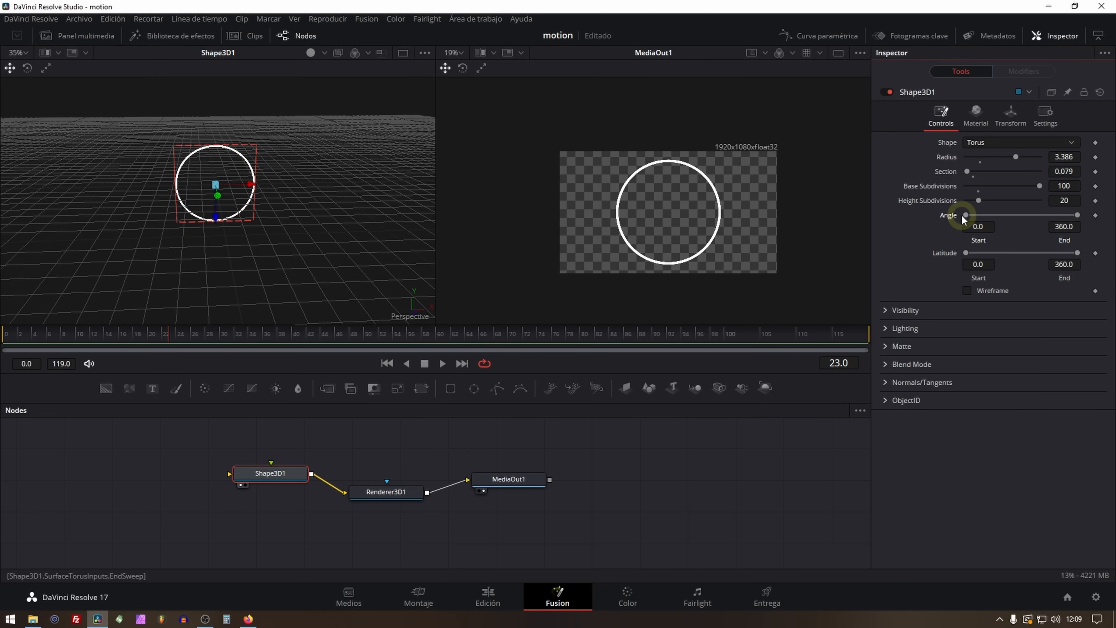
pyautogui.moveTo(977, 211); pyautogui.dragTo(953, 207)
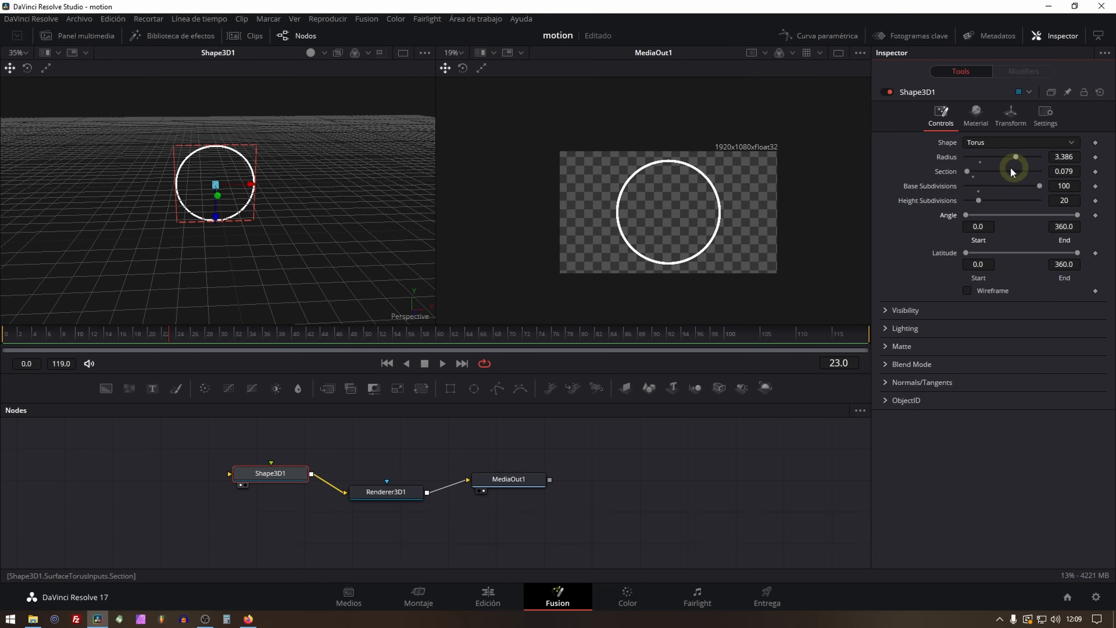
# Set the torus's radius and section both to 1.0 so it forms a filled disc.
pyautogui.moveTo(963, 172); pyautogui.dragTo(972, 175)
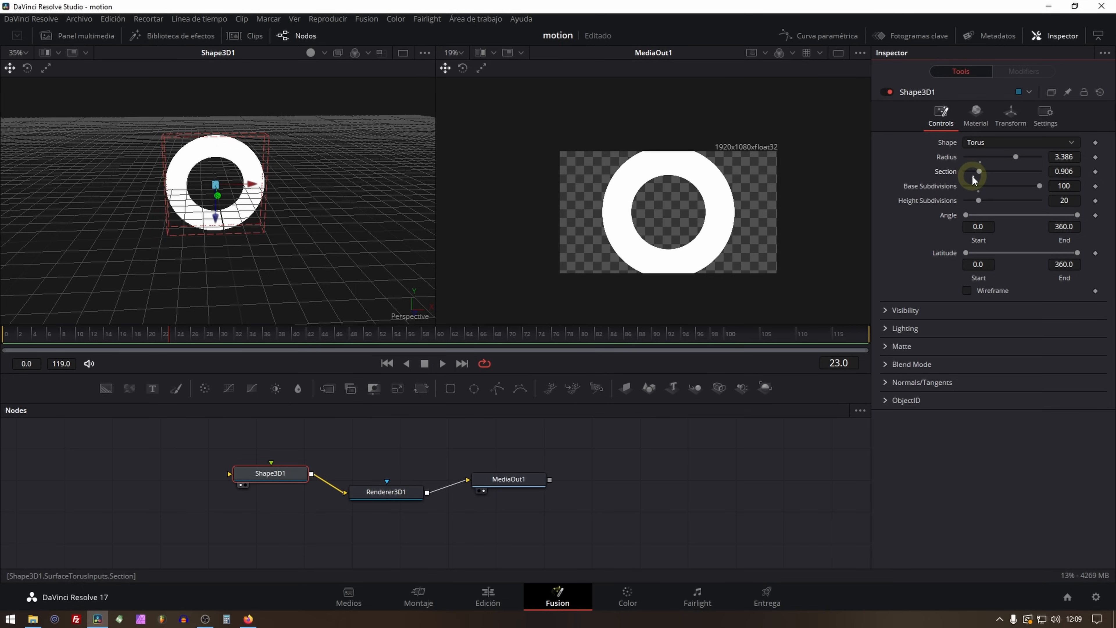
pyautogui.click(980, 160)
pyautogui.click(1010, 115)
pyautogui.moveTo(971, 333); pyautogui.dragTo(970, 331)
pyautogui.click(940, 115)
pyautogui.moveTo(972, 173); pyautogui.dragTo(982, 174)
pyautogui.doubleClick(1070, 170)
pyautogui.write('1')
pyautogui.press('Tab')
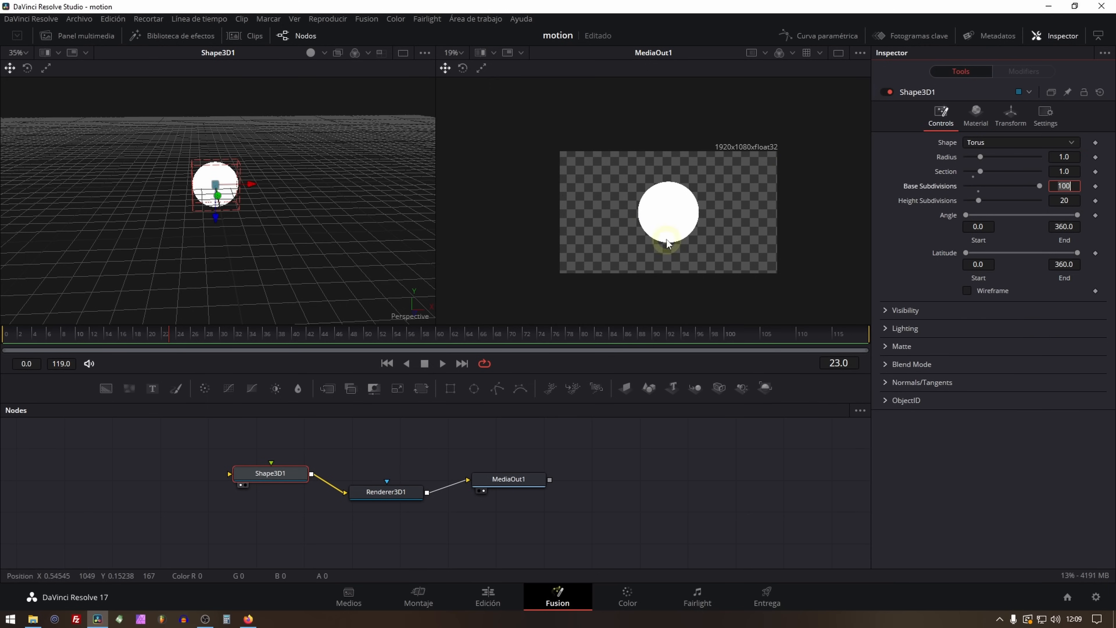
# Try out the start and end angles of the torus to see how each opens the disc.
pyautogui.moveTo(966, 216); pyautogui.dragTo(943, 211)
pyautogui.moveTo(1077, 214)
pyautogui.mouseDown()
pyautogui.moveTo(645, 209)
pyautogui.moveTo(879, 240)
pyautogui.moveTo(973, 214)
pyautogui.moveTo(1094, 211)
pyautogui.mouseUp()
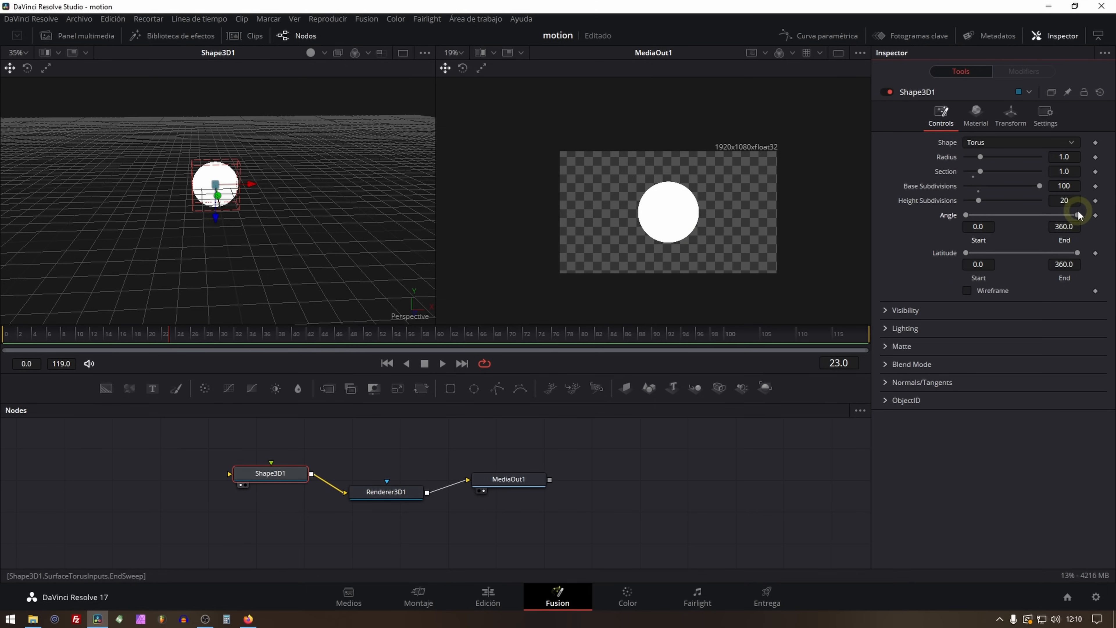
pyautogui.moveTo(1078, 215); pyautogui.dragTo(1019, 217)
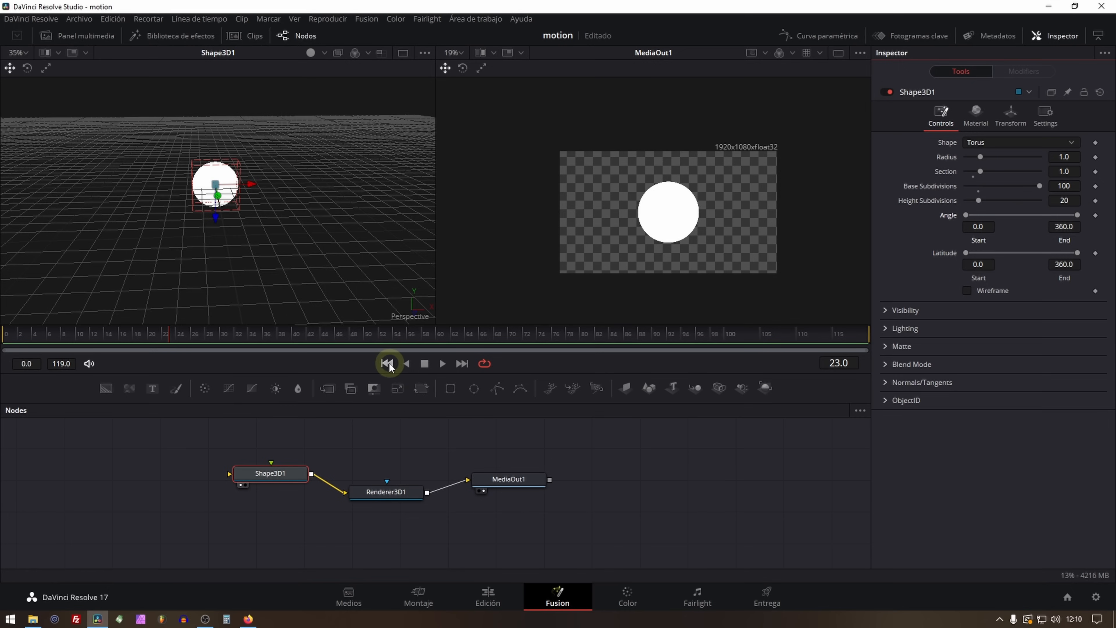
# Keyframe the torus's end angle from 0 at frame 0 to 360 at frame 14.
pyautogui.click(388, 363)
pyautogui.moveTo(1025, 215); pyautogui.dragTo(954, 216)
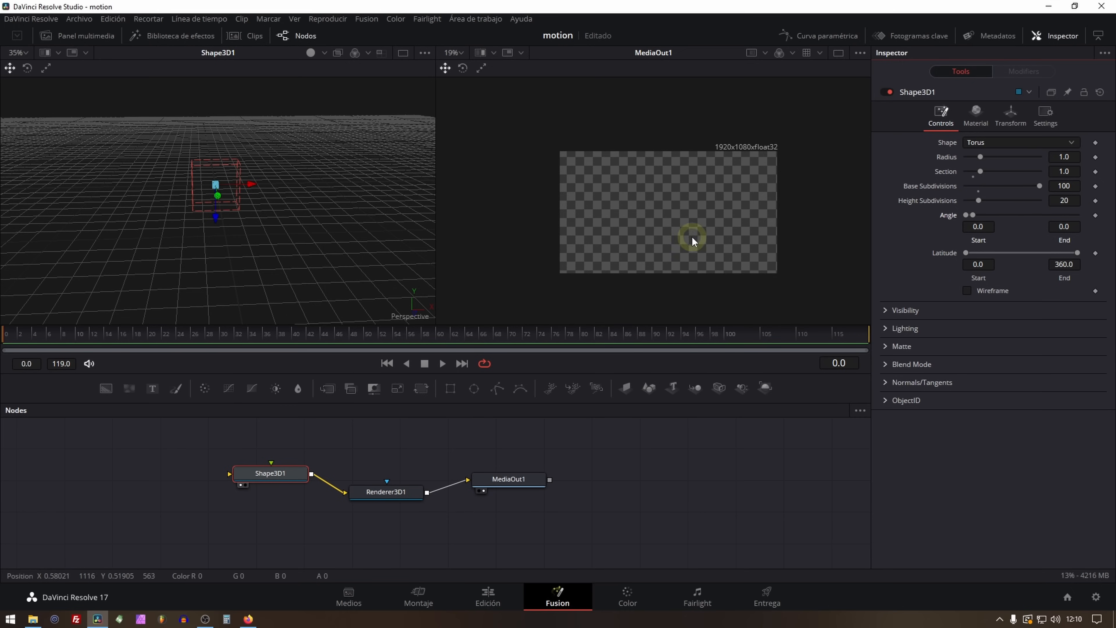
pyautogui.click(1096, 216)
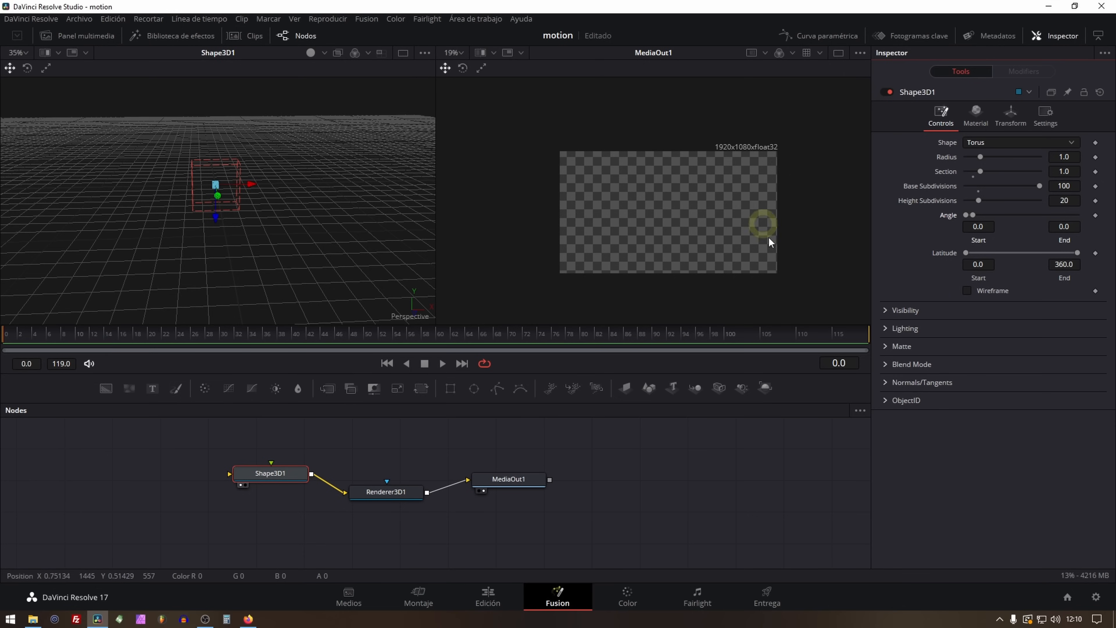
pyautogui.click(1097, 215)
pyautogui.click(104, 333)
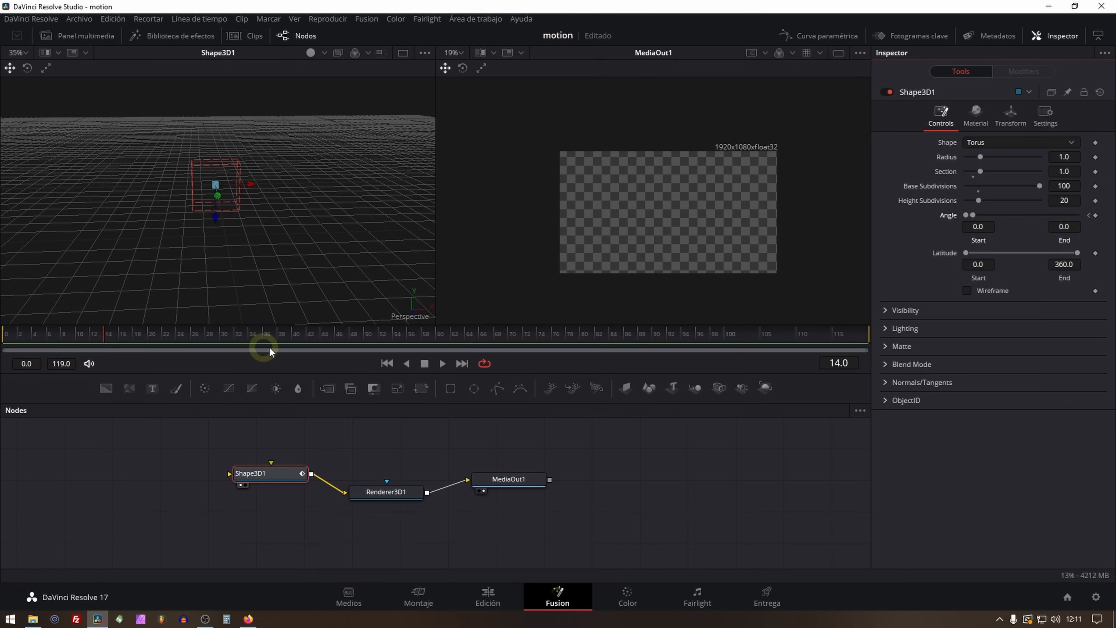
pyautogui.moveTo(975, 213); pyautogui.dragTo(1076, 215)
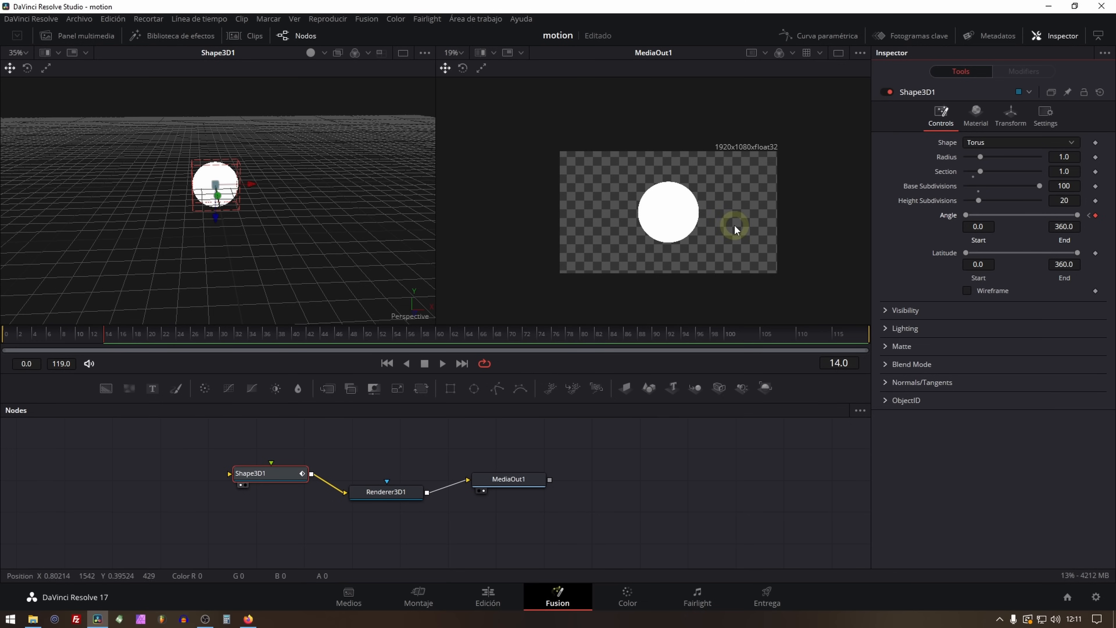
# Play back the end angle animation from the first frame and return to the start.
pyautogui.click(387, 362)
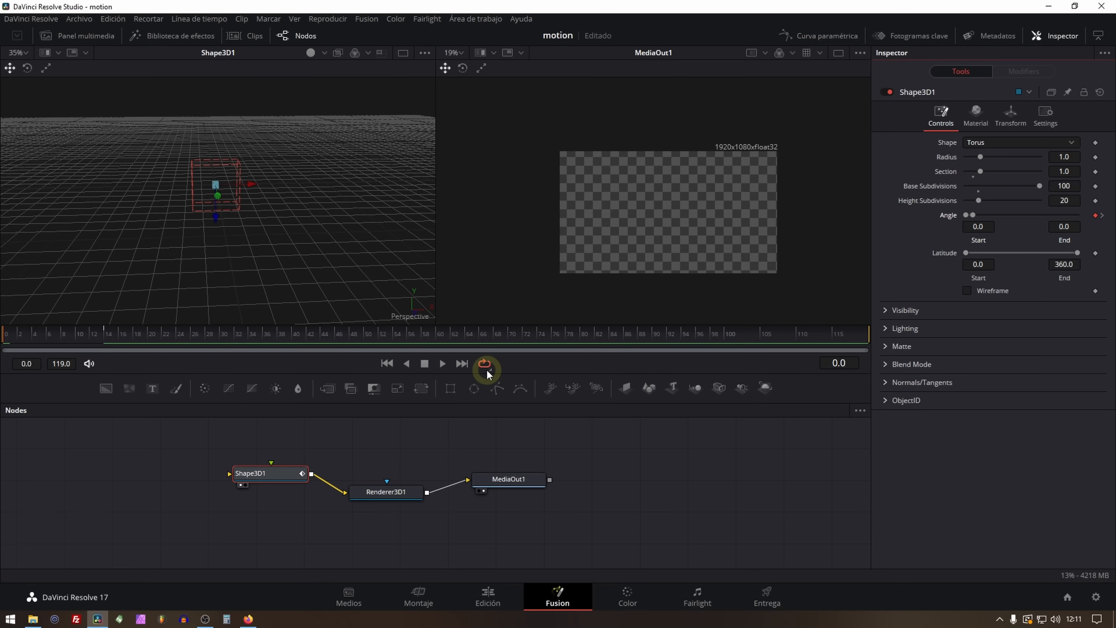
pyautogui.press('space')
pyautogui.press('space')
pyautogui.click(441, 363)
pyautogui.click(387, 363)
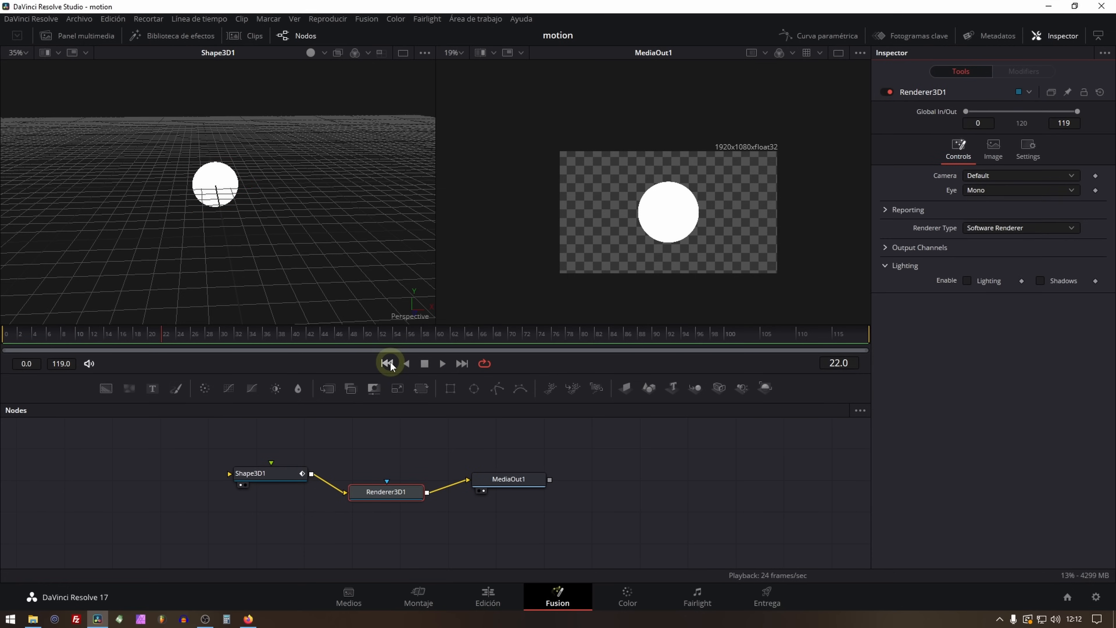
pyautogui.click(389, 362)
# Open the spline editor and show only Shape3D1's End Angle curve, fitted to the view.
pyautogui.click(830, 36)
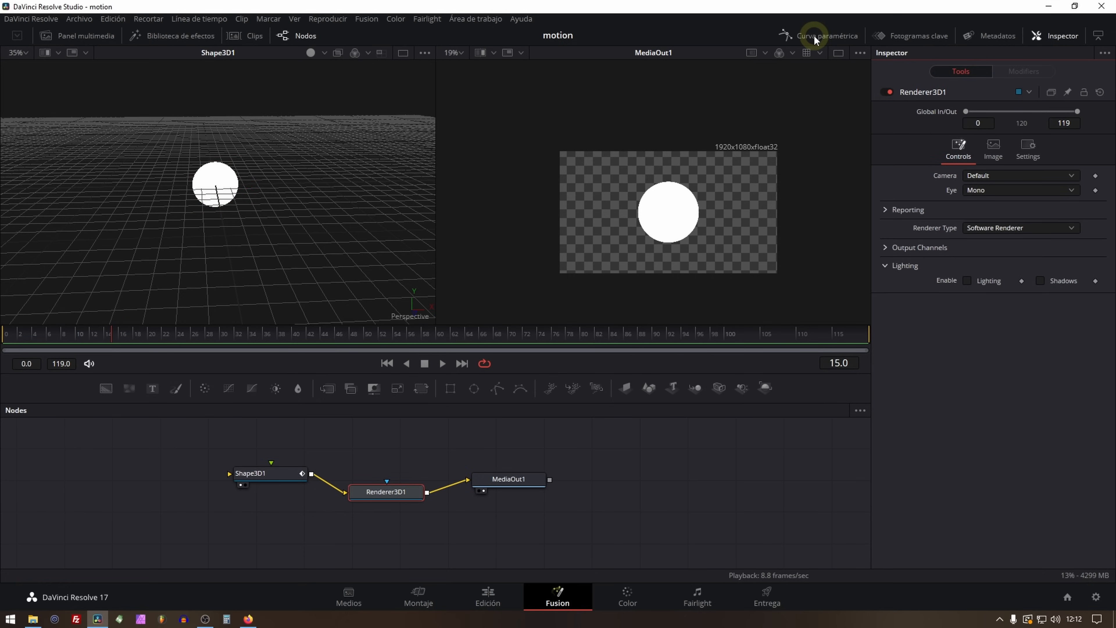
pyautogui.click(386, 363)
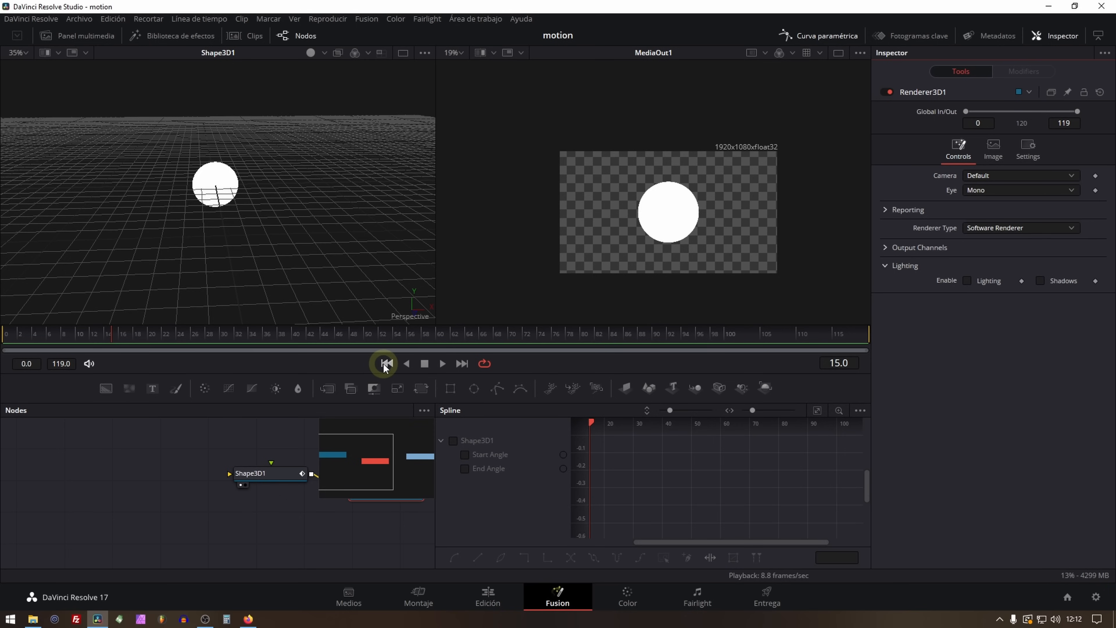
pyautogui.click(383, 363)
pyautogui.press('space')
pyautogui.press('space')
pyautogui.click(490, 470)
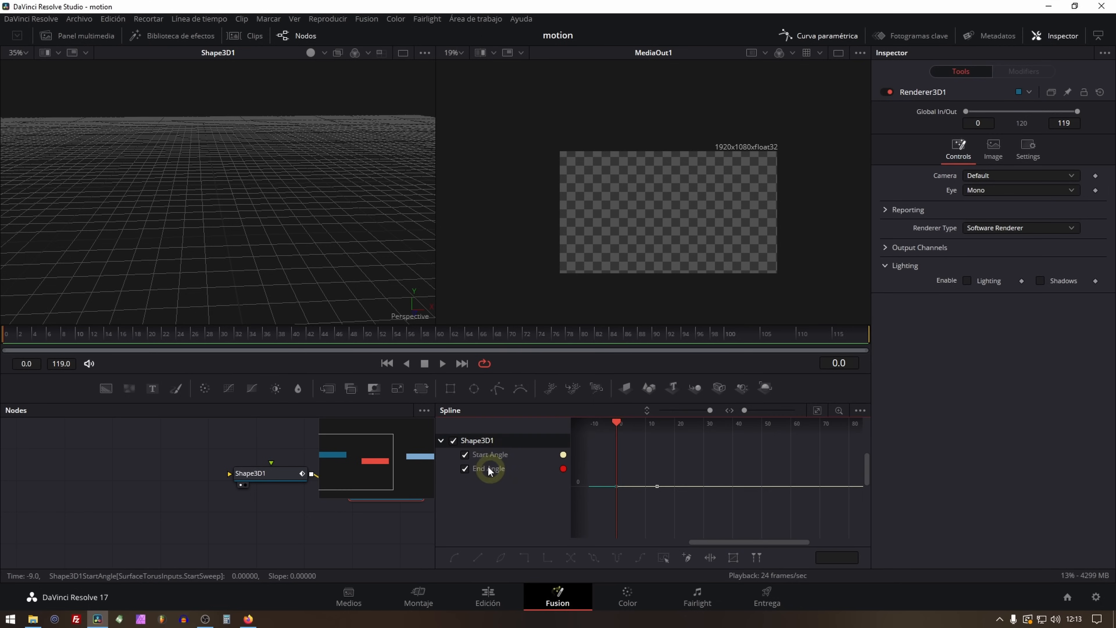
pyautogui.click(464, 456)
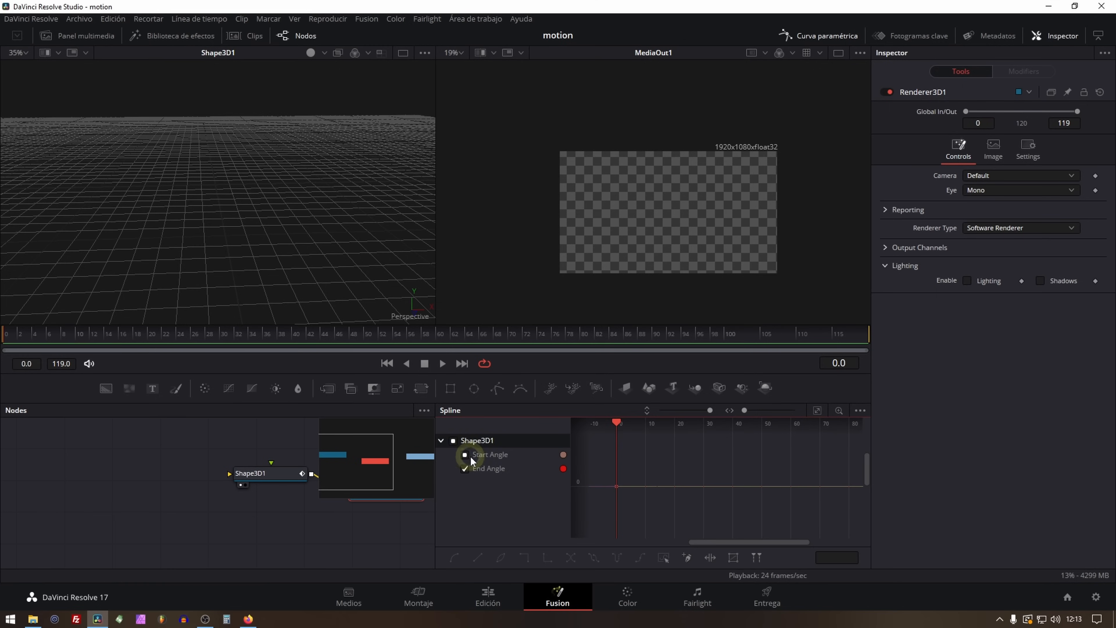
pyautogui.click(817, 411)
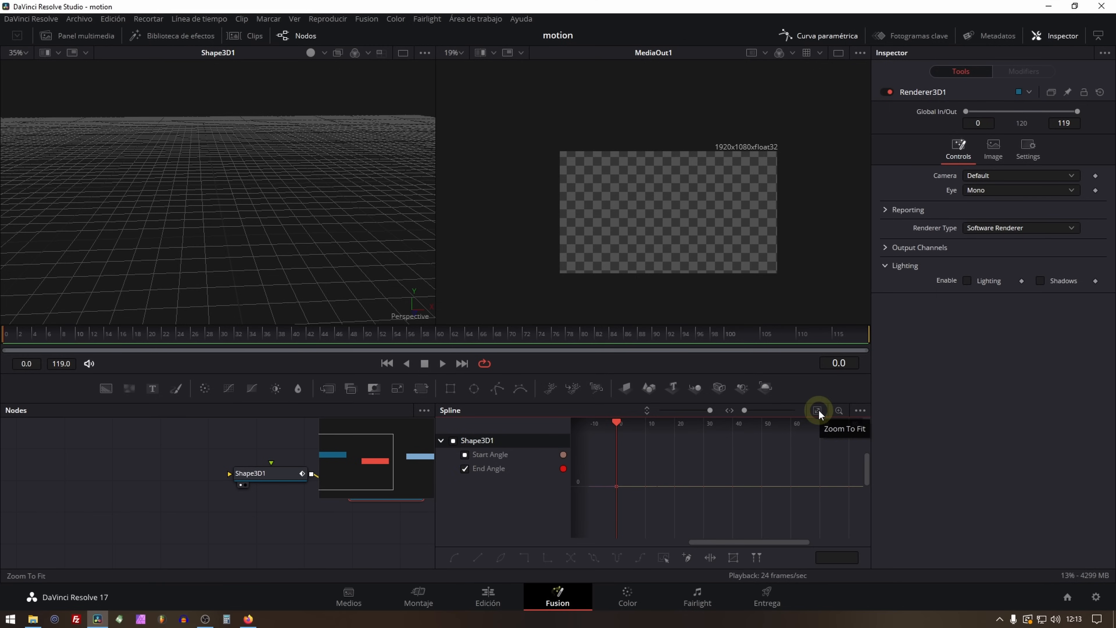
# Fit the End Angle curve to the spline view and smooth both of its keyframes.
pyautogui.hotkey('ctrl', 'f')
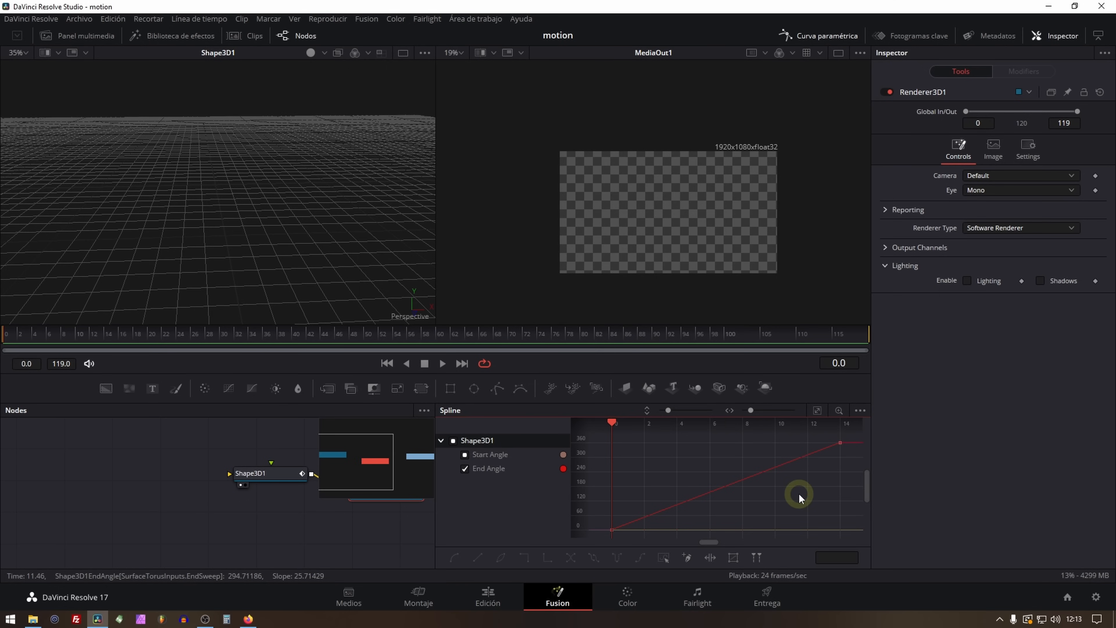
pyautogui.hotkey('ctrl', 'a')
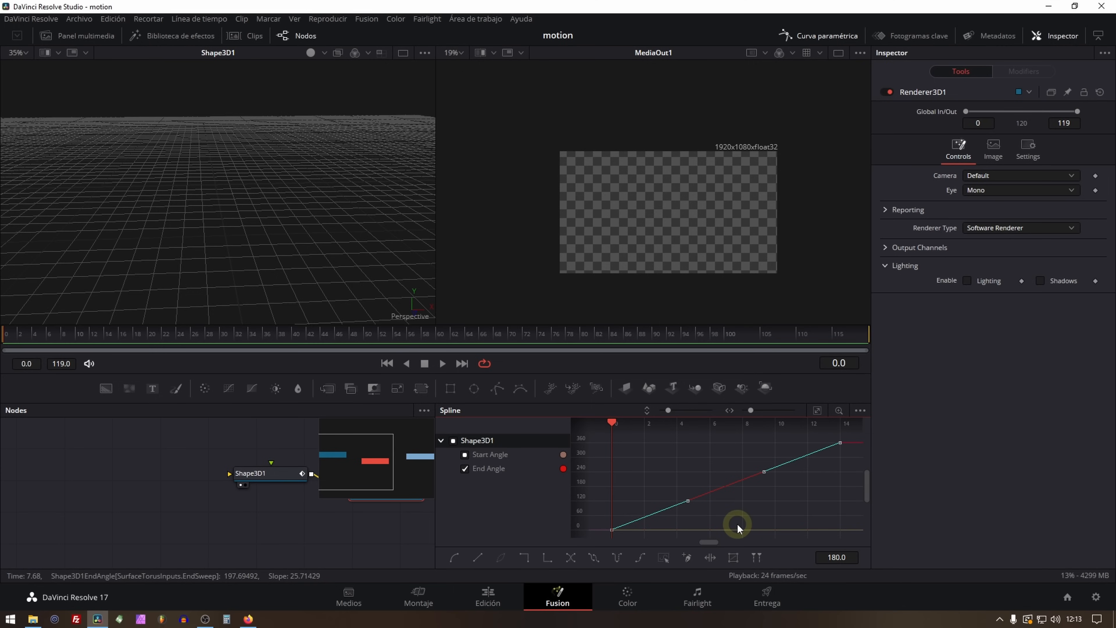
pyautogui.press('s')
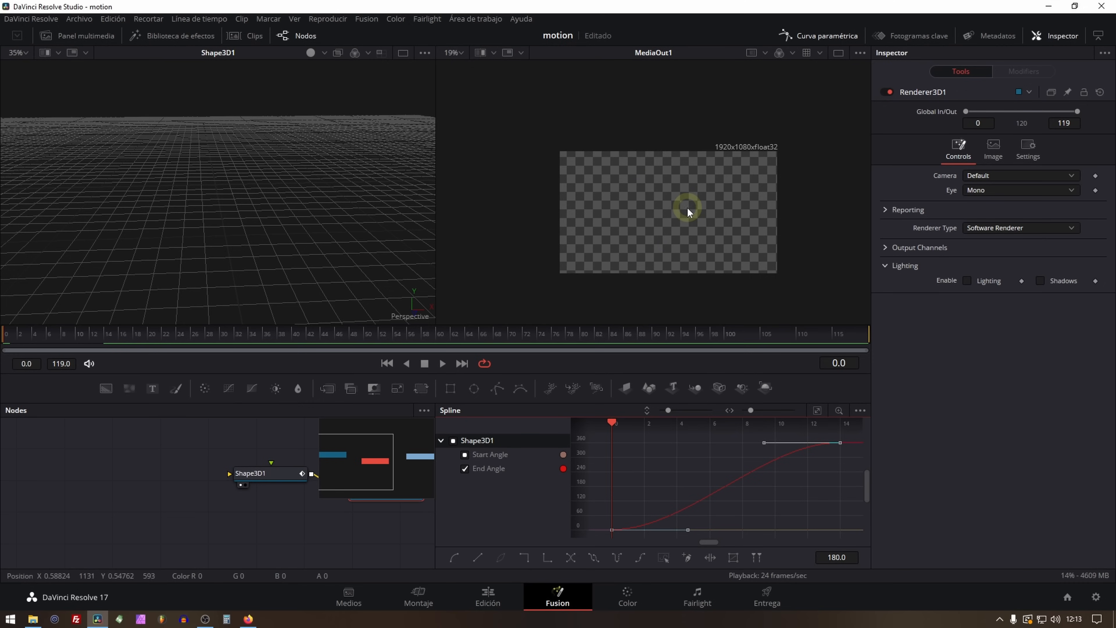
# Play back the smoothed disc animation several times from the first frame and return to the start.
pyautogui.click(387, 363)
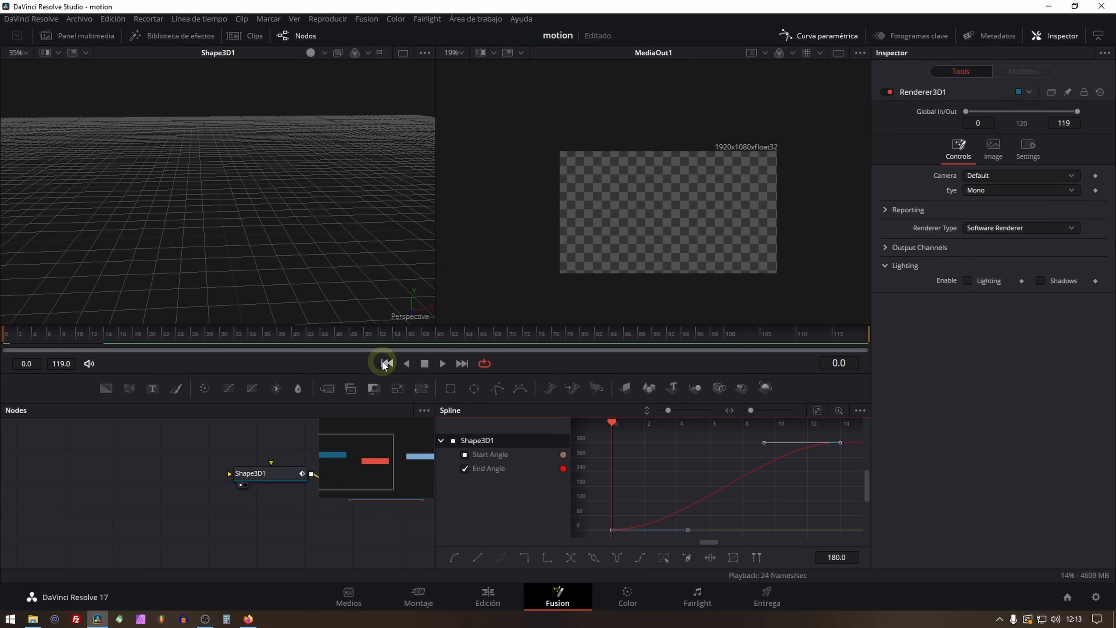
pyautogui.press('space')
pyautogui.press('space')
pyautogui.click(383, 362)
pyautogui.press('space')
pyautogui.click(380, 361)
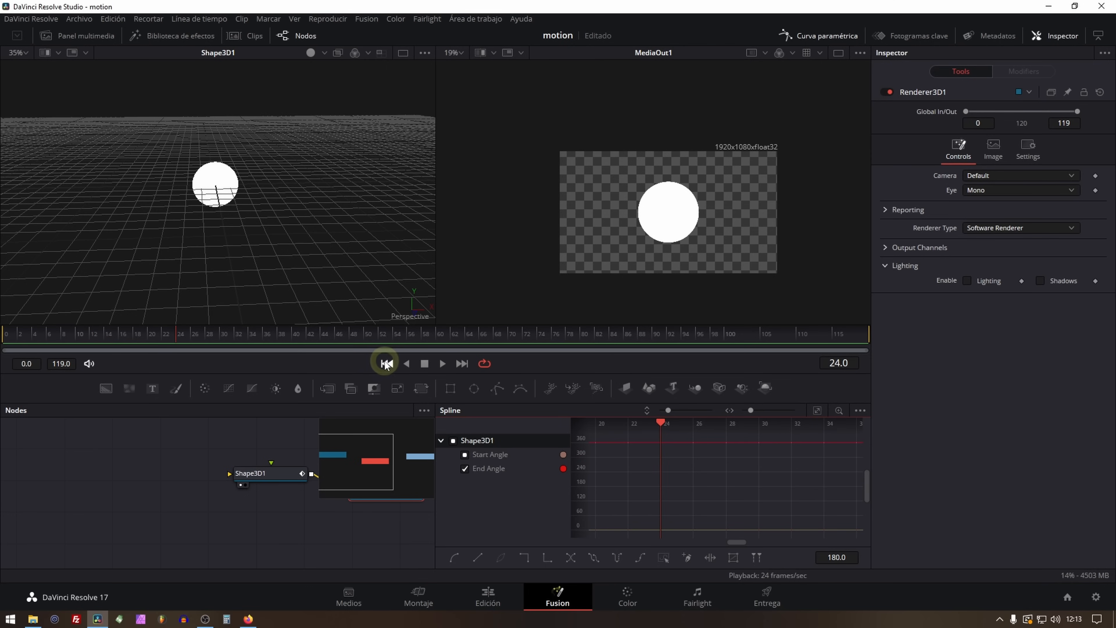
pyautogui.click(381, 363)
# Lengthen the handles of both End Angle keyframes toward each other to steepen the curve's middle, then replay the animation from the start.
pyautogui.moveTo(715, 528); pyautogui.dragTo(830, 515)
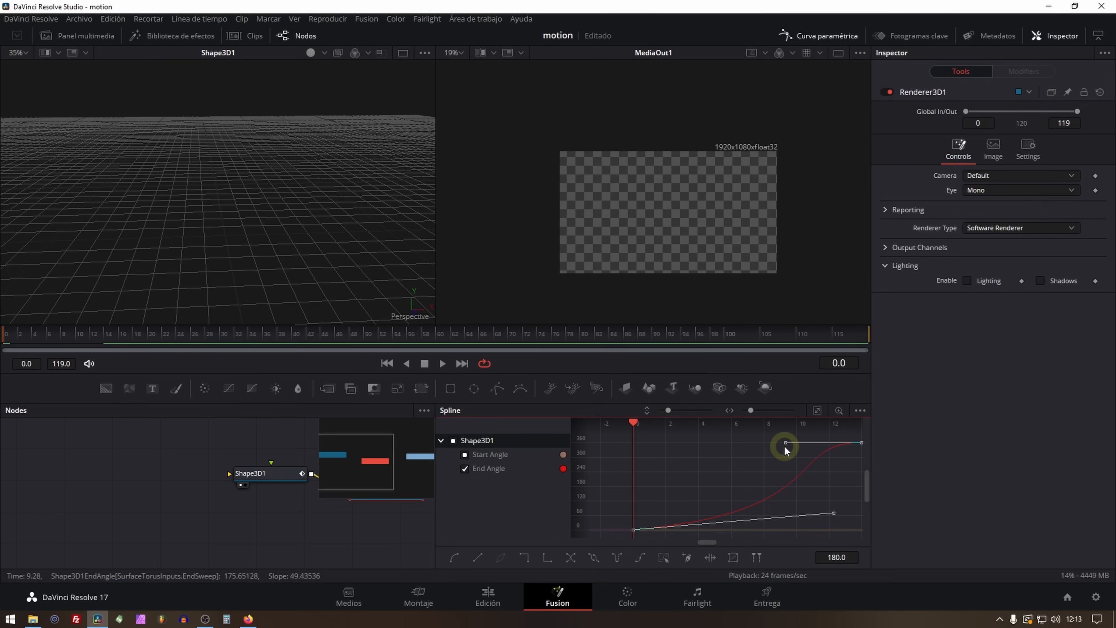
pyautogui.moveTo(785, 443); pyautogui.dragTo(695, 443)
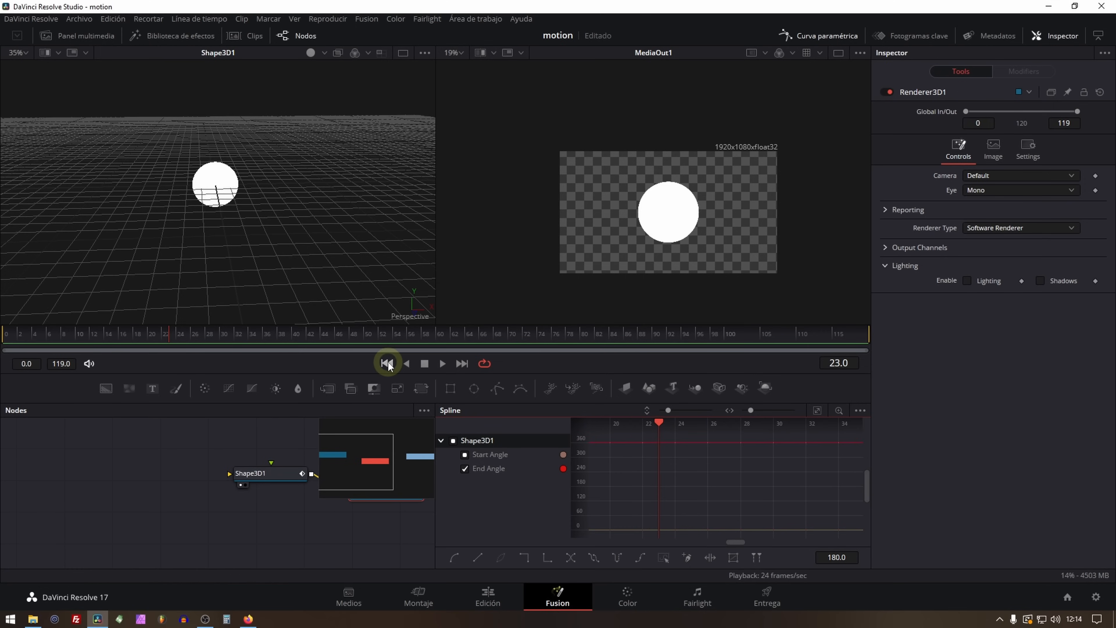
pyautogui.click(388, 365)
pyautogui.click(385, 365)
pyautogui.click(385, 363)
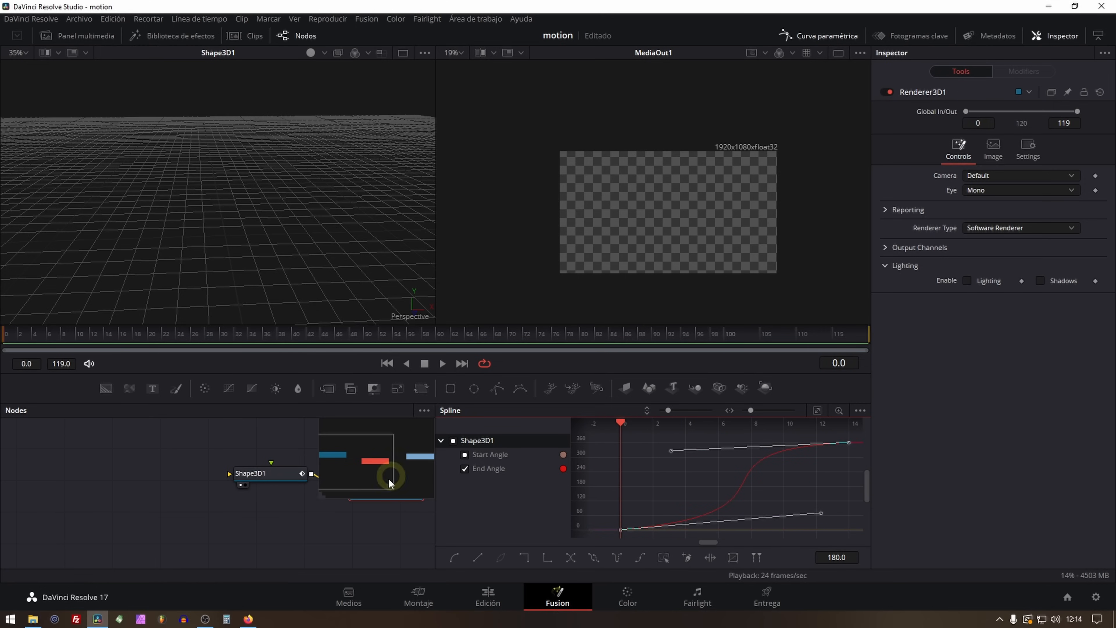
# Enable motion blur on Renderer3D1 with quality 10 and a shutter angle of about 90.7.
pyautogui.moveTo(293, 529); pyautogui.dragTo(131, 536)
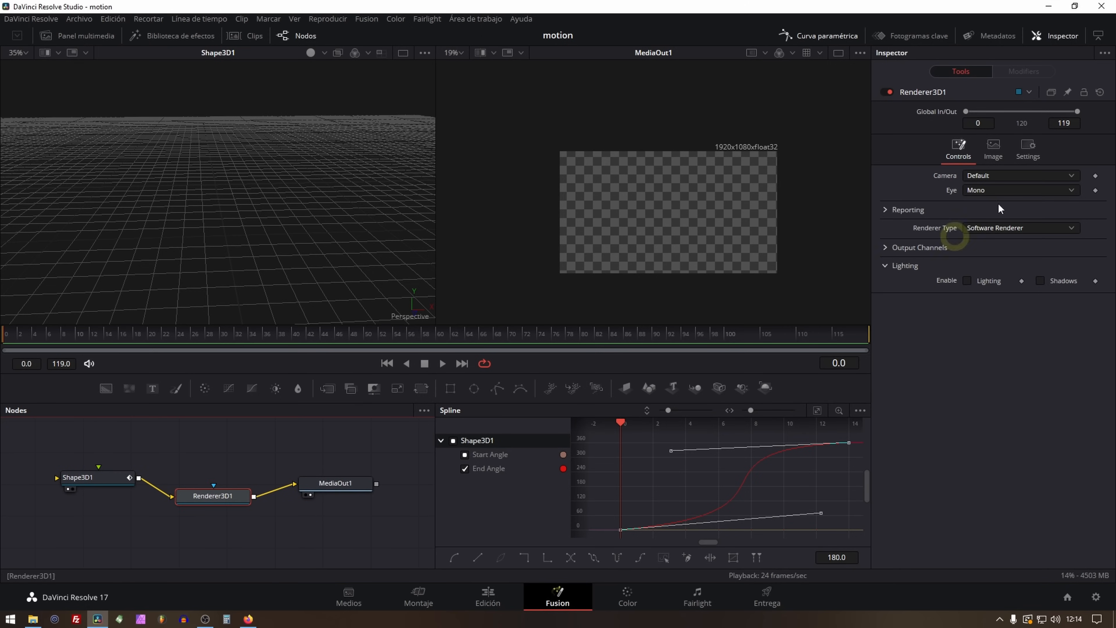
pyautogui.click(1024, 147)
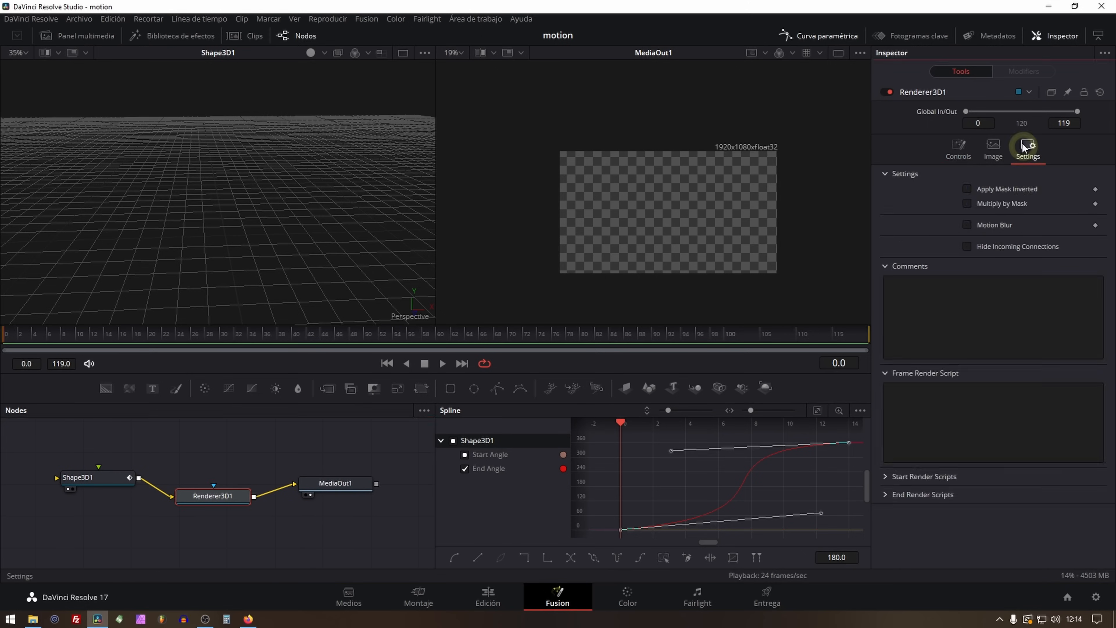
pyautogui.click(967, 225)
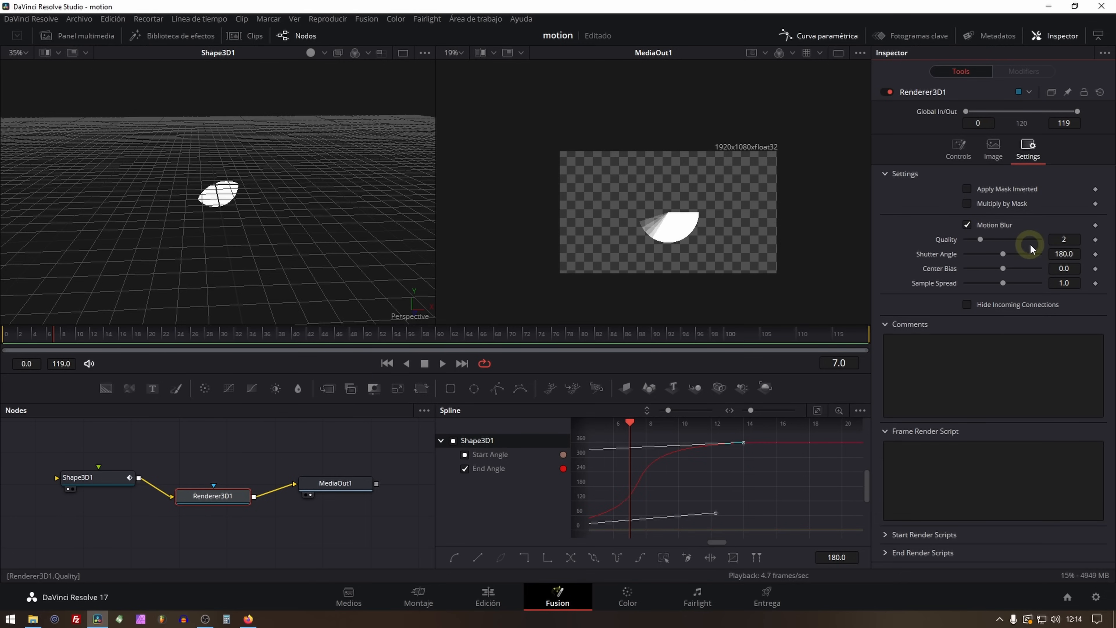
pyautogui.moveTo(980, 239); pyautogui.dragTo(1040, 238)
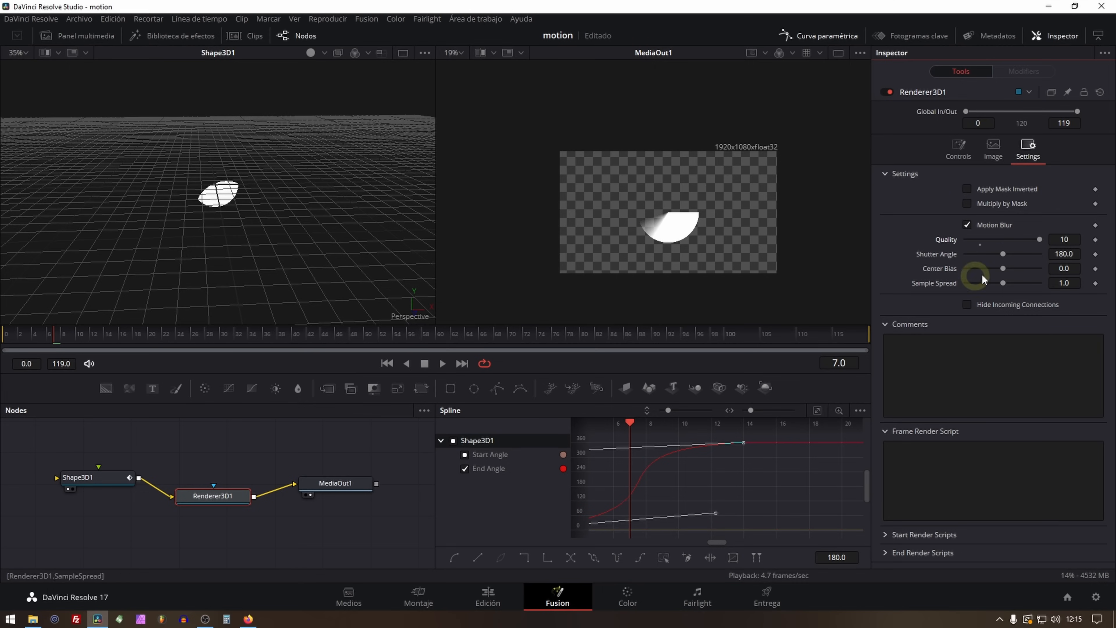
pyautogui.moveTo(1005, 254); pyautogui.dragTo(986, 254)
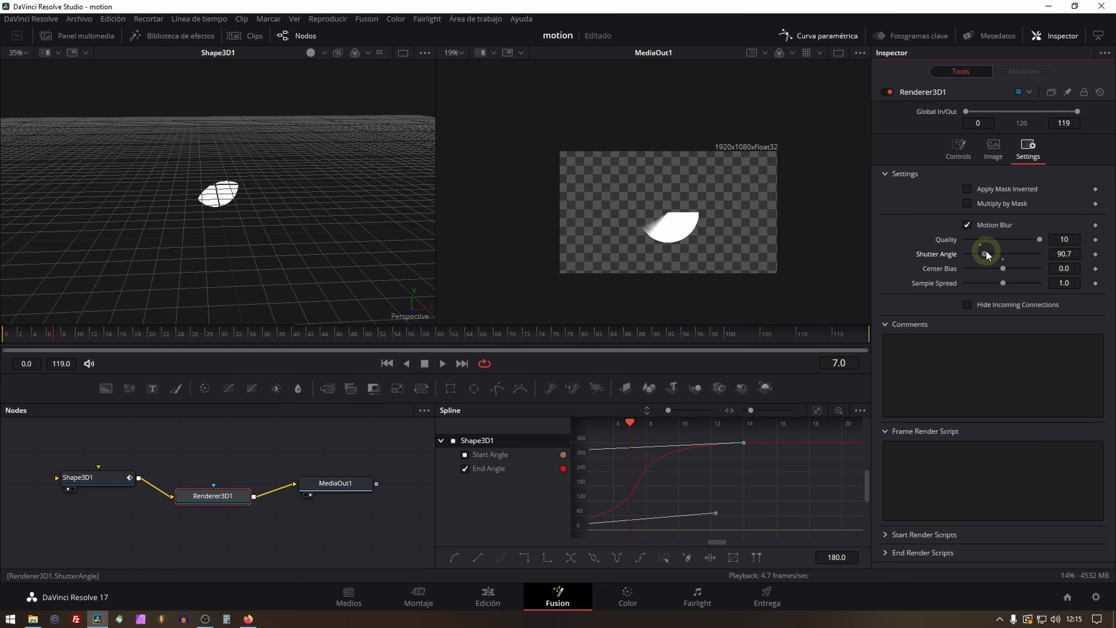
# Play back the disc animation with motion blur several times from the first frame.
pyautogui.click(386, 363)
pyautogui.press('space')
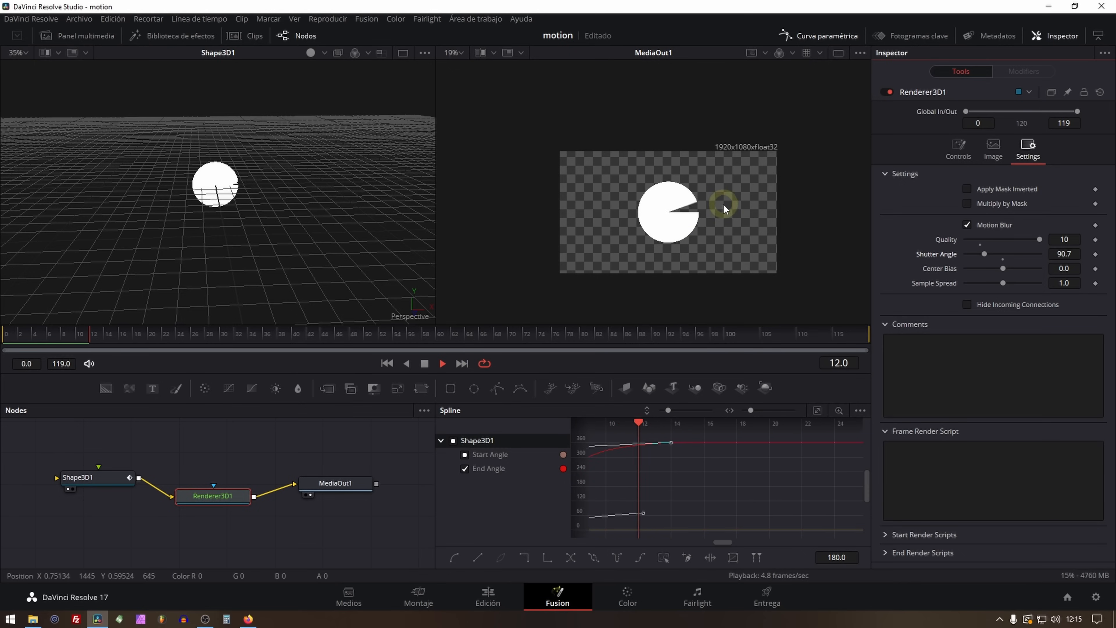
pyautogui.click(385, 363)
pyautogui.press('space')
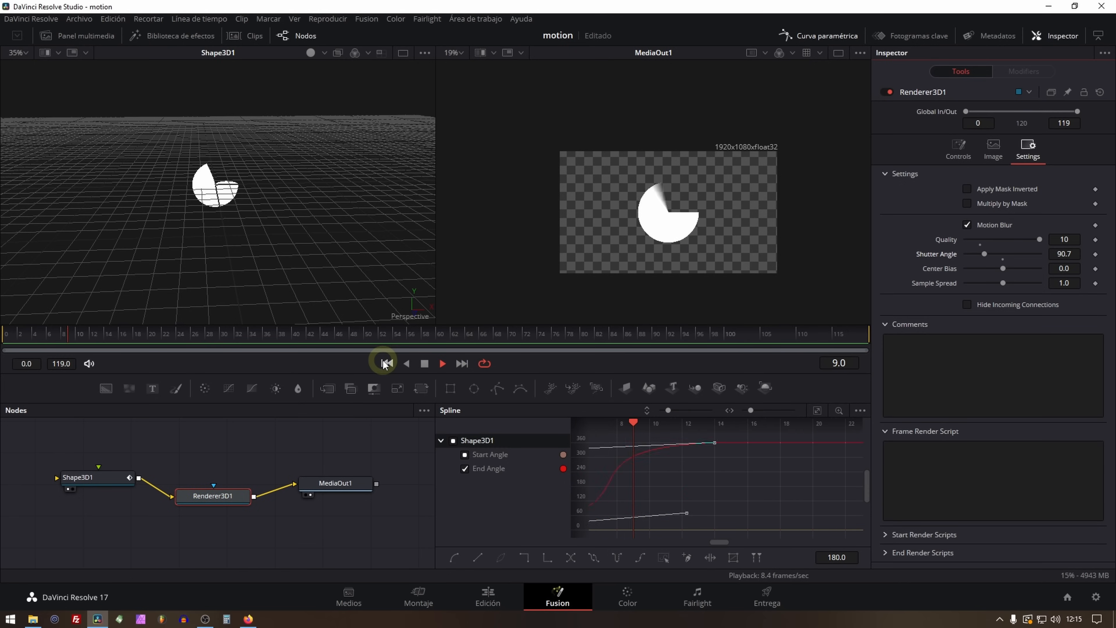
pyautogui.click(384, 360)
pyautogui.press('space')
# Close the spline editor and move Shape3D1 and Renderer3D1 together so the renderer lines up with MediaOut1.
pyautogui.click(841, 36)
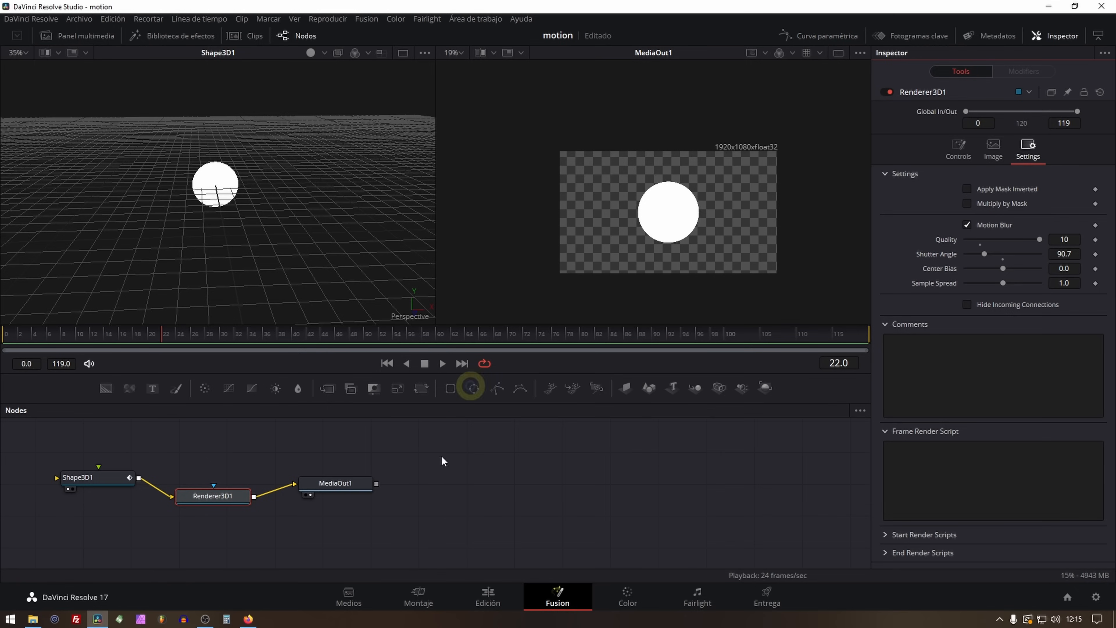
pyautogui.moveTo(419, 453); pyautogui.dragTo(583, 459)
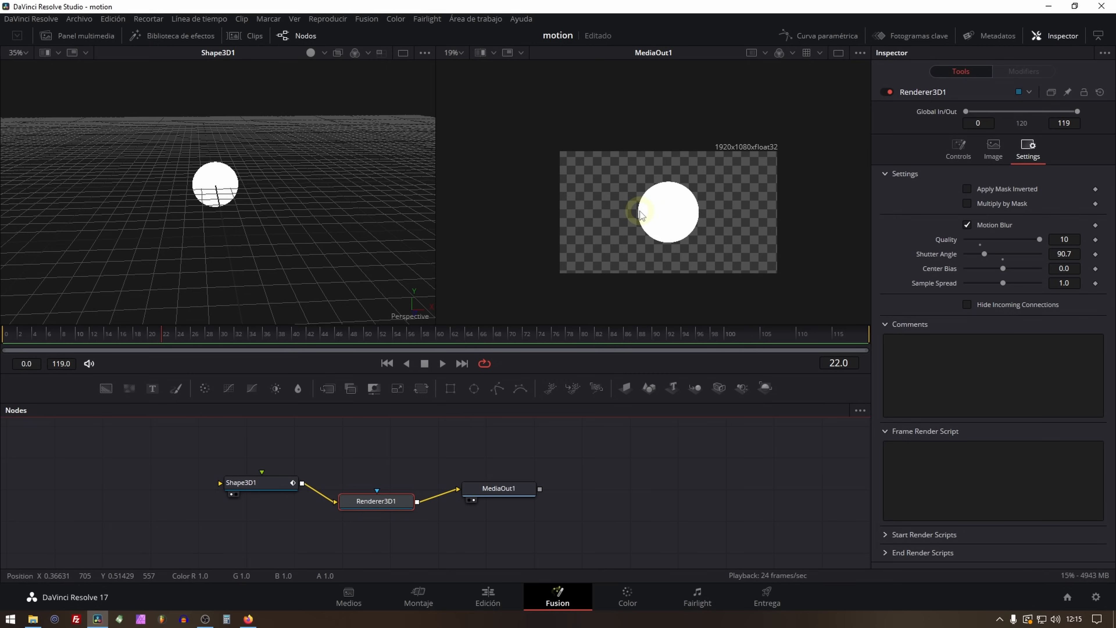
pyautogui.click(515, 485)
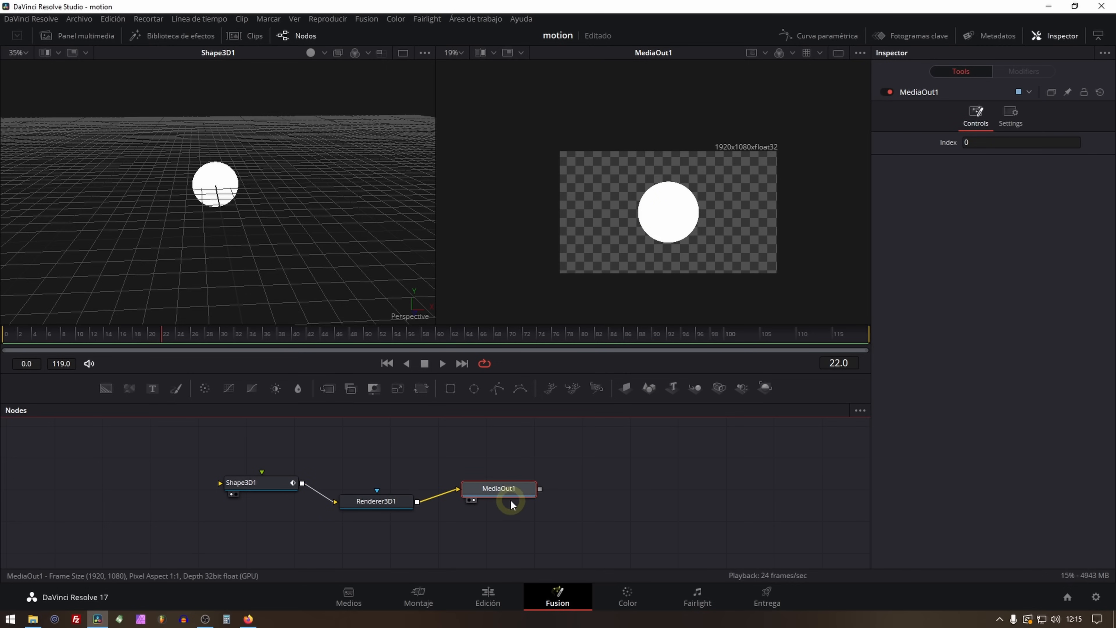
pyautogui.moveTo(225, 438); pyautogui.dragTo(382, 523)
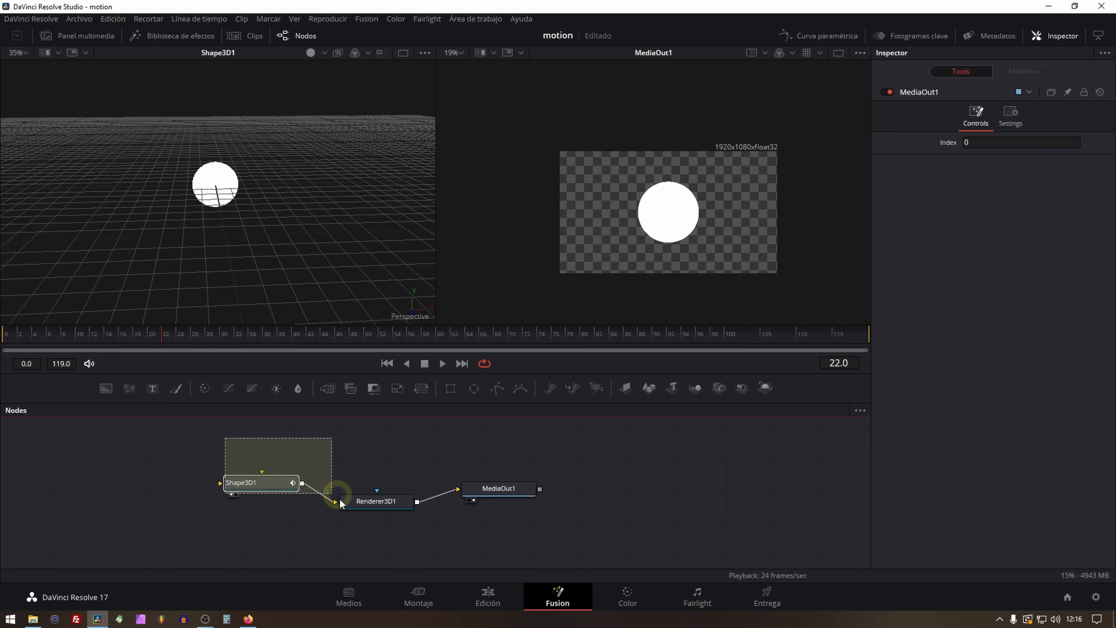
pyautogui.click(251, 484)
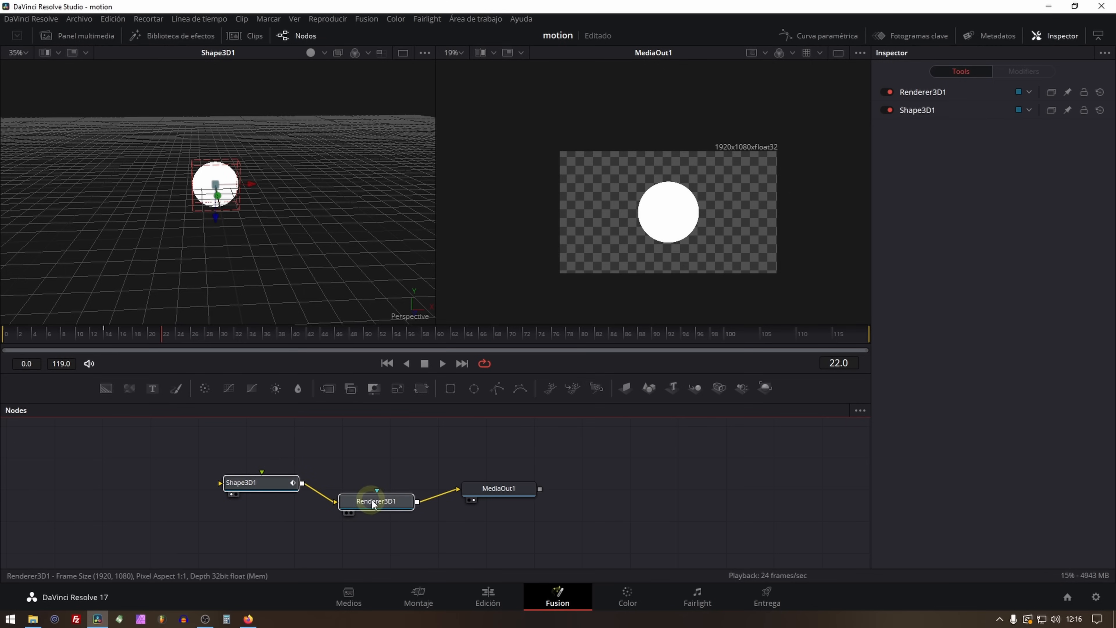
pyautogui.moveTo(384, 499)
pyautogui.mouseDown()
pyautogui.moveTo(404, 498)
pyautogui.moveTo(355, 480)
pyautogui.moveTo(370, 489)
pyautogui.mouseUp()
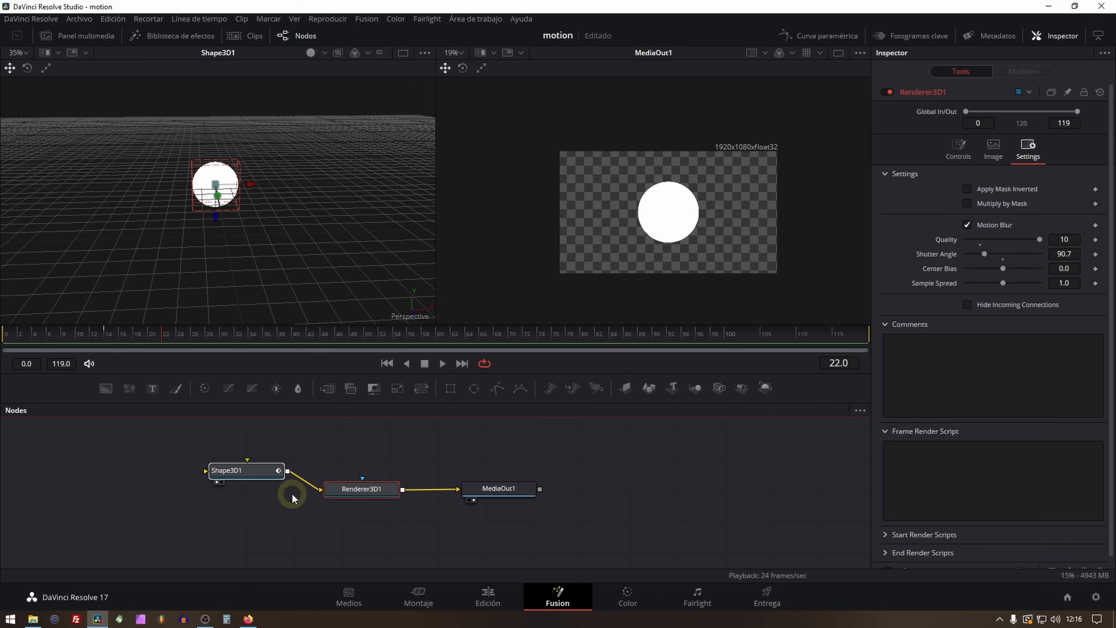
# Duplicate the Shape3D1 and Renderer3D1 nodes as a connected pair and place the copies above the originals.
pyautogui.moveTo(239, 482); pyautogui.dragTo(385, 564)
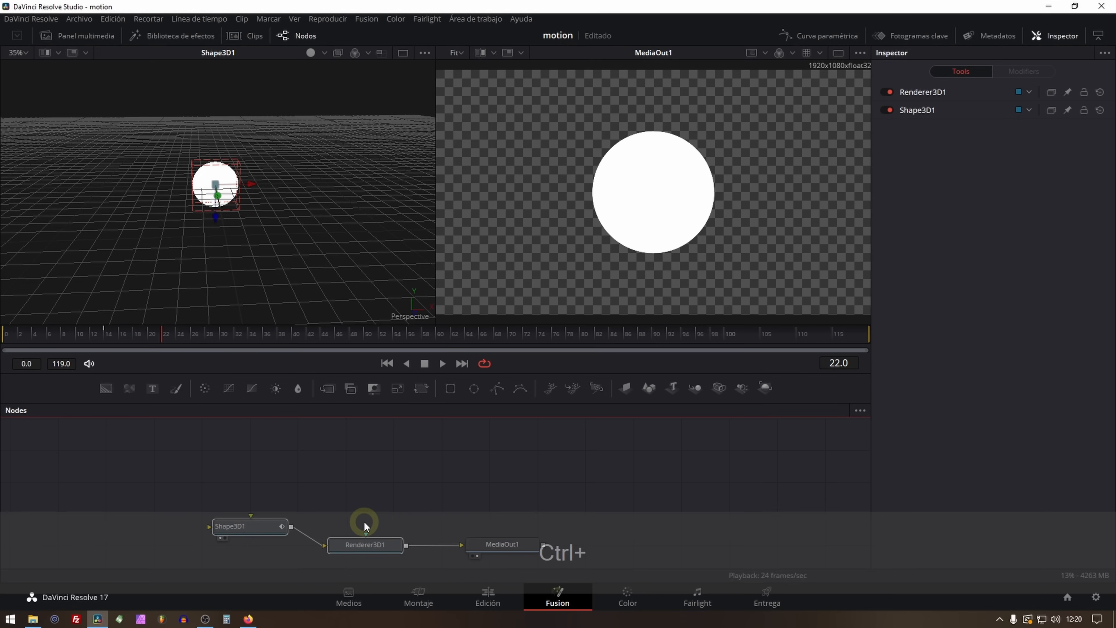
pyautogui.hotkey('ctrl', 'c')
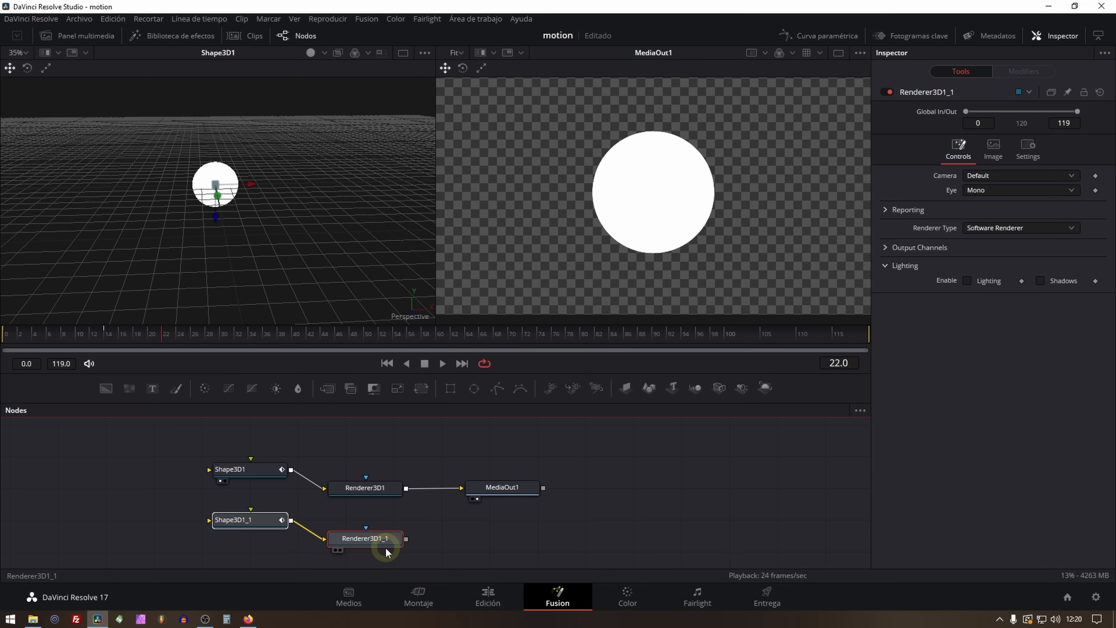
pyautogui.moveTo(377, 542); pyautogui.dragTo(381, 443)
pyautogui.moveTo(507, 460); pyautogui.dragTo(508, 500)
pyautogui.click(379, 456)
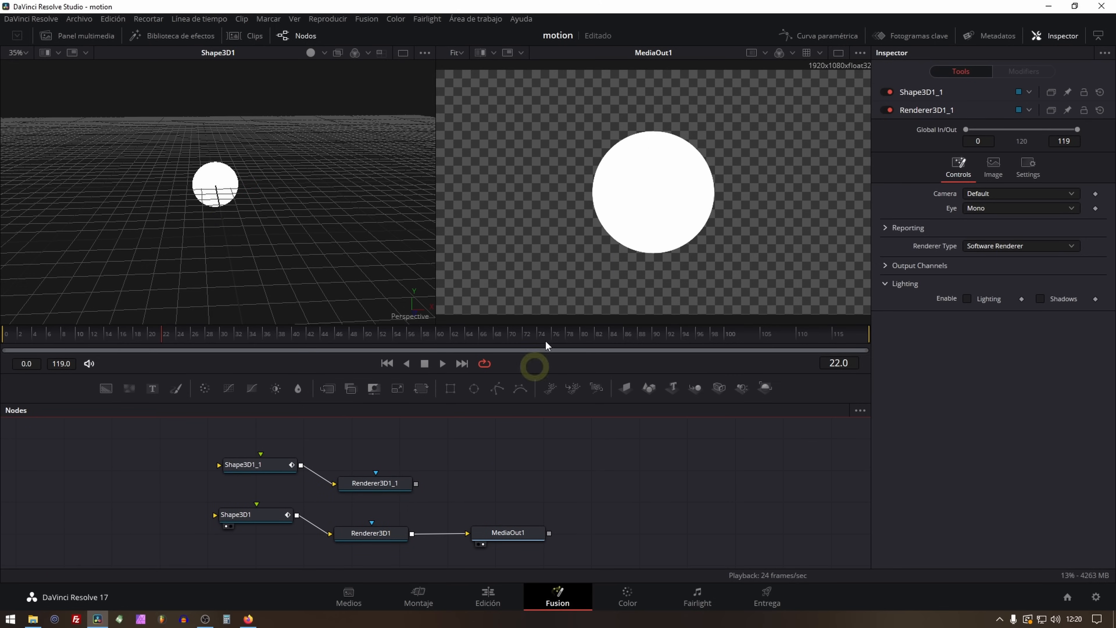
# Show Renderer3D1_1 in the second viewer and give the copied torus a radius of 5.0 and a section of about 0.118.
pyautogui.click(382, 487)
pyautogui.press('2')
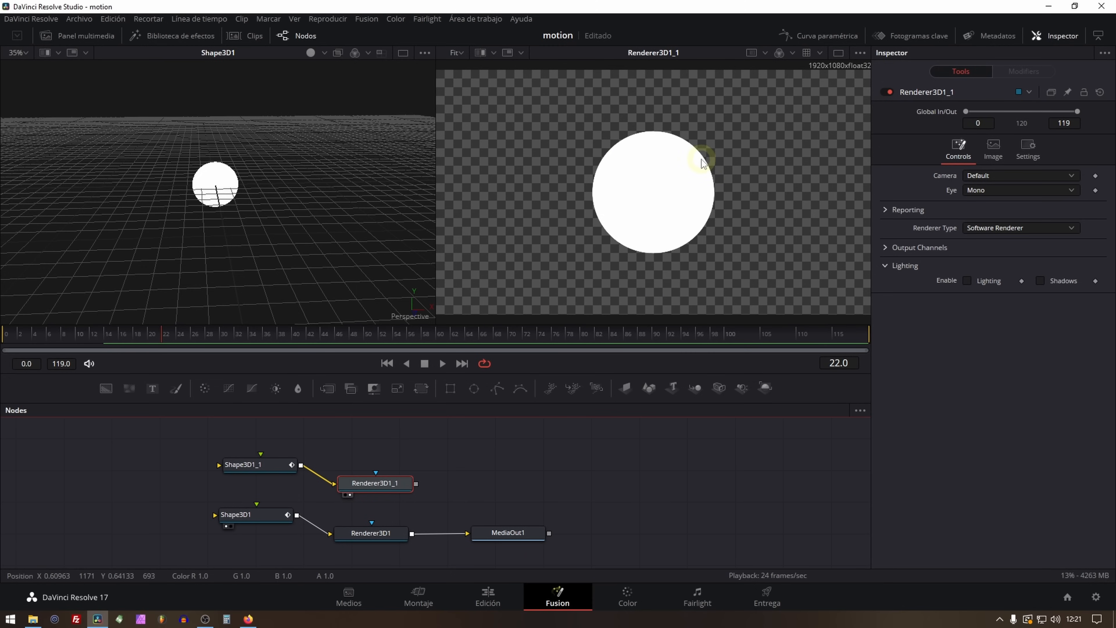
pyautogui.click(259, 470)
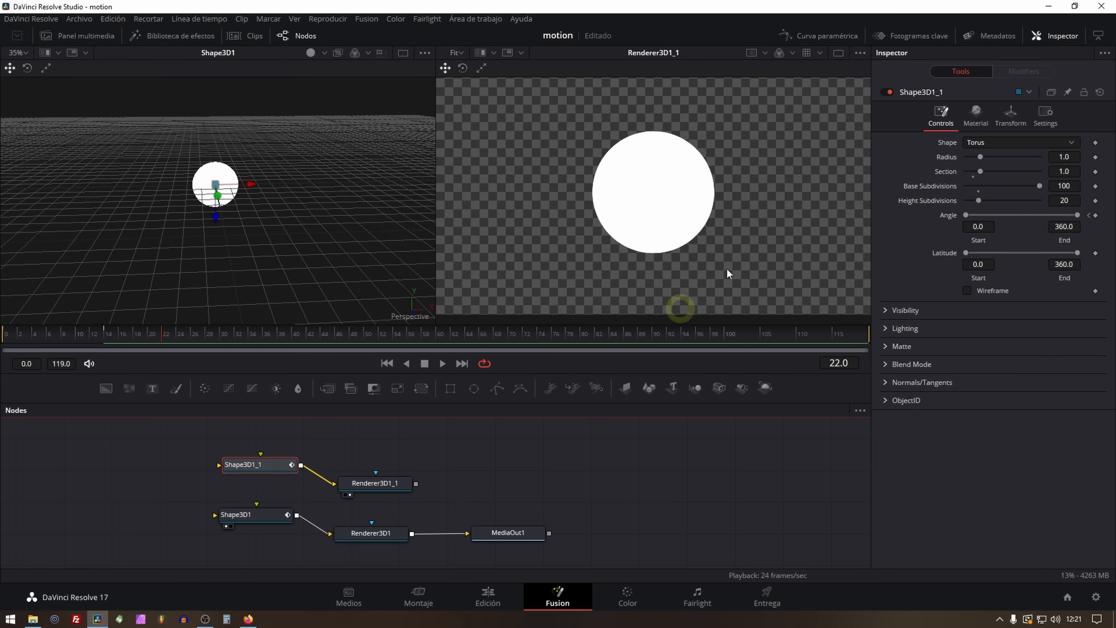
pyautogui.moveTo(980, 156); pyautogui.dragTo(1047, 145)
pyautogui.moveTo(980, 172); pyautogui.dragTo(968, 175)
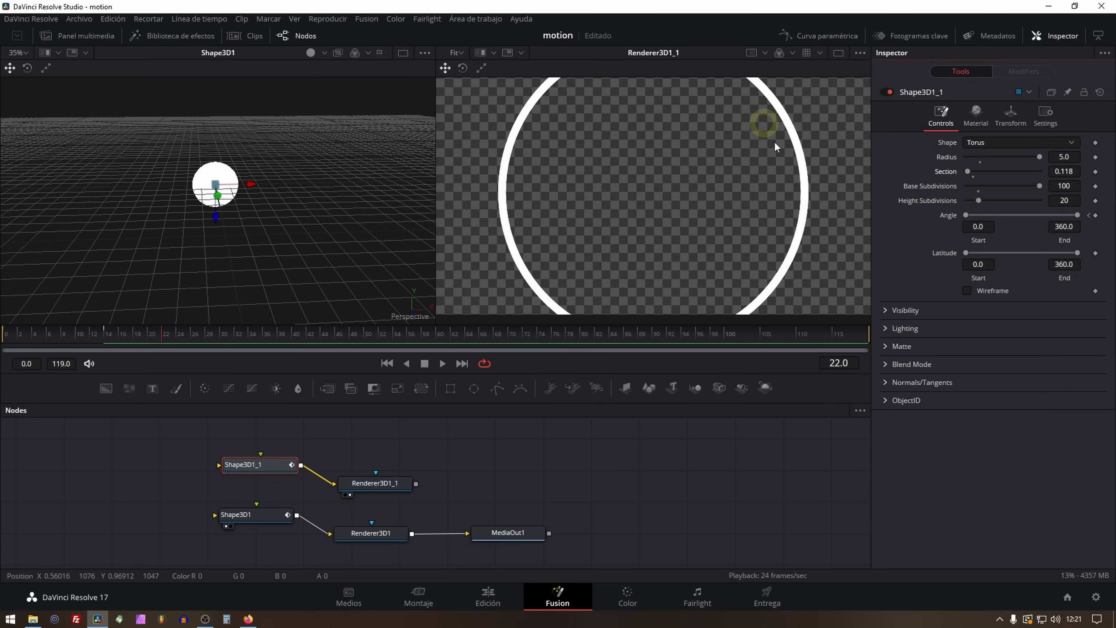
pyautogui.keyDown('ctrl'); pyautogui.scroll(-3, 749, 189); pyautogui.keyUp('ctrl')
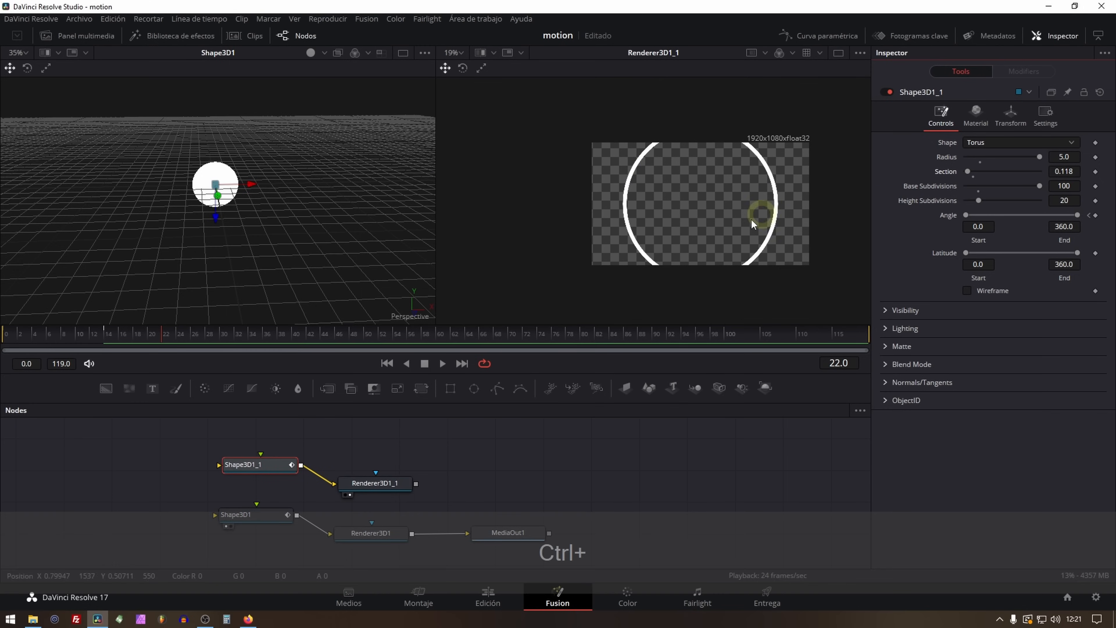
# Scale the copied torus Shape3D1_1 down to 0.1 with its axes locked.
pyautogui.click(1011, 115)
pyautogui.click(1058, 339)
pyautogui.moveTo(1058, 340); pyautogui.dragTo(1031, 268)
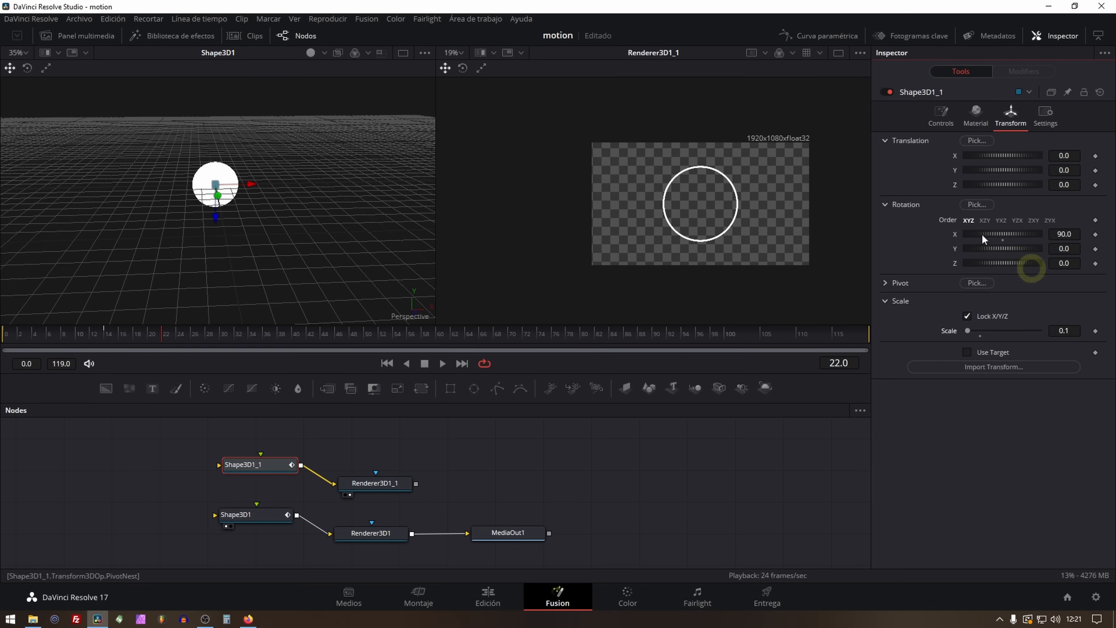
# Set the diffuse material color of Shape3D1_1 to bright blue (red 0.0, green 0.666666, blue 1.0).
pyautogui.click(976, 115)
pyautogui.click(997, 155)
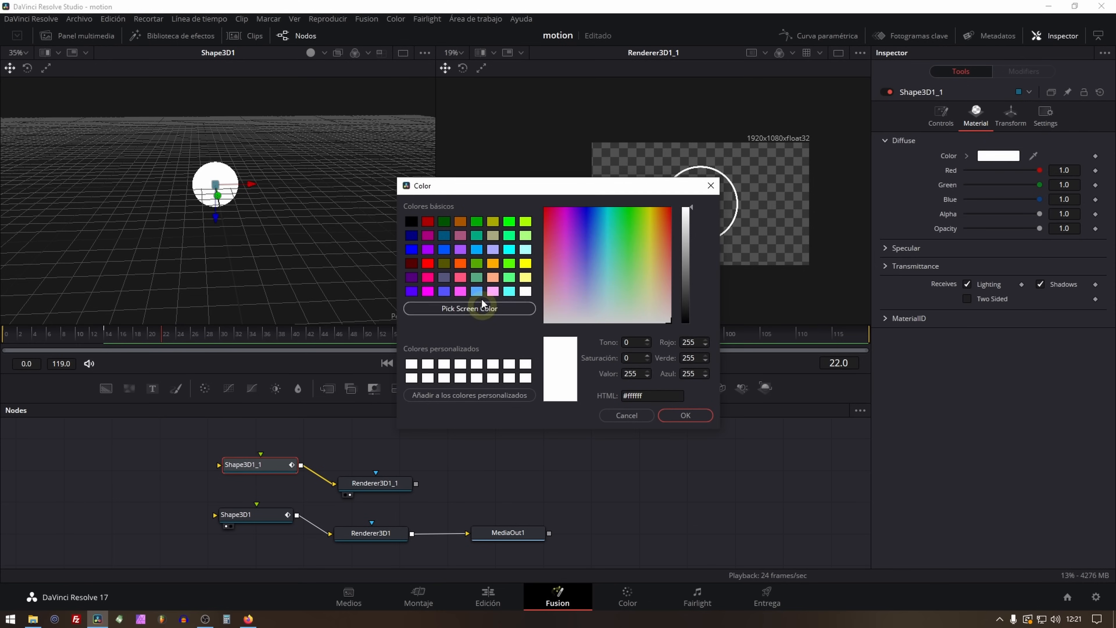
pyautogui.click(477, 250)
pyautogui.click(686, 415)
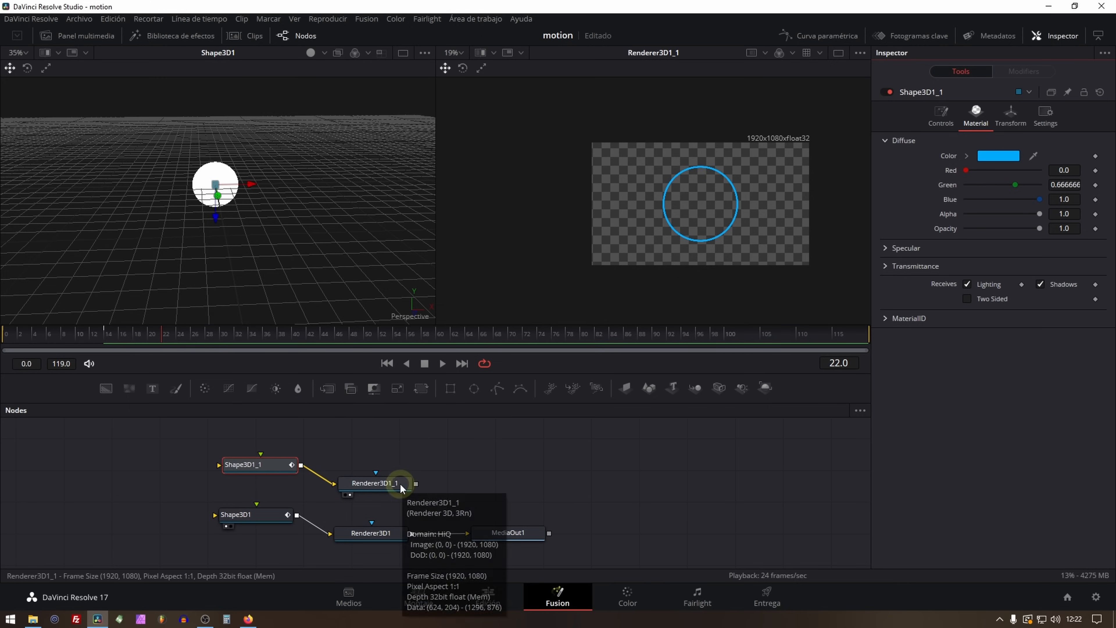
# Merge Renderer3D1_1's output over Renderer3D1's output and show MediaOut1 in the second viewer.
pyautogui.moveTo(417, 483); pyautogui.dragTo(411, 536)
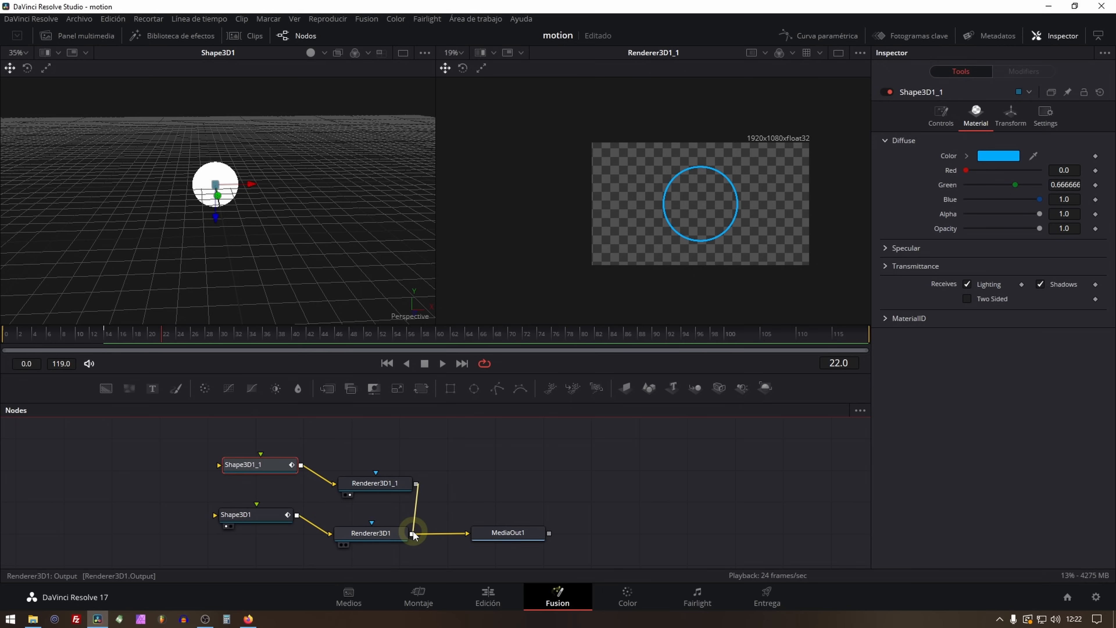
pyautogui.moveTo(412, 535); pyautogui.dragTo(412, 535)
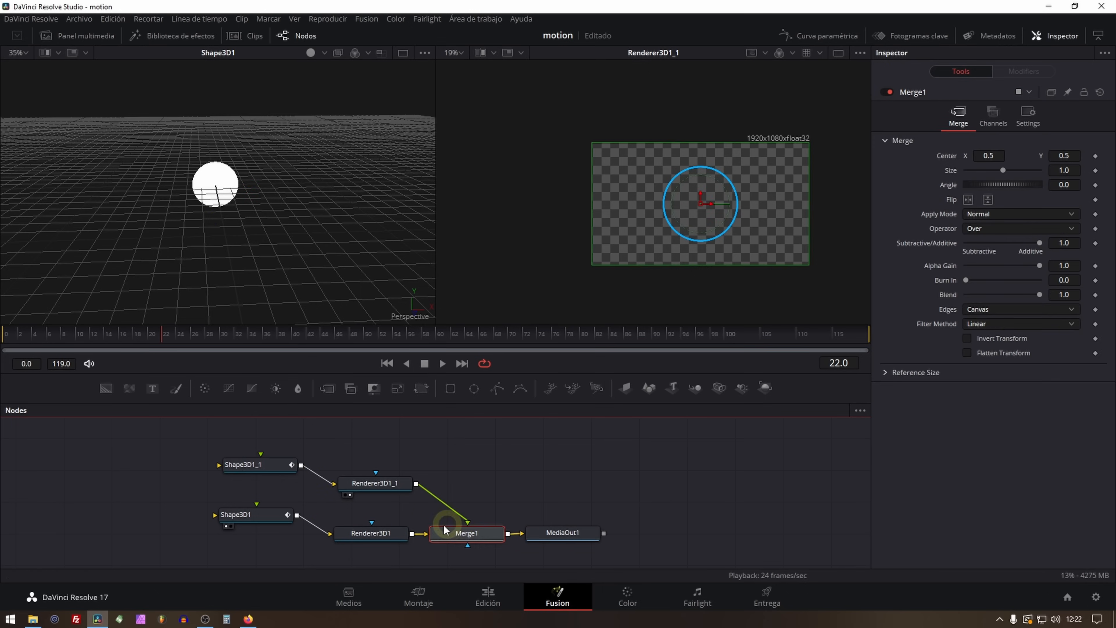
pyautogui.click(558, 543)
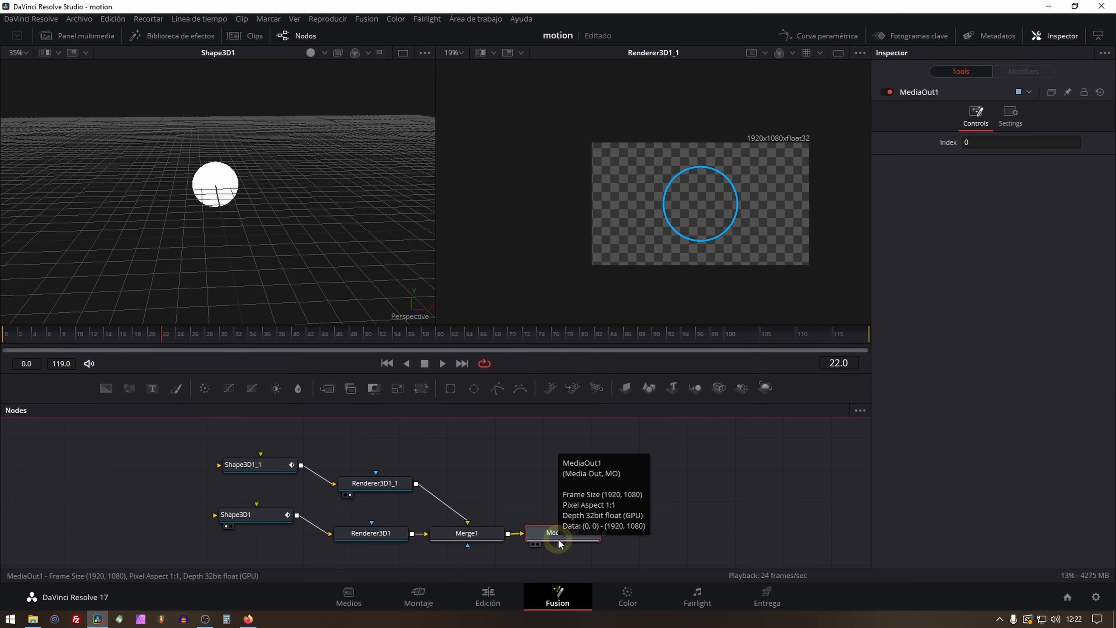
pyautogui.press('2')
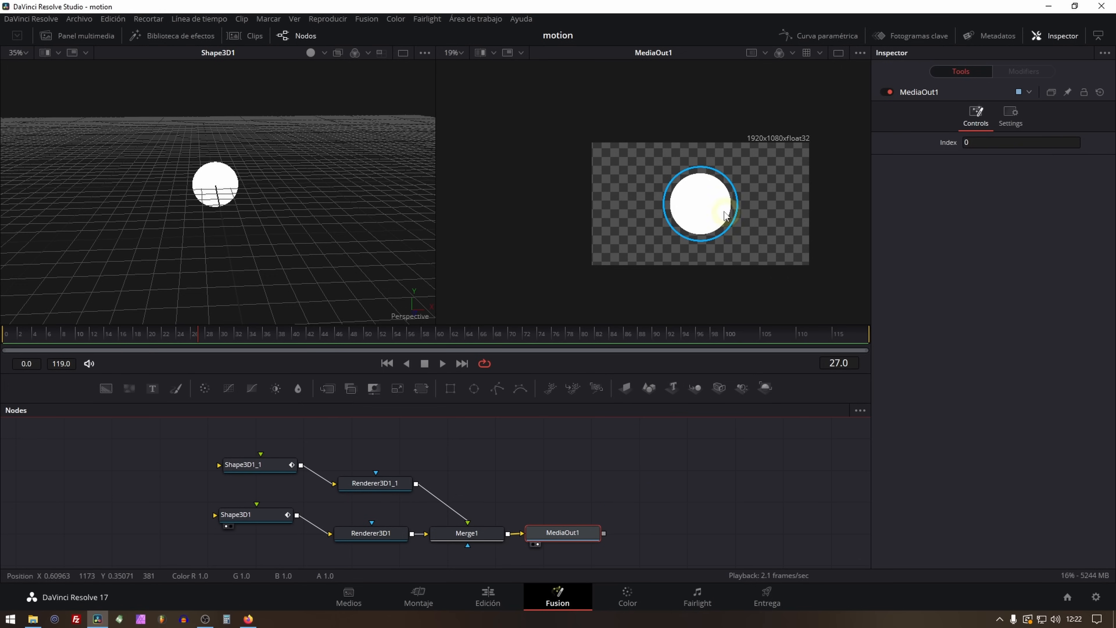
# Scale the blue ring Shape3D1_1 down to 0.065 and play the animation from the first frame.
pyautogui.click(262, 464)
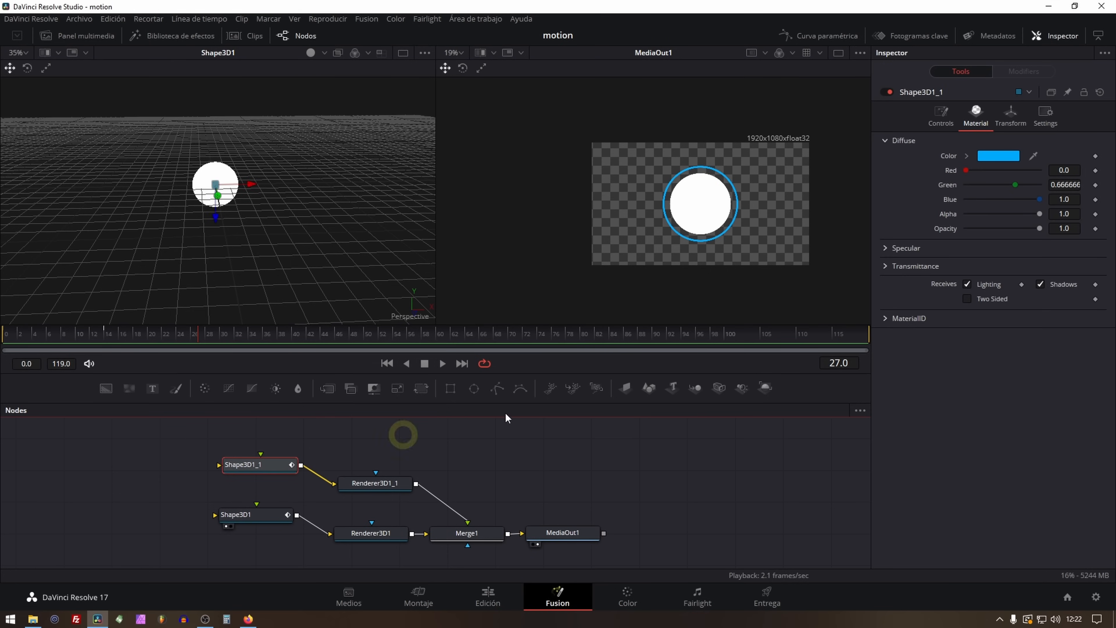
pyautogui.click(1019, 126)
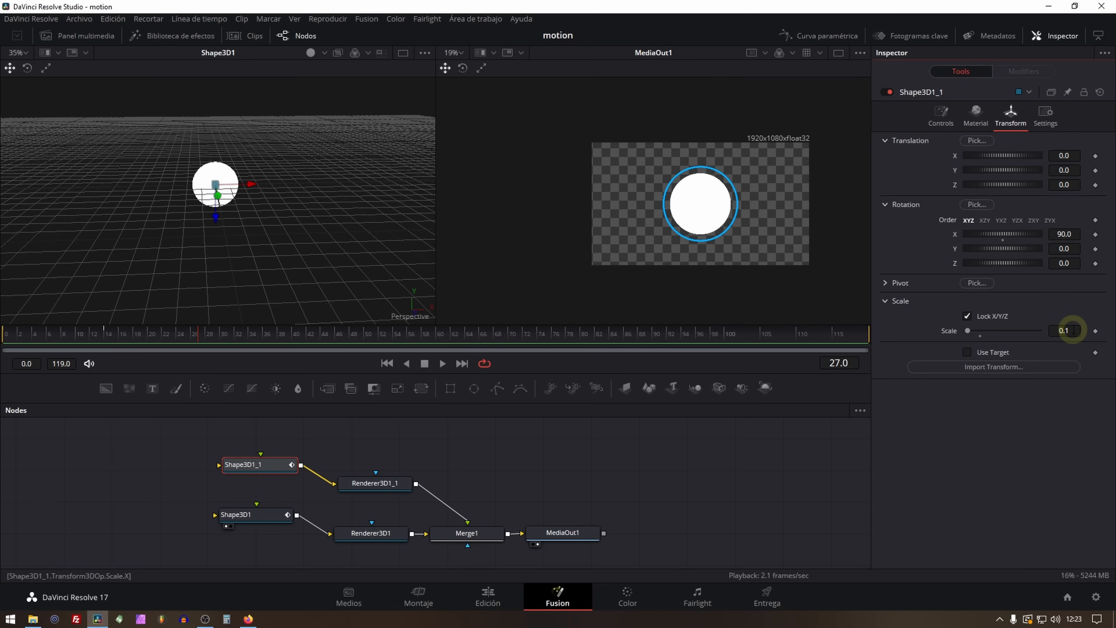
pyautogui.moveTo(1073, 330); pyautogui.dragTo(1053, 337)
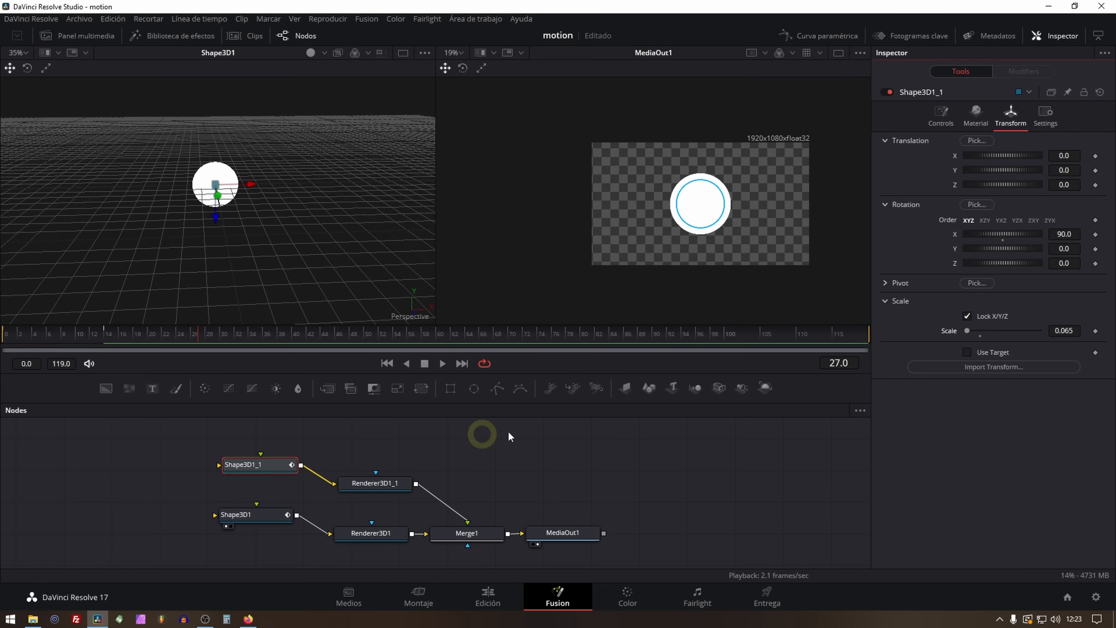
pyautogui.click(385, 364)
pyautogui.press('space')
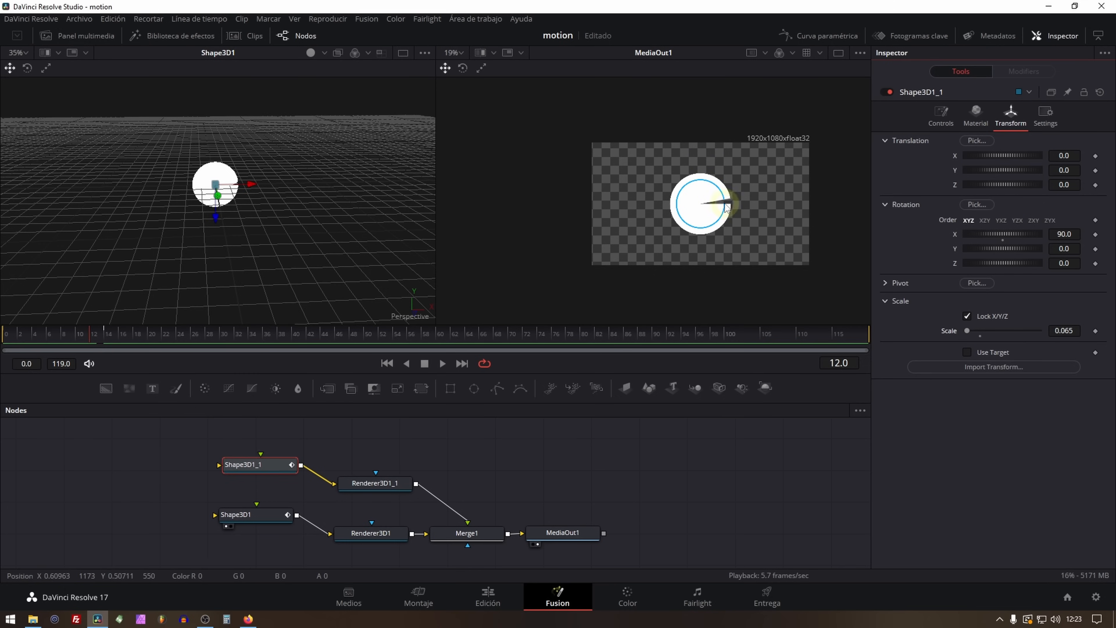
pyautogui.scroll(4, 686, 218)
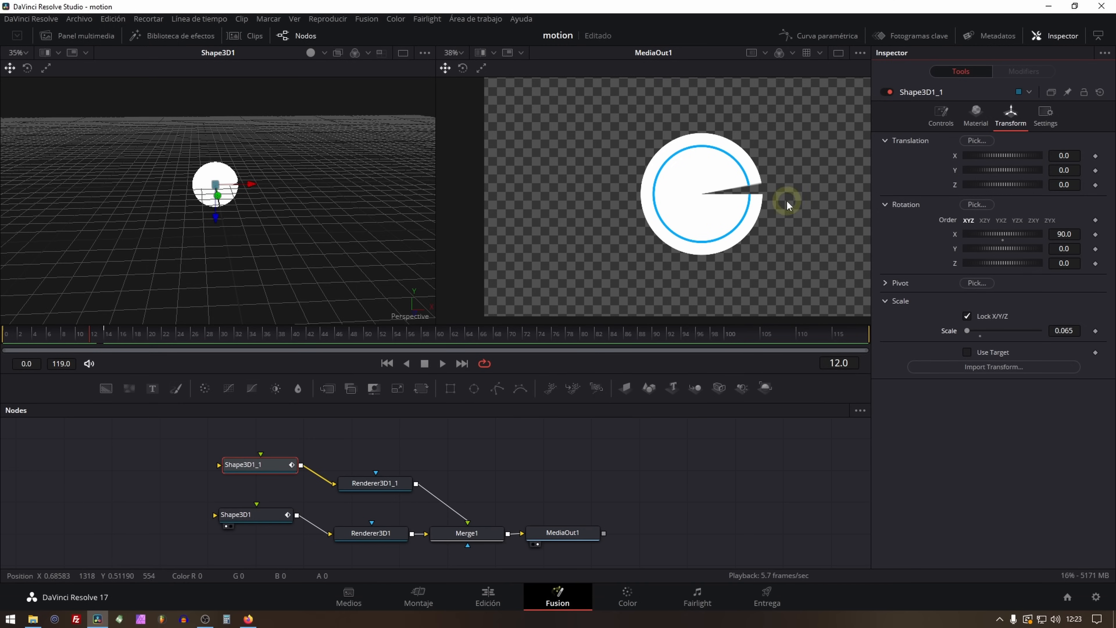
# Show the keyframe tracks and delay both EndAngle keyframes of Shape3D1 by about 3 frames.
pyautogui.click(912, 36)
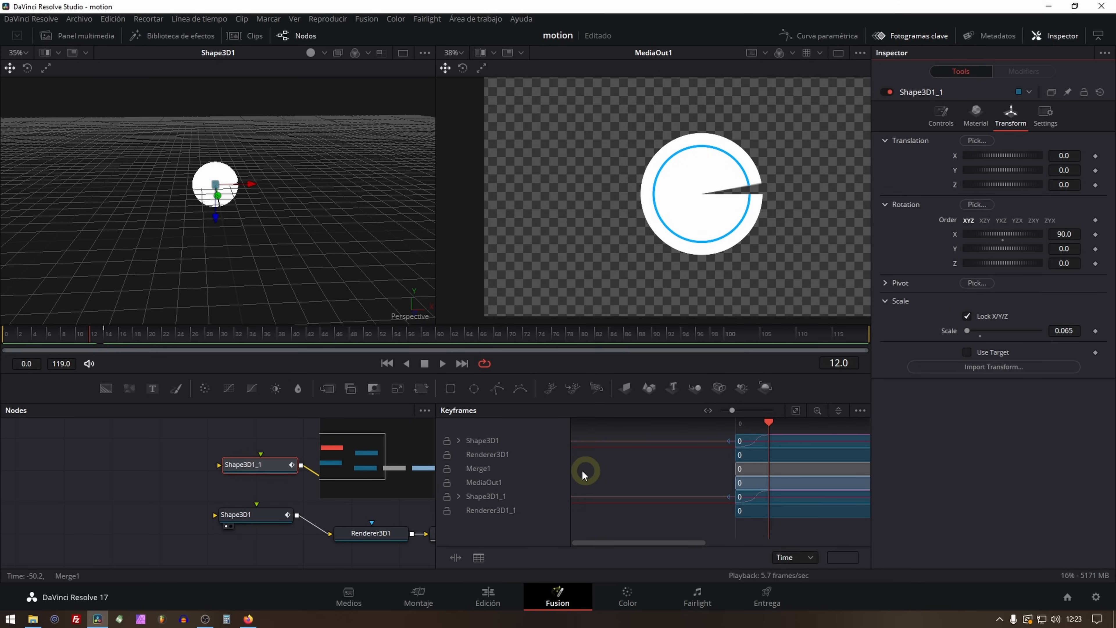
pyautogui.click(457, 495)
pyautogui.click(459, 439)
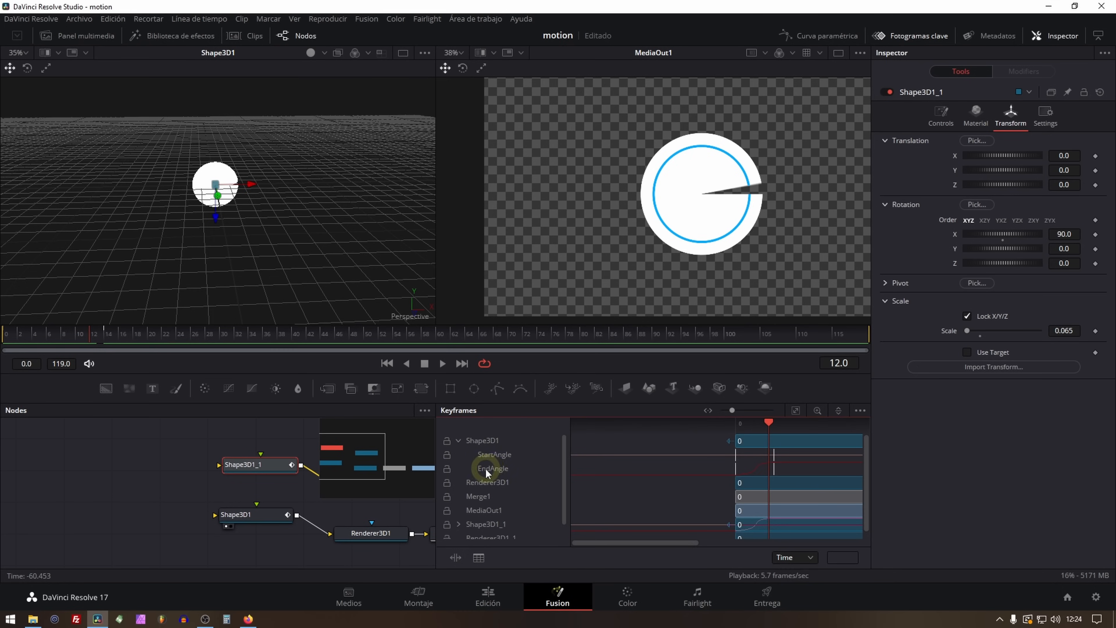
pyautogui.click(508, 469)
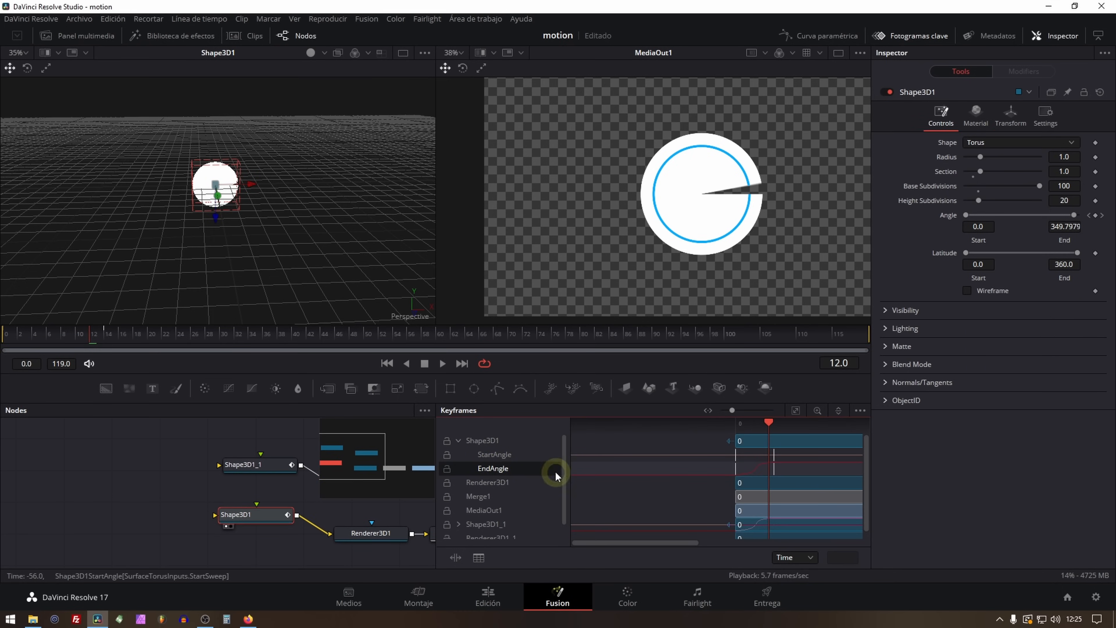
pyautogui.moveTo(776, 471)
pyautogui.mouseDown()
pyautogui.moveTo(798, 470)
pyautogui.moveTo(767, 474)
pyautogui.mouseUp()
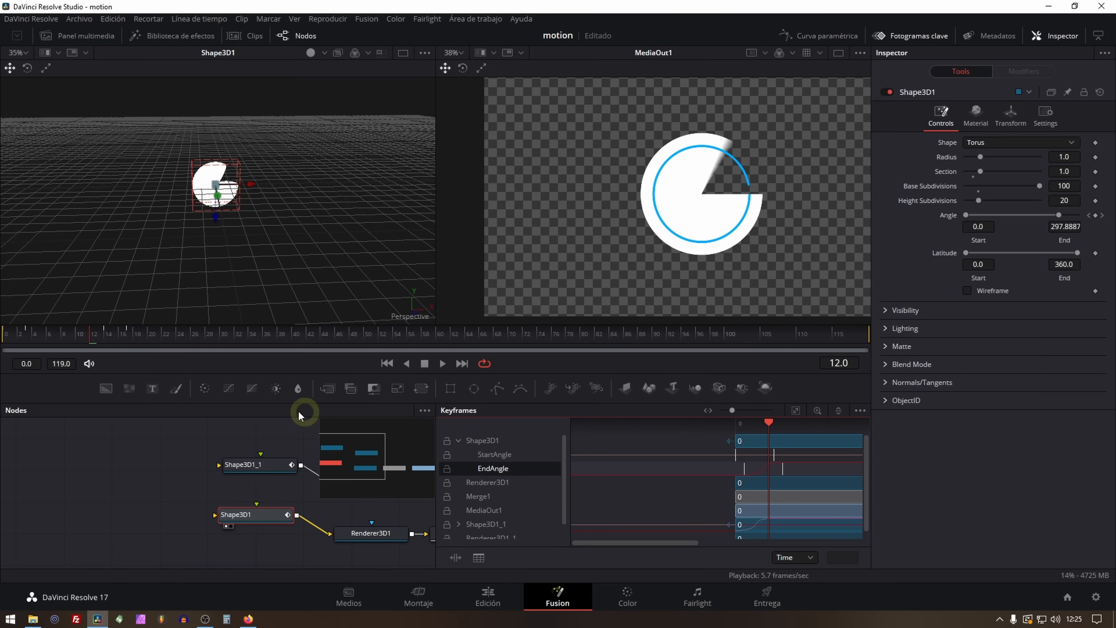
# Swap Merge1's inputs so Renderer3D1_1 is the background and Renderer3D1 the foreground.
pyautogui.moveTo(339, 510); pyautogui.dragTo(109, 508)
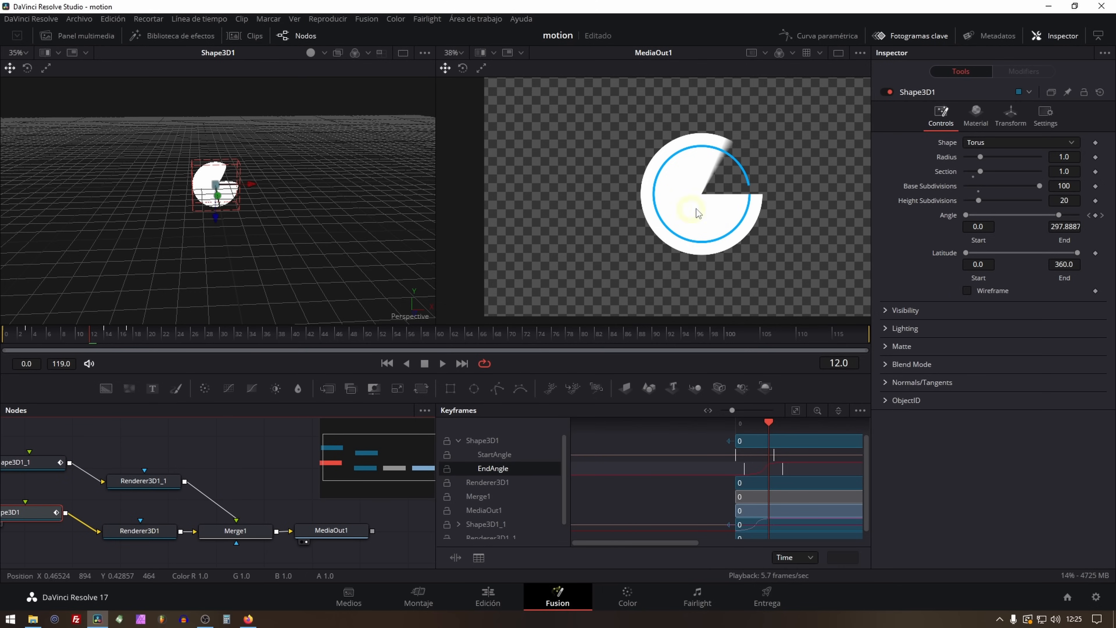
pyautogui.click(246, 539)
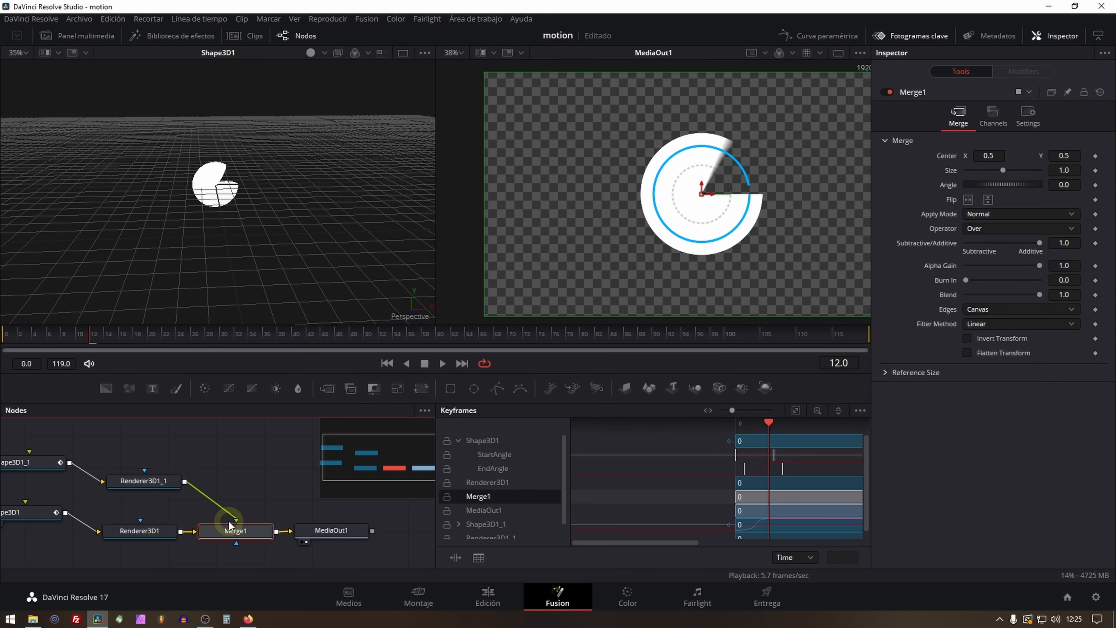
pyautogui.moveTo(229, 522)
pyautogui.mouseDown()
pyautogui.moveTo(232, 509)
pyautogui.moveTo(233, 519)
pyautogui.mouseUp()
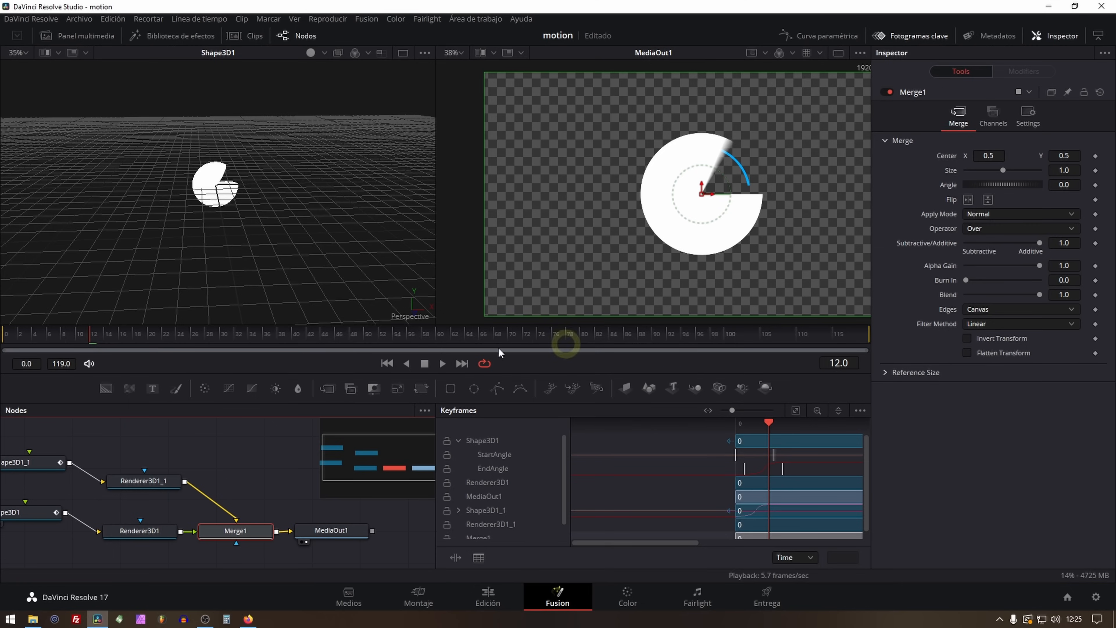
# Play the merged composition from the first frame and review how the white disc covers the blue ring.
pyautogui.click(389, 365)
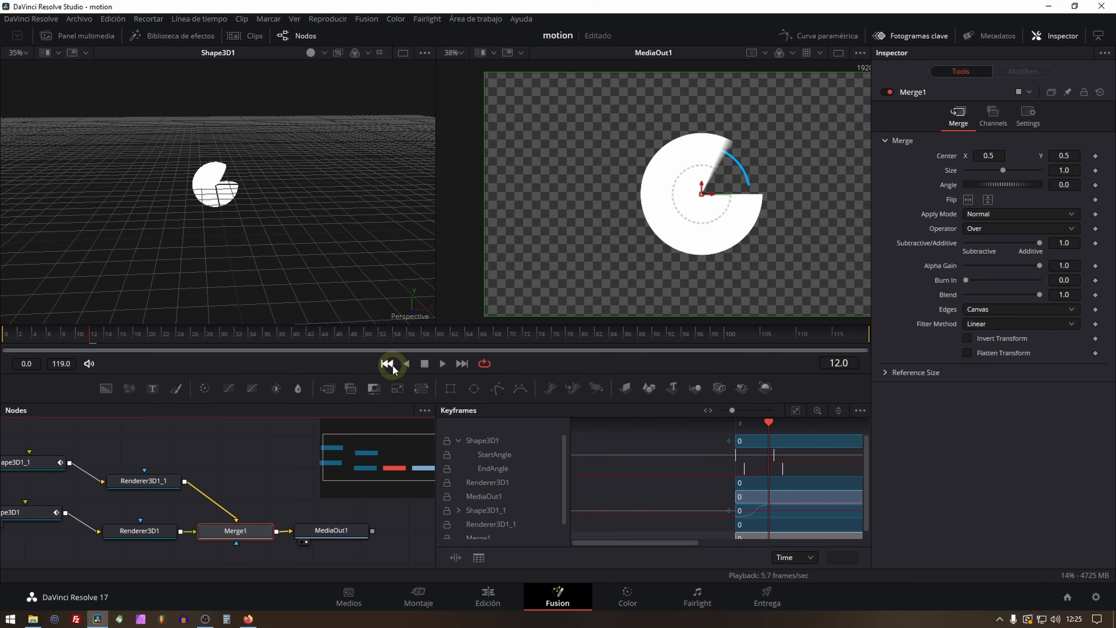
pyautogui.press('space')
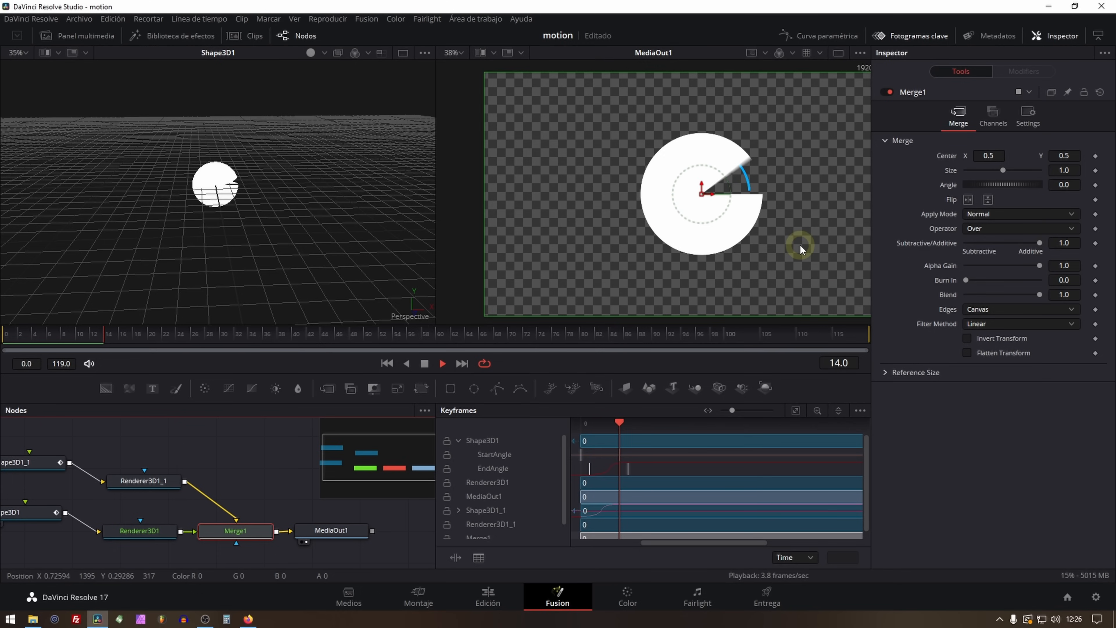
pyautogui.press('space')
pyautogui.moveTo(772, 242); pyautogui.dragTo(715, 257)
pyautogui.click(386, 363)
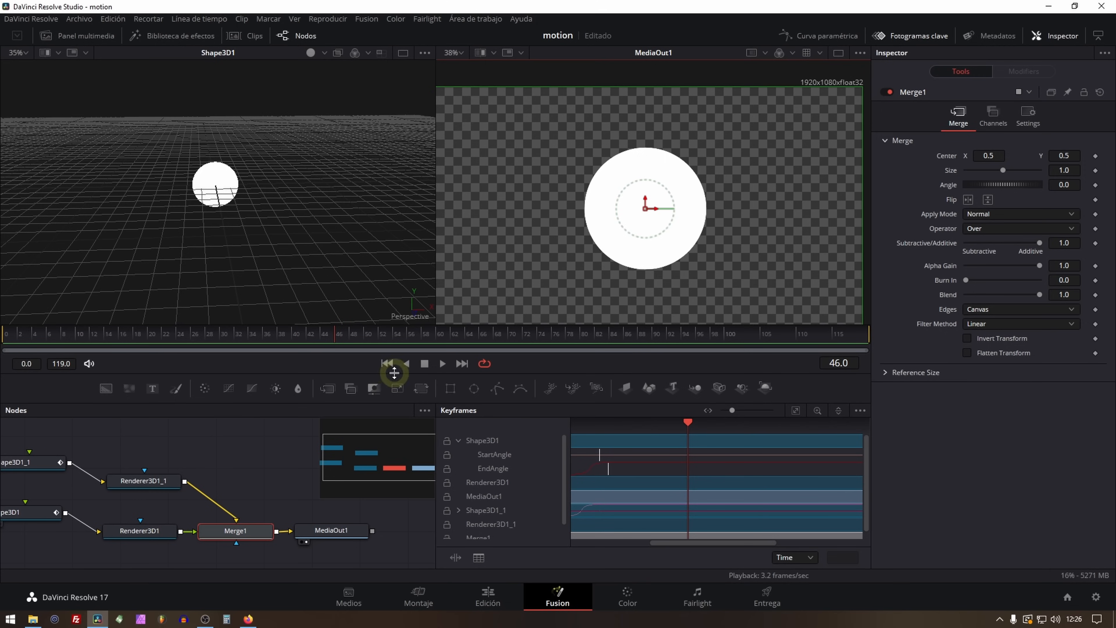
pyautogui.press('space')
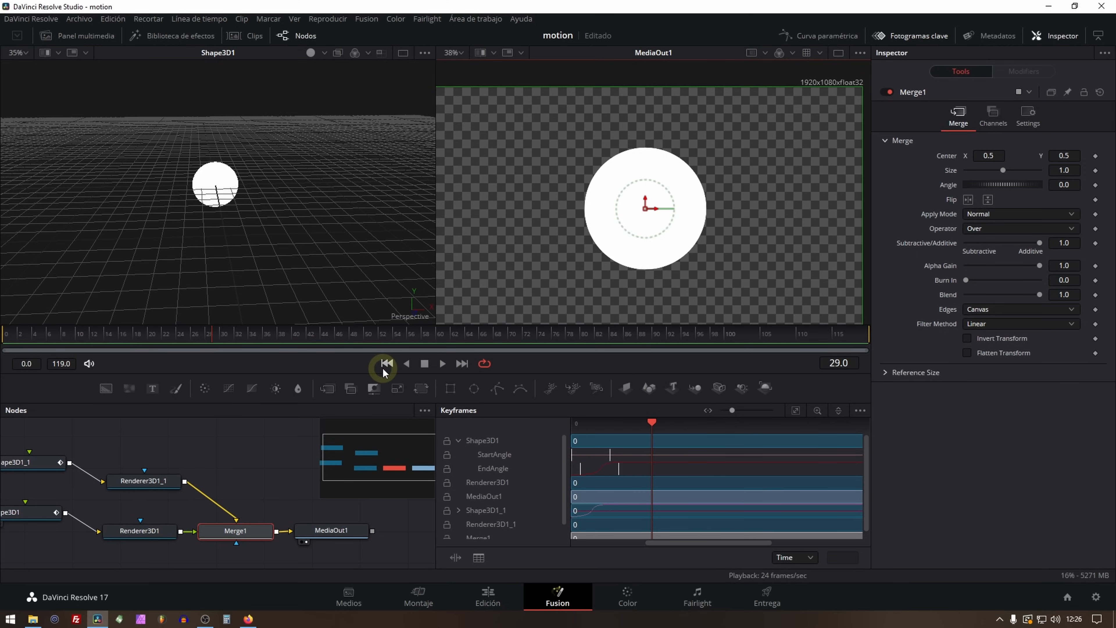
pyautogui.click(384, 367)
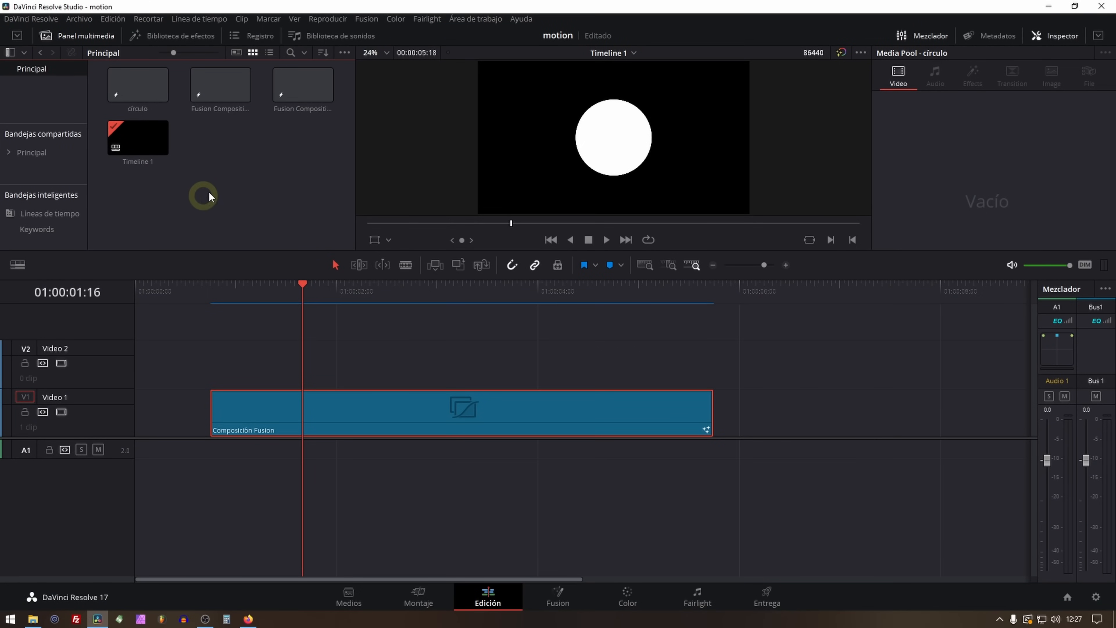
# Create a new Fusion composition clip named "faldon" in the Edit page's media pool.
pyautogui.rightClick(215, 186)
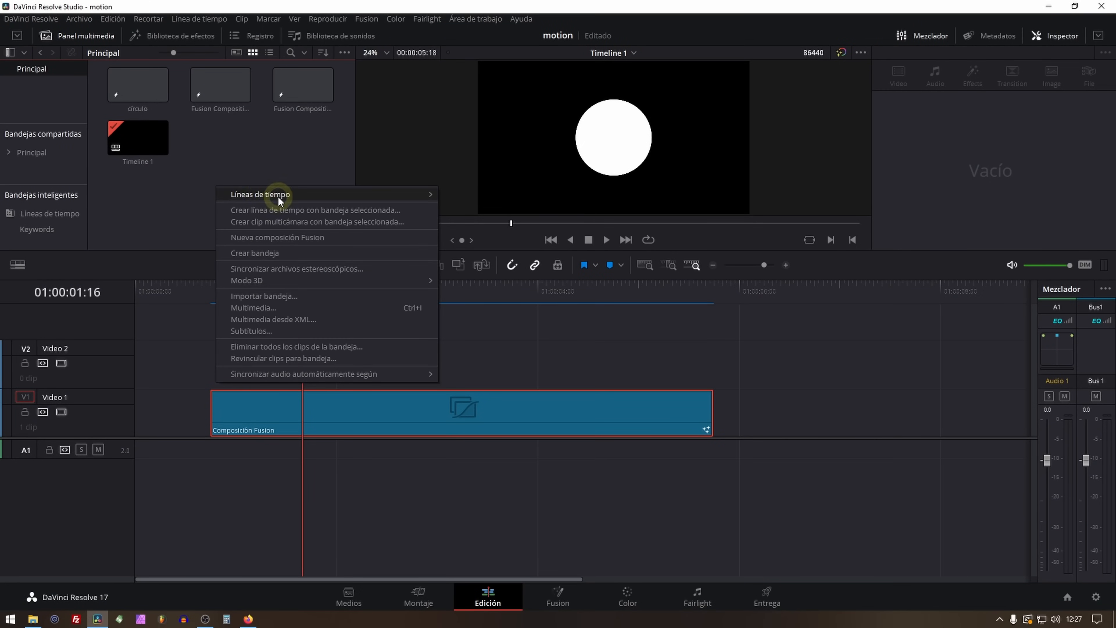
pyautogui.click(292, 238)
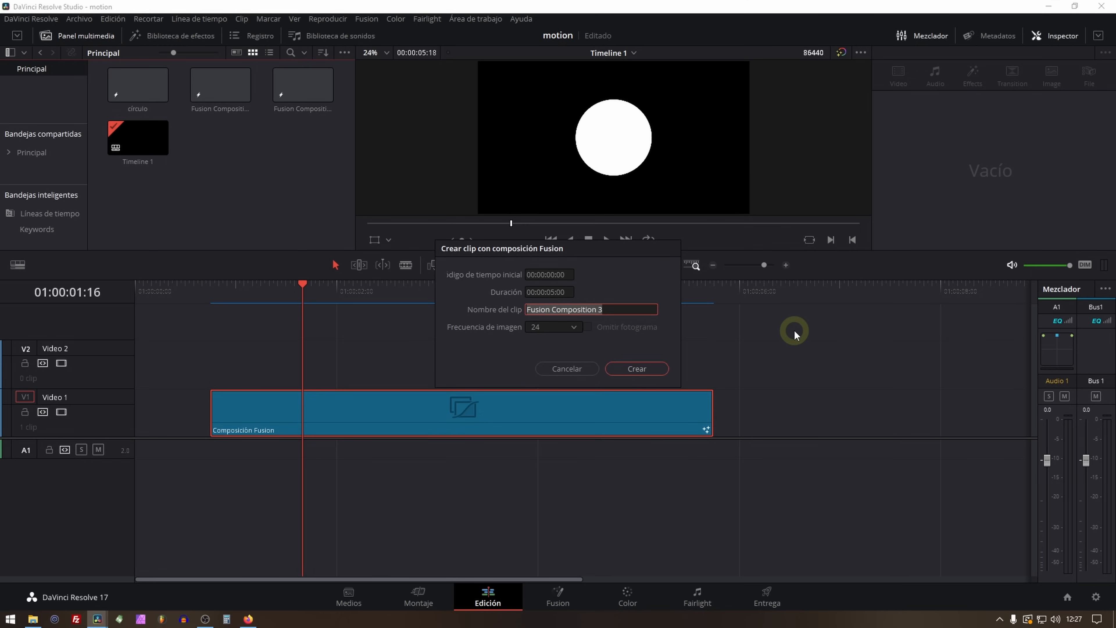
pyautogui.press('BackSpace')
pyautogui.write('faldon')
pyautogui.press('Return')
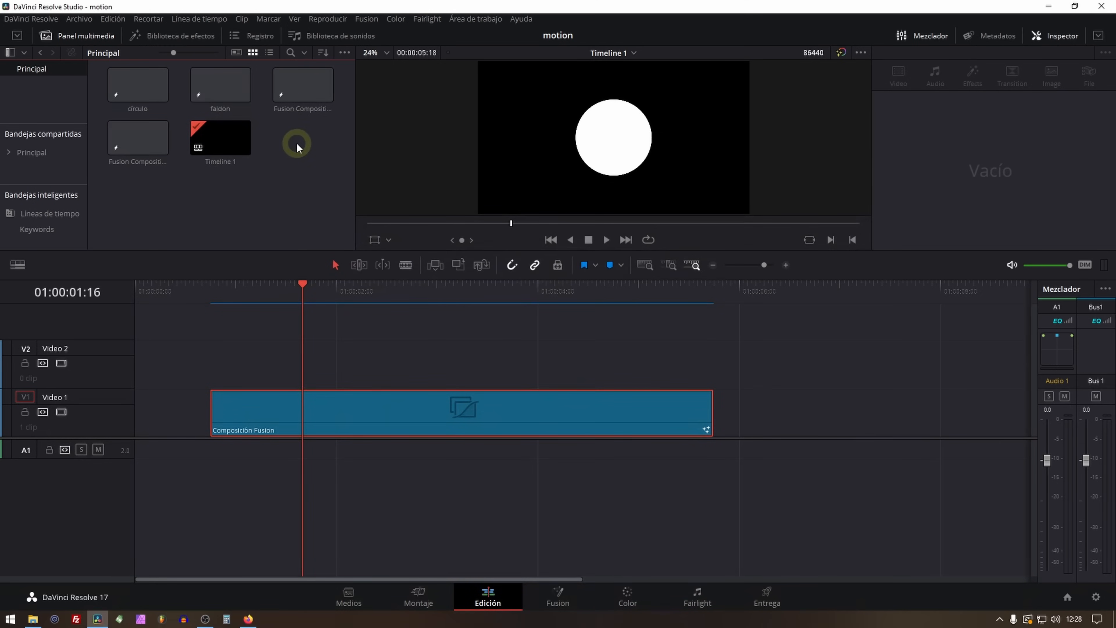
# Place the faldon clip on Video 1 after the existing composition and open it in the Fusion page.
pyautogui.moveTo(215, 81); pyautogui.dragTo(788, 416)
pyautogui.hscroll(5, 329, 373)
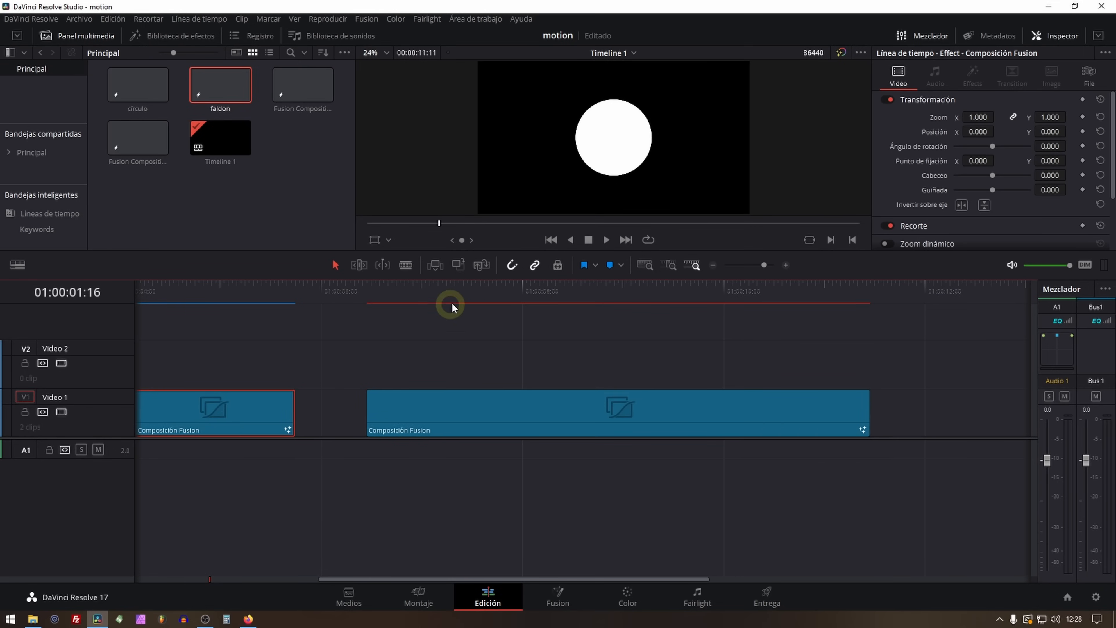
pyautogui.click(452, 306)
pyautogui.click(511, 414)
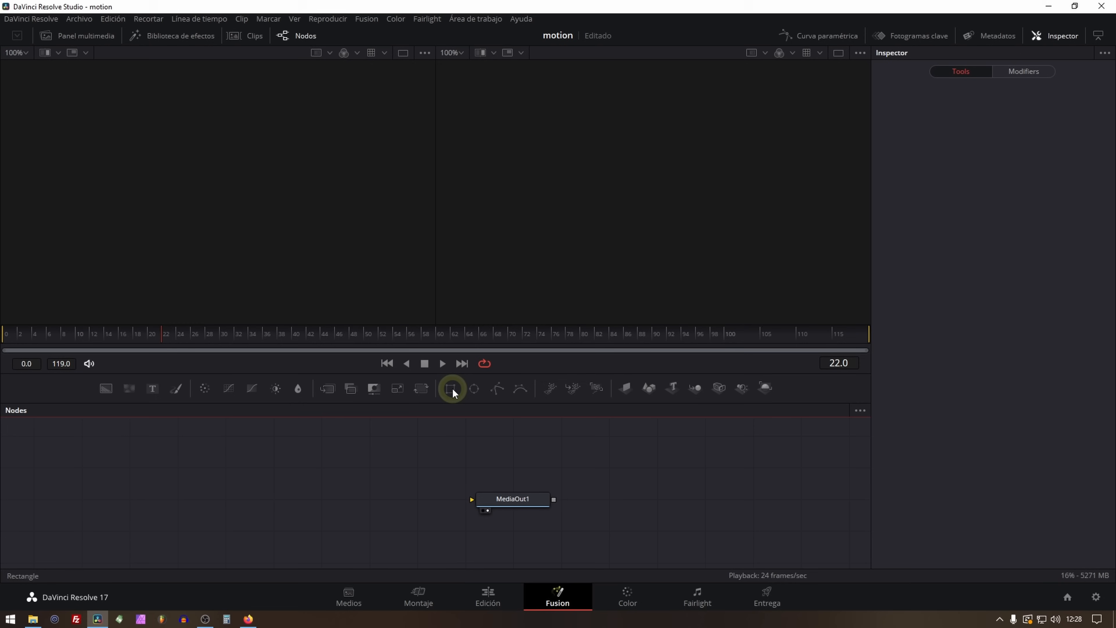
# Add a Rectangle mask node, connect it to MediaOut1 and check its available settings.
pyautogui.moveTo(452, 387); pyautogui.dragTo(473, 499)
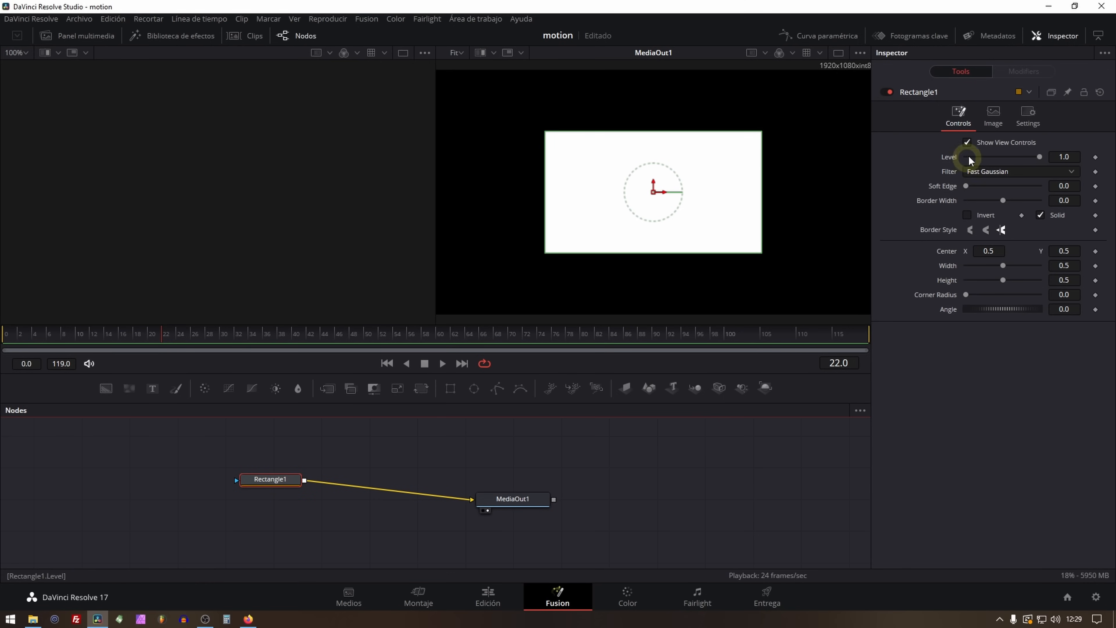
pyautogui.click(983, 115)
pyautogui.click(959, 113)
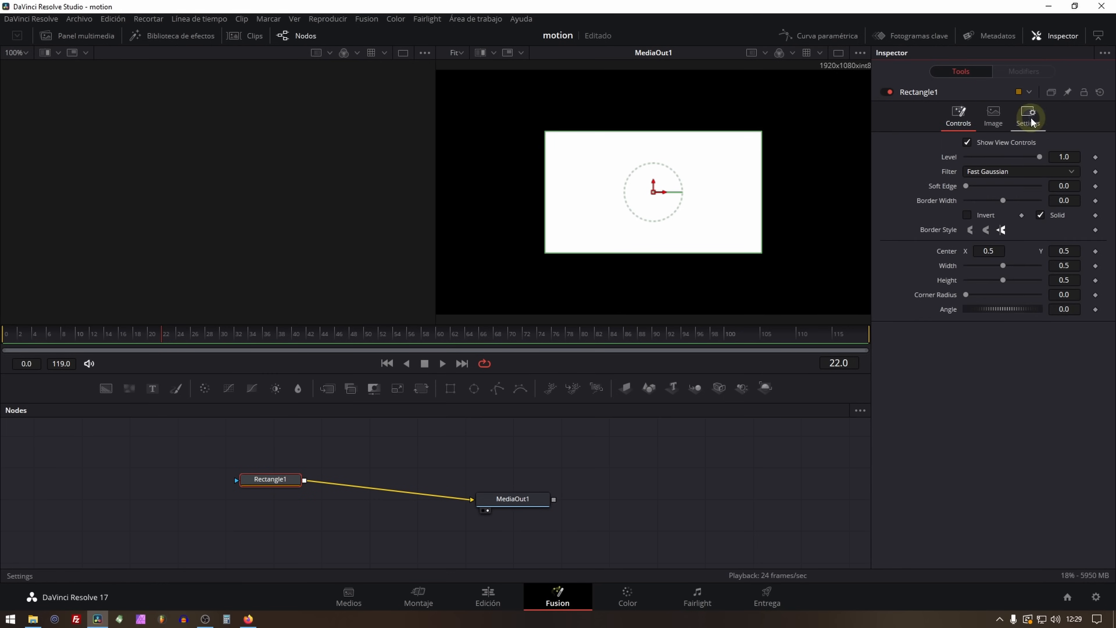
# Add a Background node masked by Rectangle1, connect its output to MediaOut1 and line it up beside Rectangle1.
pyautogui.click(109, 389)
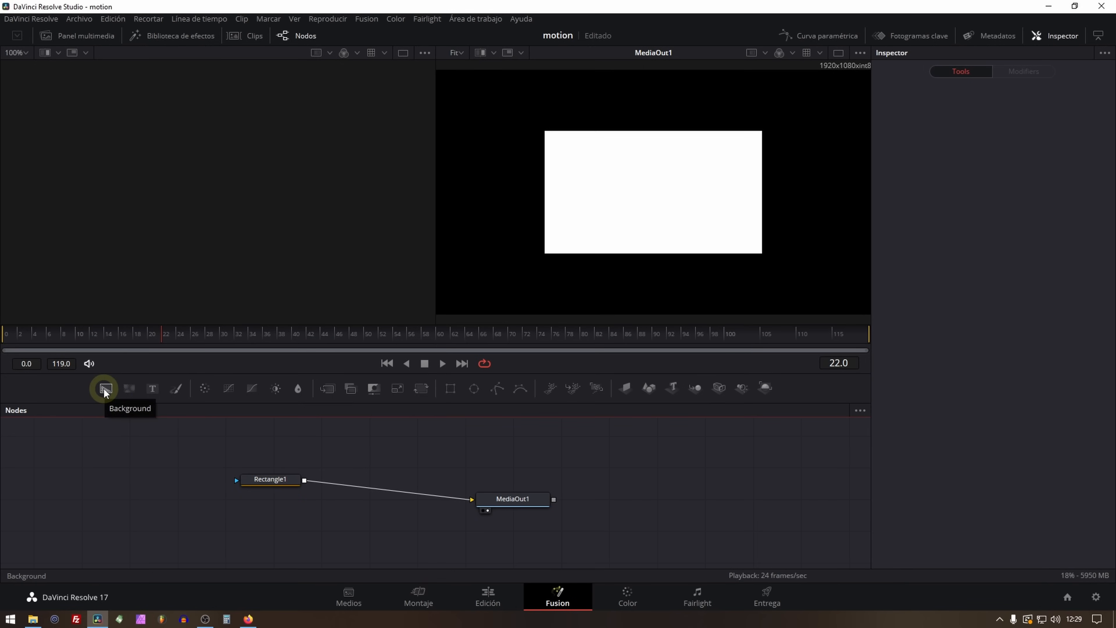
pyautogui.moveTo(104, 389); pyautogui.dragTo(339, 507)
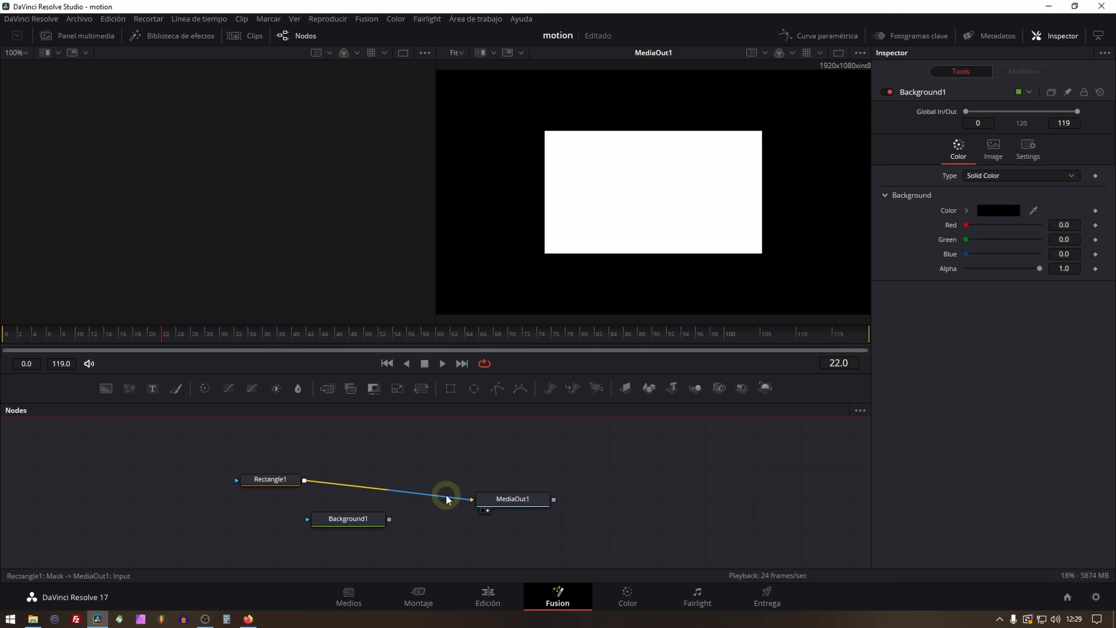
pyautogui.moveTo(315, 516); pyautogui.dragTo(315, 518)
pyautogui.moveTo(389, 519); pyautogui.dragTo(470, 500)
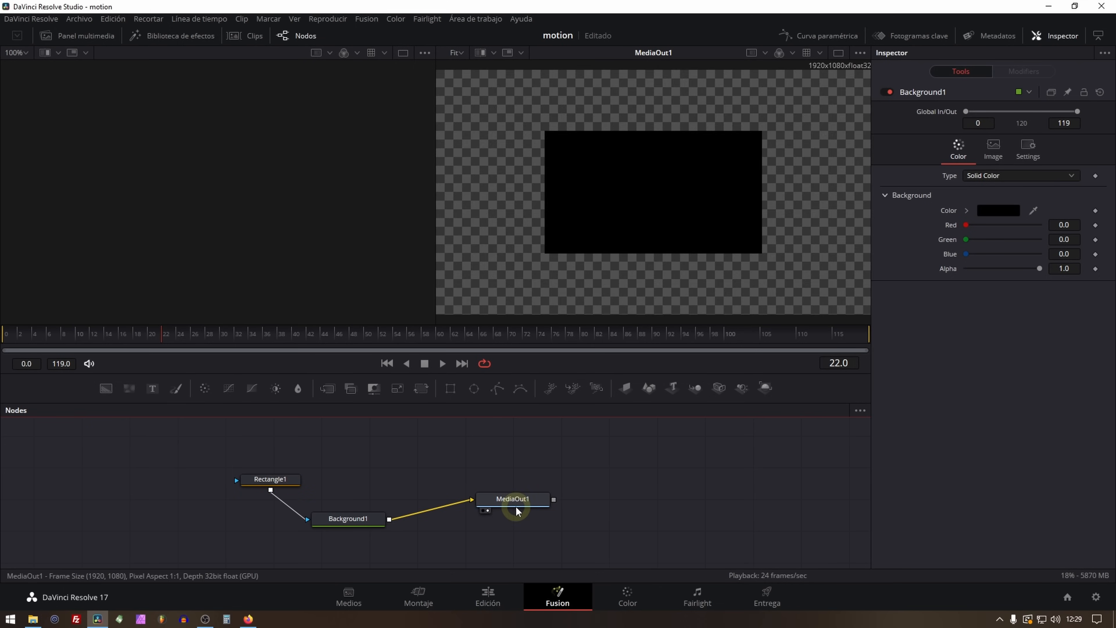
pyautogui.moveTo(342, 524); pyautogui.dragTo(379, 487)
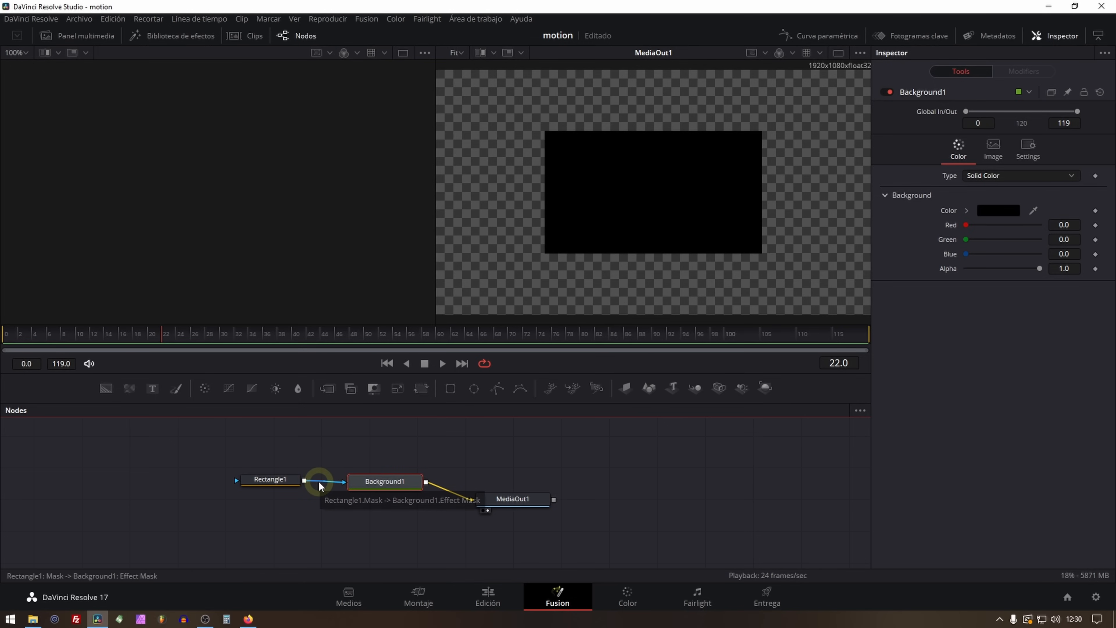
# Set Background1's color to bright blue (red 0.0, green 0.666666, blue 1.0) and move MediaOut1 farther from it.
pyautogui.click(279, 480)
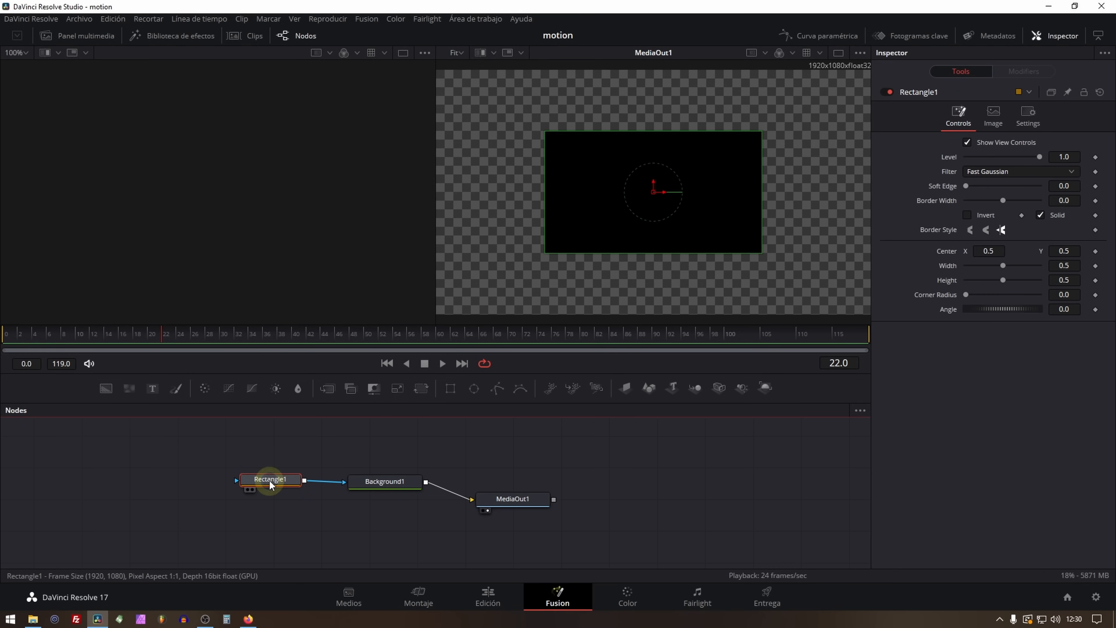
pyautogui.click(385, 483)
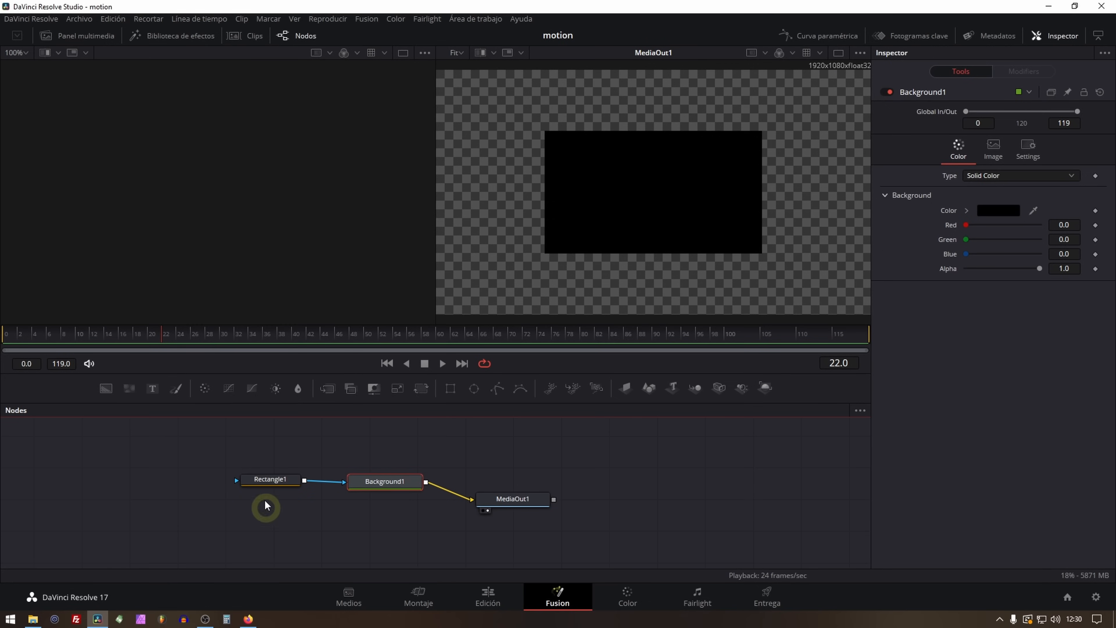
pyautogui.click(268, 478)
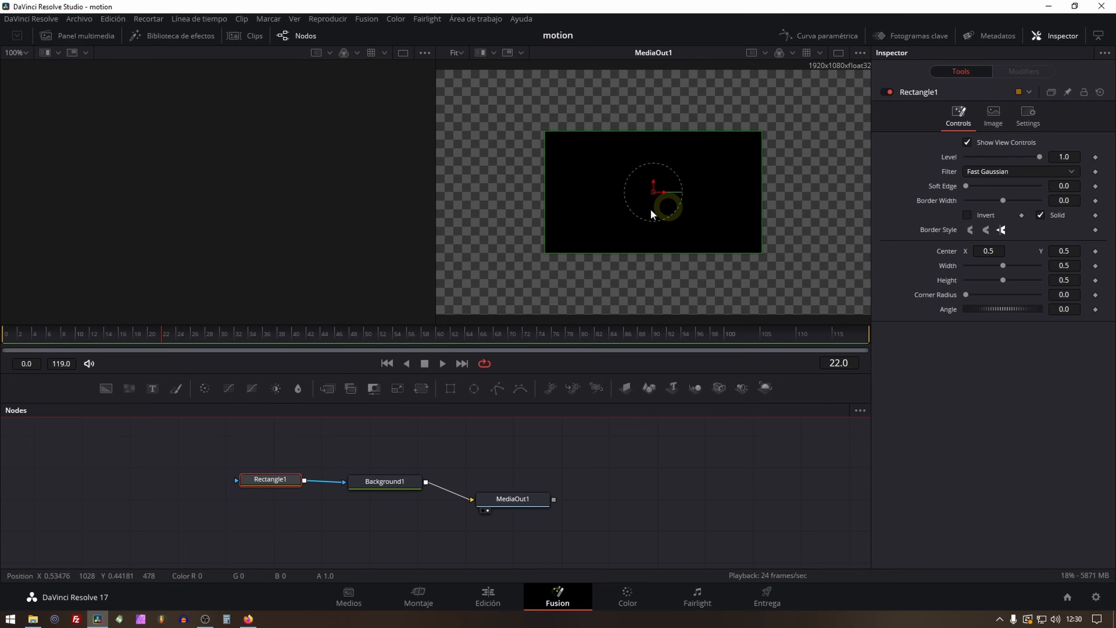
pyautogui.click(380, 484)
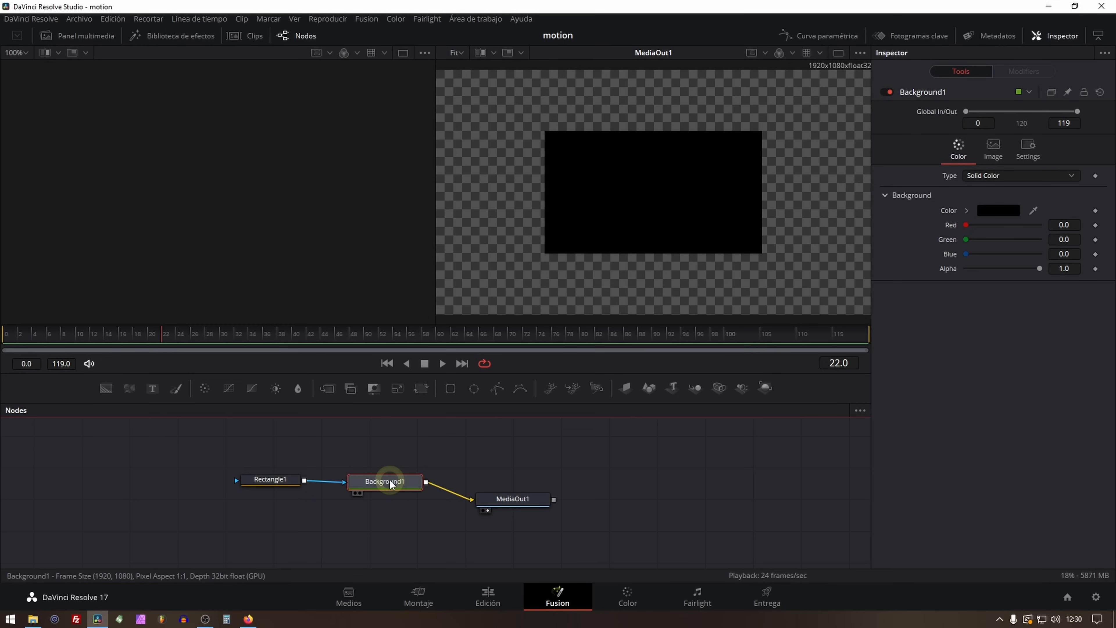
pyautogui.click(1006, 212)
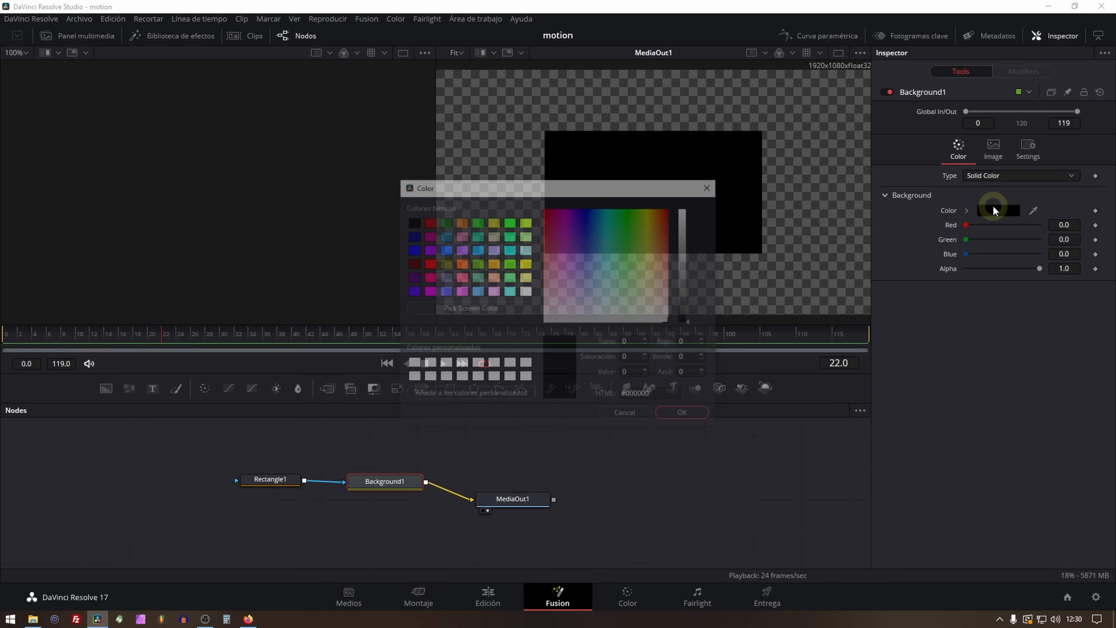
pyautogui.click(476, 251)
pyautogui.click(685, 415)
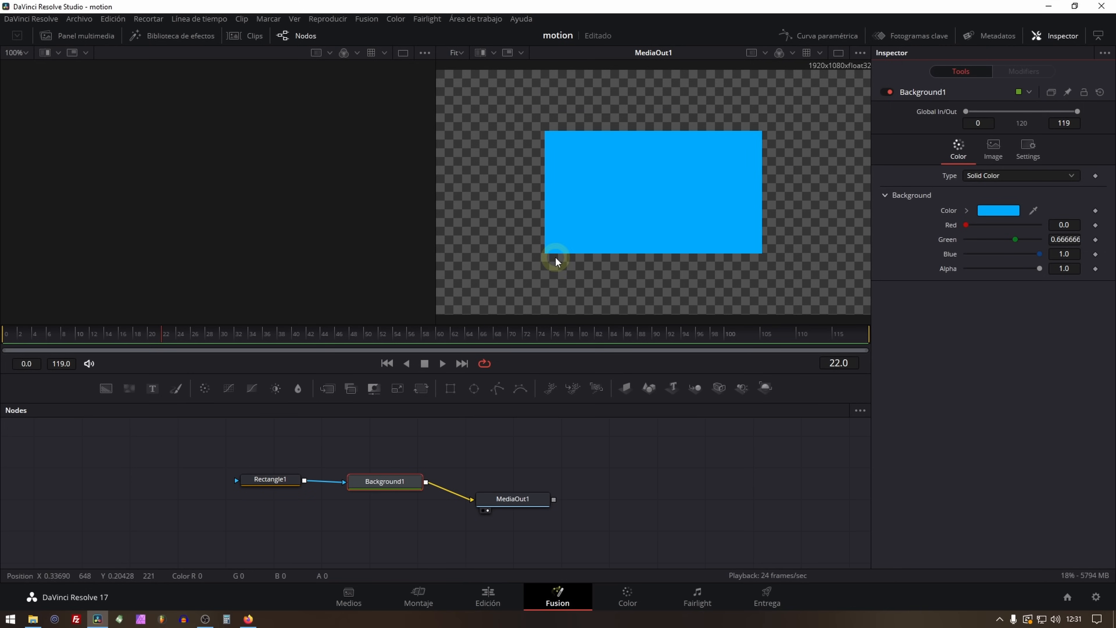
pyautogui.moveTo(513, 499); pyautogui.dragTo(606, 495)
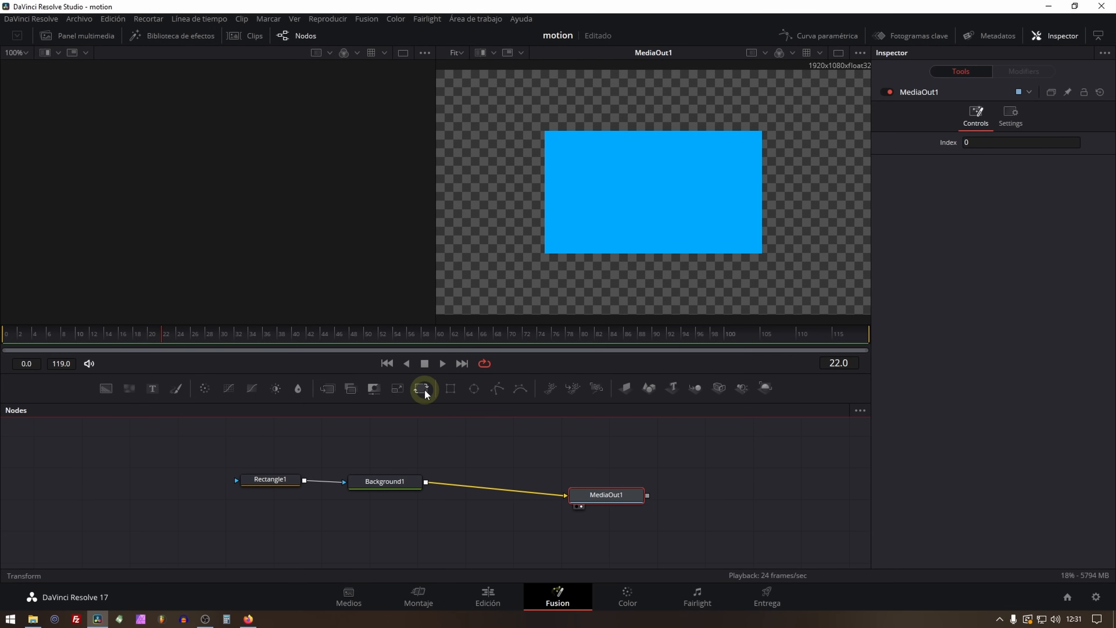
# Insert a Transform node between Background1 and MediaOut1 and set its Pivot X to 0.0.
pyautogui.moveTo(423, 390); pyautogui.dragTo(490, 487)
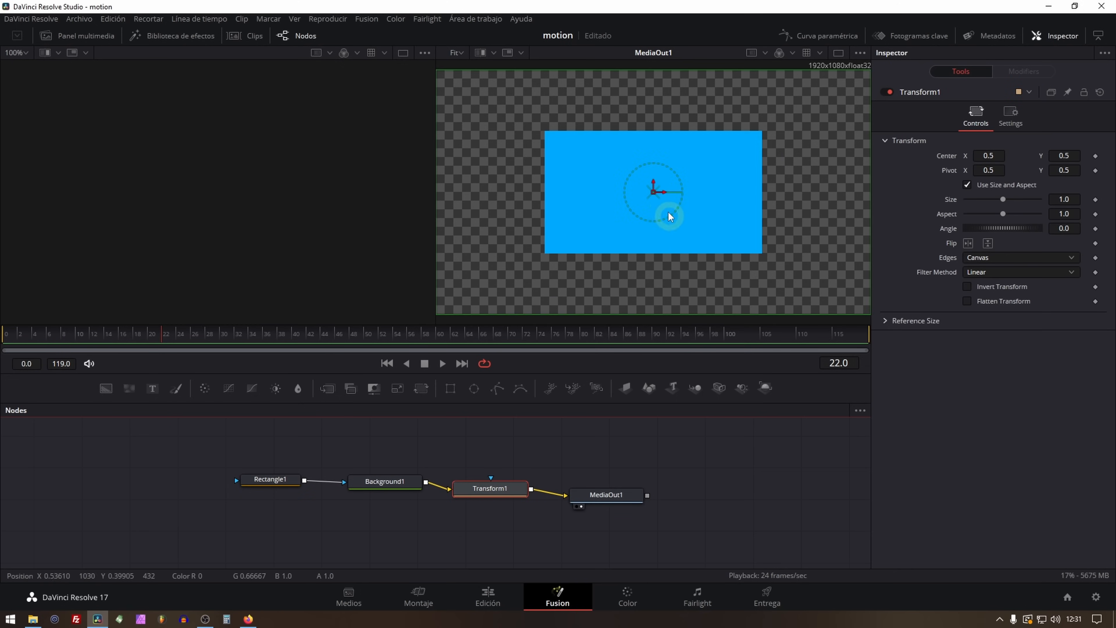
pyautogui.moveTo(976, 173); pyautogui.dragTo(685, 192)
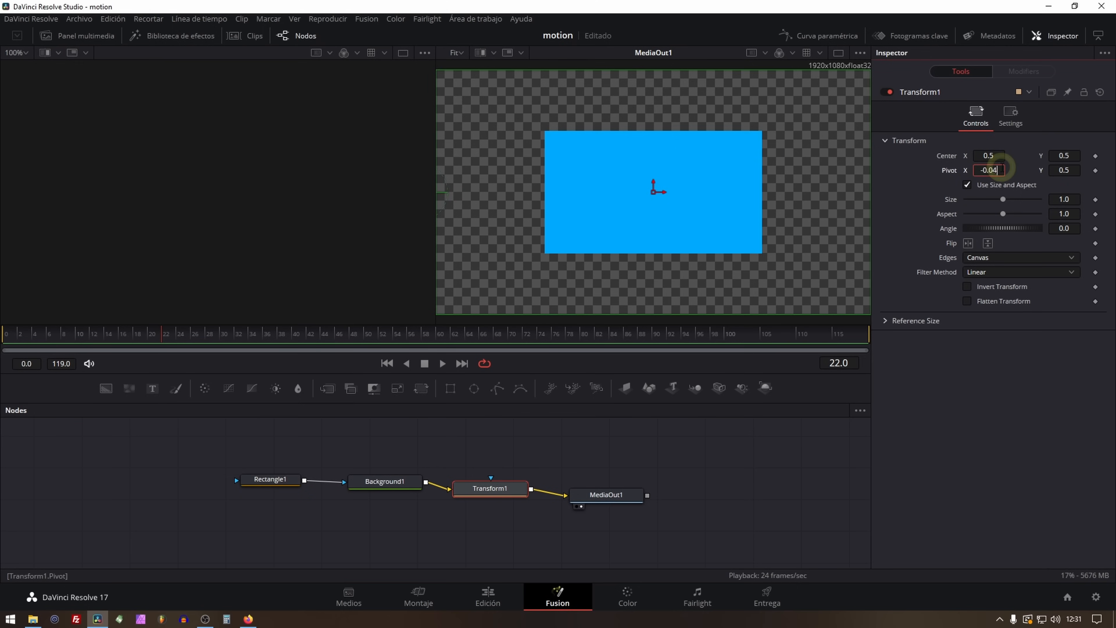
pyautogui.press('Tab')
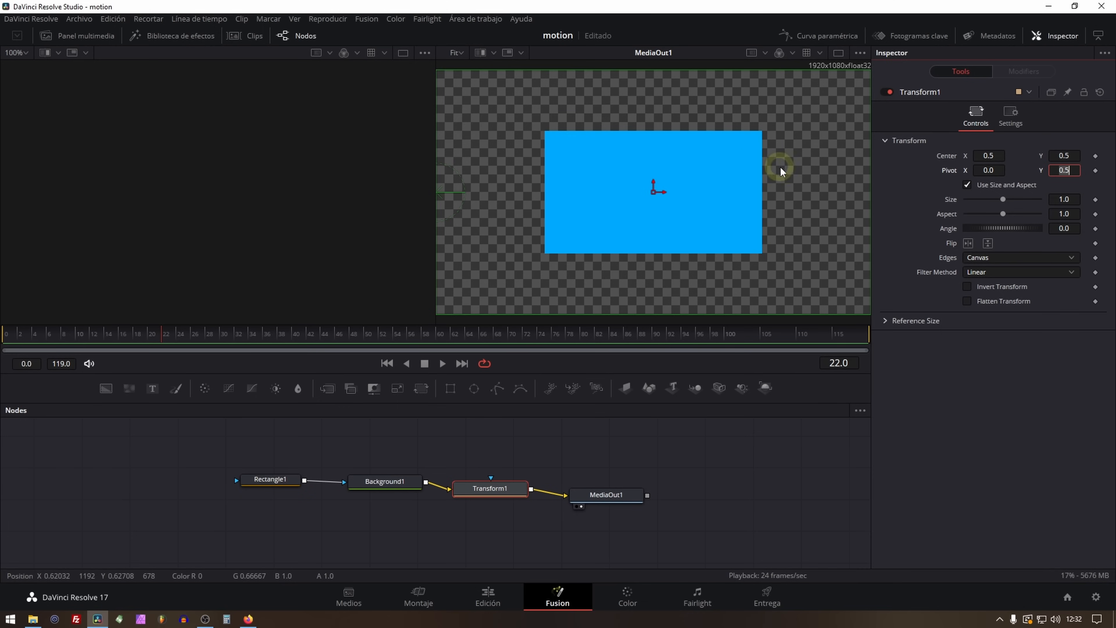
# Set Rectangle1's width to 1.0 so the blue band spans the frame.
pyautogui.click(272, 483)
pyautogui.moveTo(1003, 266); pyautogui.dragTo(1040, 264)
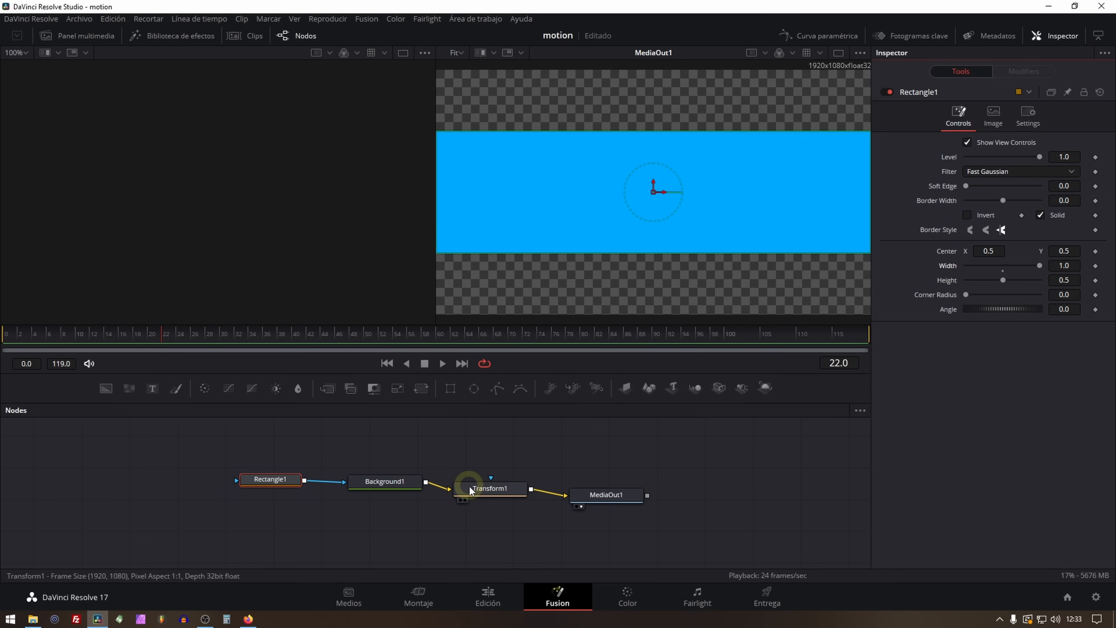
# Turn off Use Size and Aspect on Transform1 and set X Size to 0.5 and Y Size to 0.23.
pyautogui.click(495, 489)
pyautogui.moveTo(654, 192); pyautogui.dragTo(436, 192)
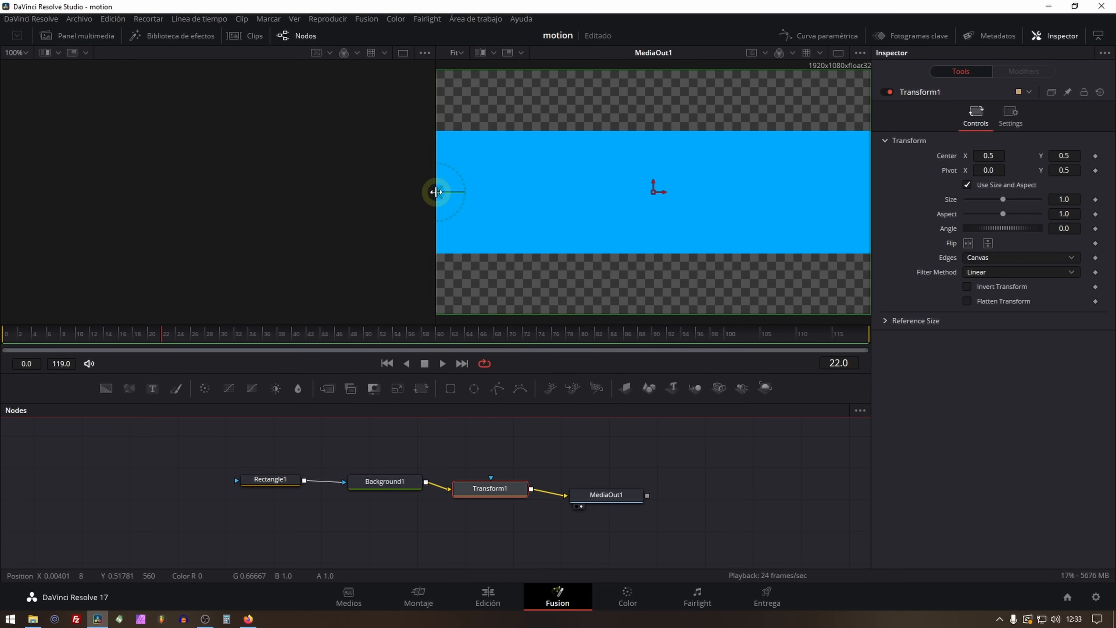
pyautogui.click(967, 184)
pyautogui.moveTo(990, 200)
pyautogui.mouseDown()
pyautogui.moveTo(953, 205)
pyautogui.moveTo(986, 210)
pyautogui.moveTo(937, 215)
pyautogui.moveTo(1005, 214)
pyautogui.moveTo(976, 213)
pyautogui.mouseUp()
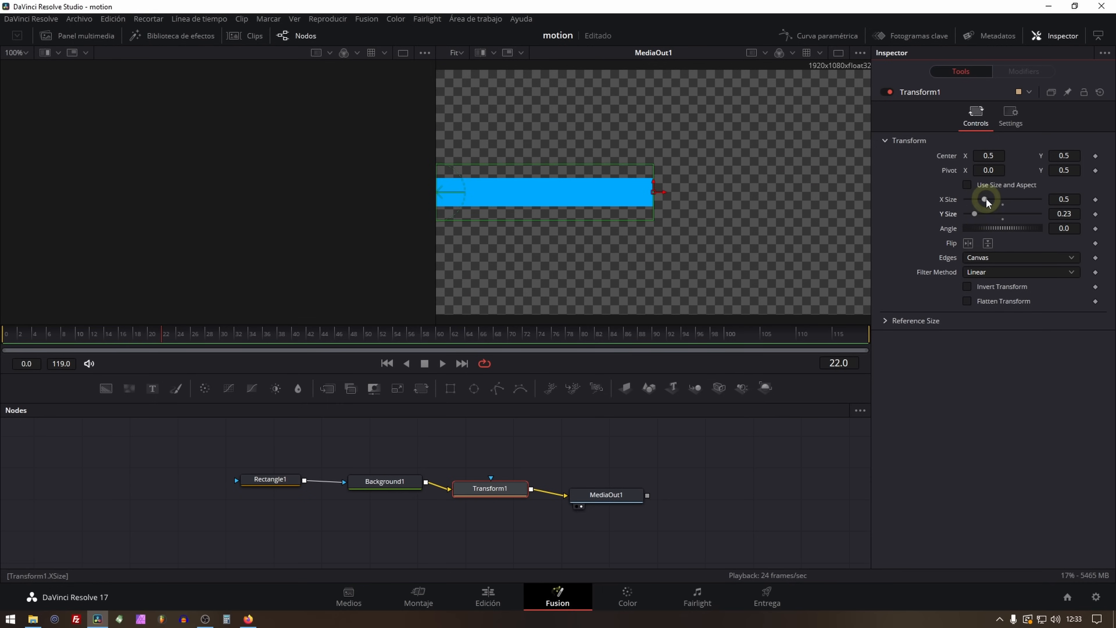
# Keyframe Transform1's X Size at 0.5 on frame 22 and 0.0 on frame 0, then play the animation.
pyautogui.moveTo(984, 201); pyautogui.dragTo(987, 202)
pyautogui.click(1095, 200)
pyautogui.click(386, 364)
pyautogui.moveTo(985, 201); pyautogui.dragTo(959, 200)
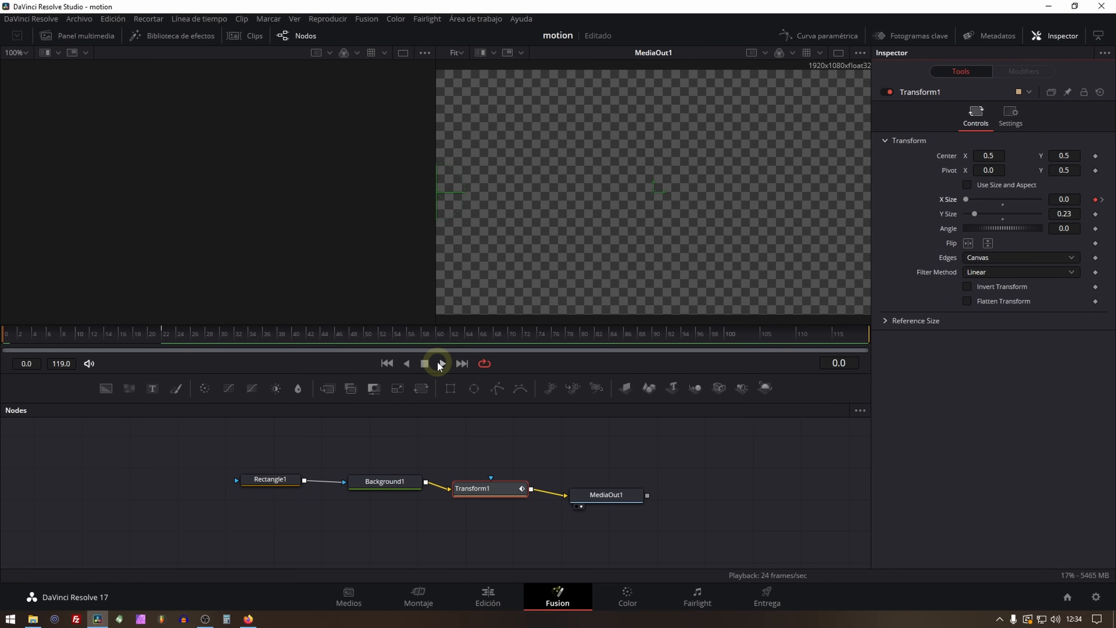
pyautogui.click(441, 364)
pyautogui.click(424, 362)
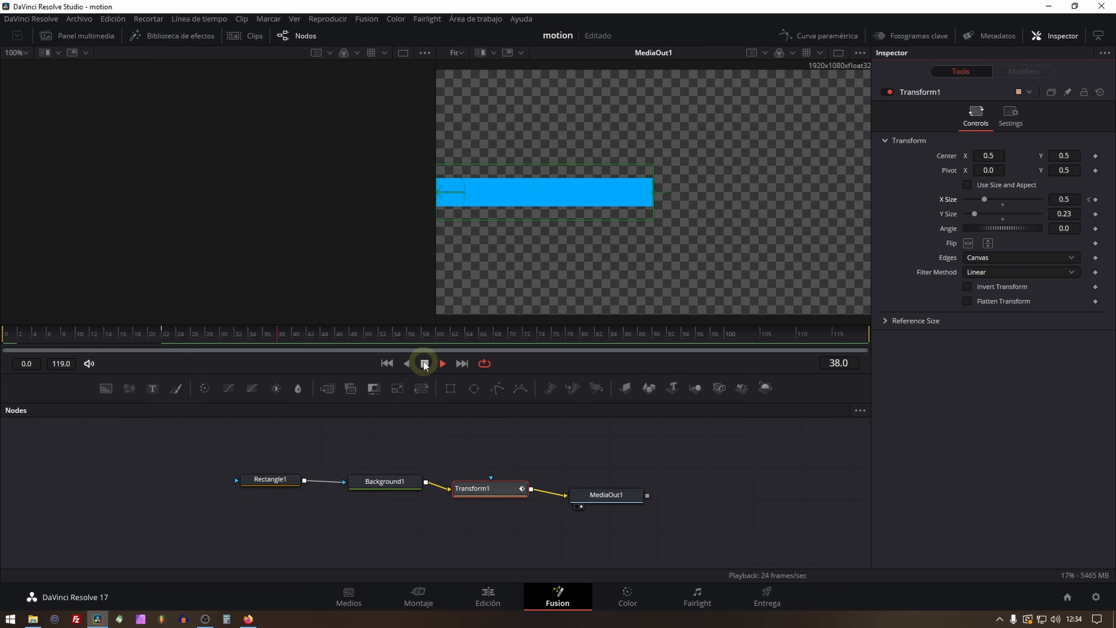
# Move the blue bar down to the lower-third area, with Transform1's center at about X 0.58, Y 0.19, and play the animation.
pyautogui.moveTo(654, 192); pyautogui.dragTo(689, 269)
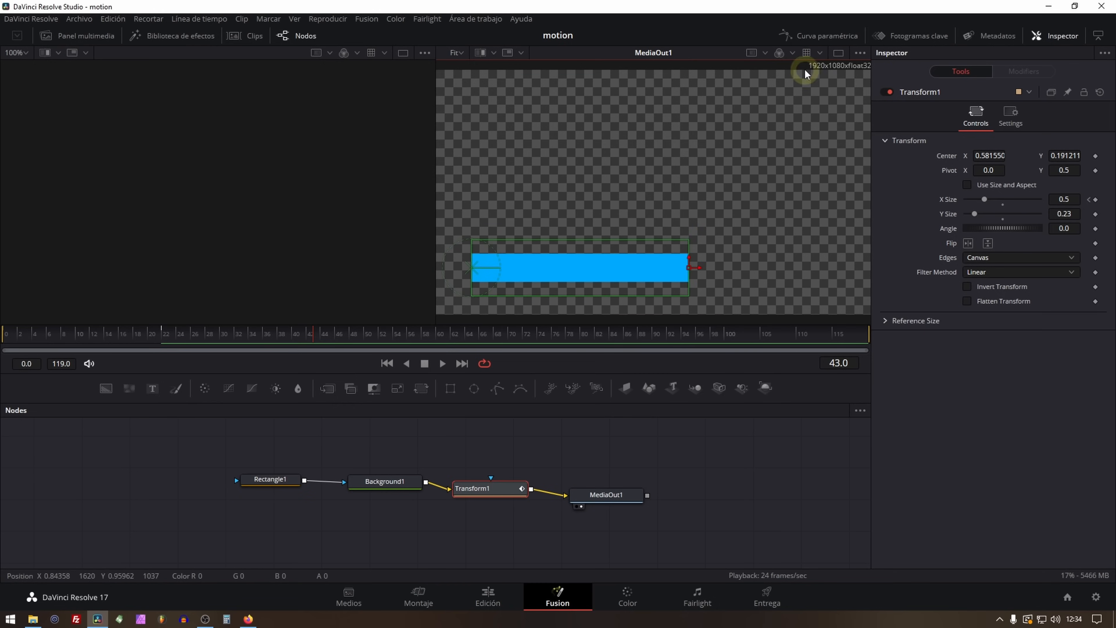
pyautogui.click(386, 363)
pyautogui.press('space')
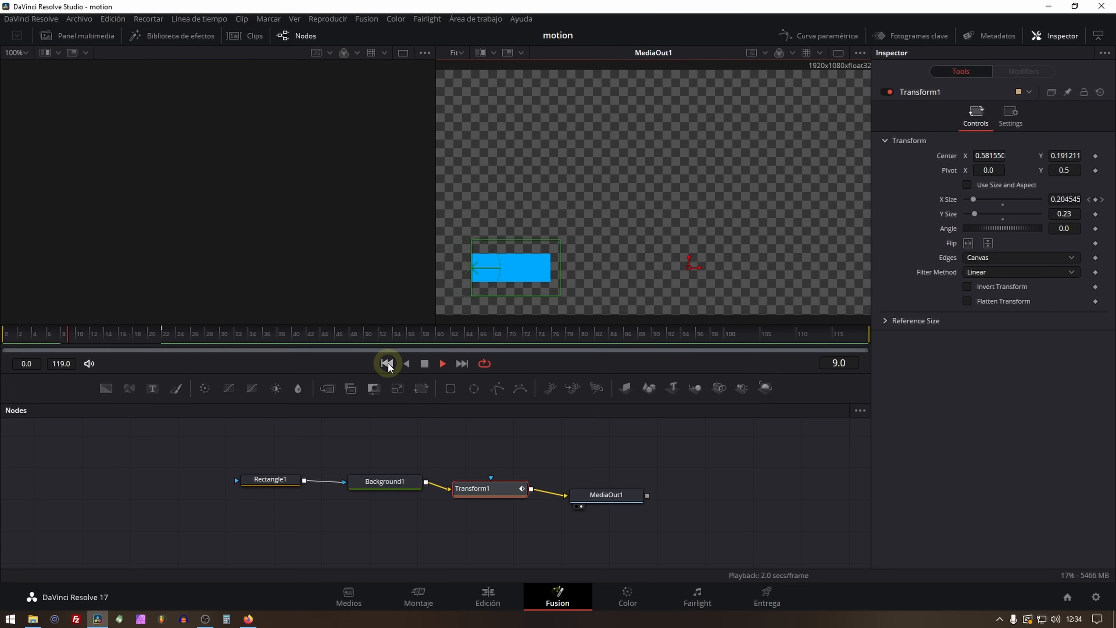
pyautogui.click(424, 363)
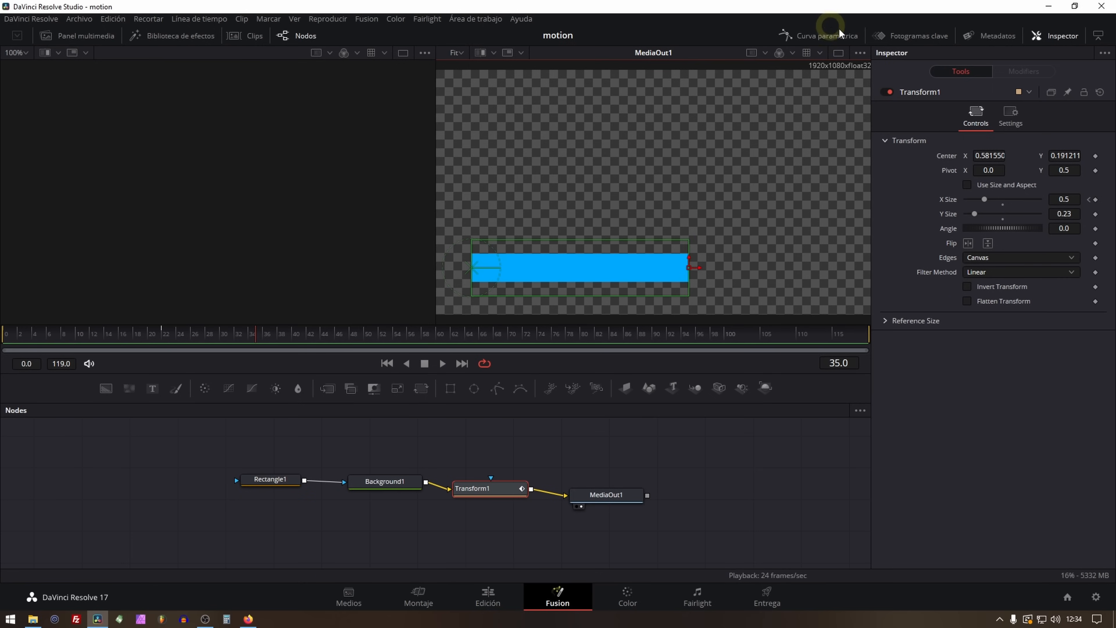
# Show Transform1's X Size keyframes, move the final one earlier to frame 14 and play the faster animation.
pyautogui.click(909, 40)
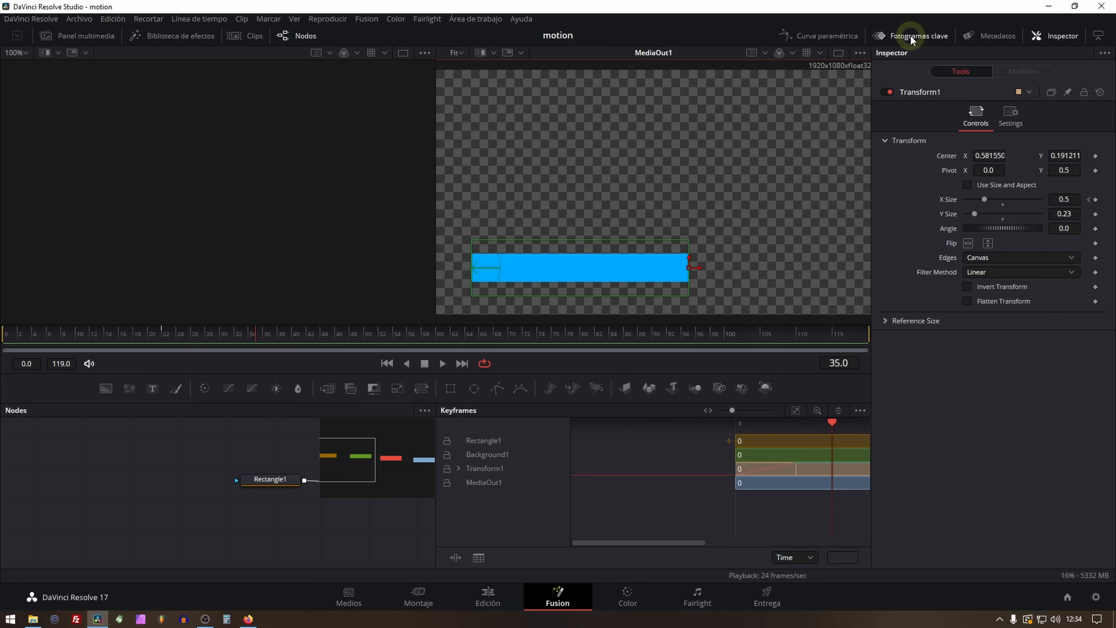
pyautogui.click(458, 468)
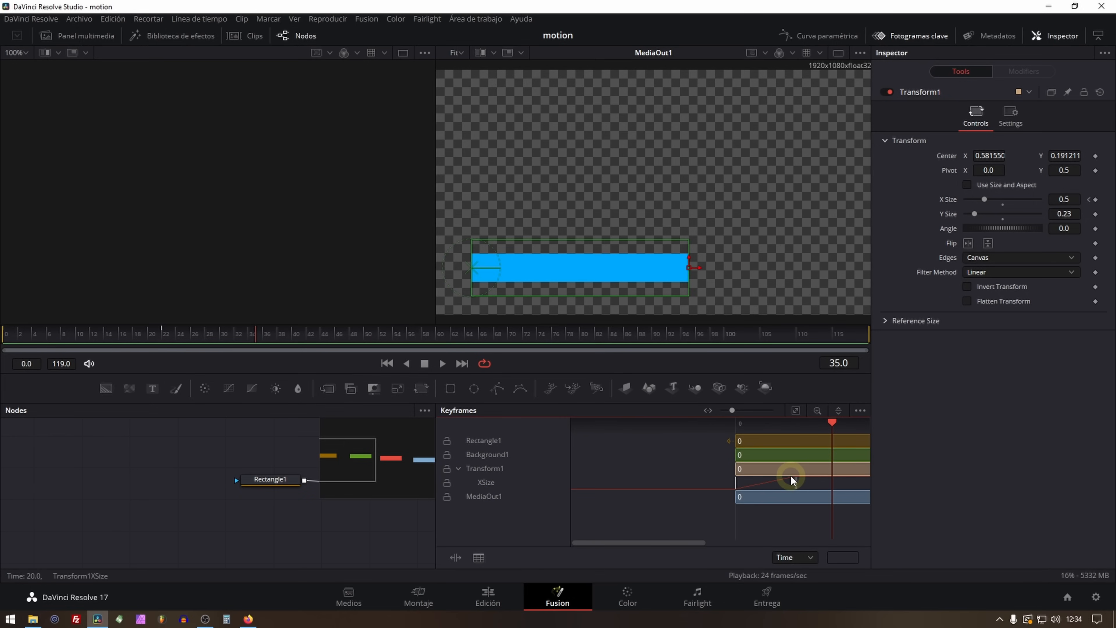
pyautogui.click(796, 483)
pyautogui.moveTo(788, 485); pyautogui.dragTo(774, 486)
pyautogui.click(642, 430)
pyautogui.click(391, 361)
pyautogui.press('space')
pyautogui.press('space')
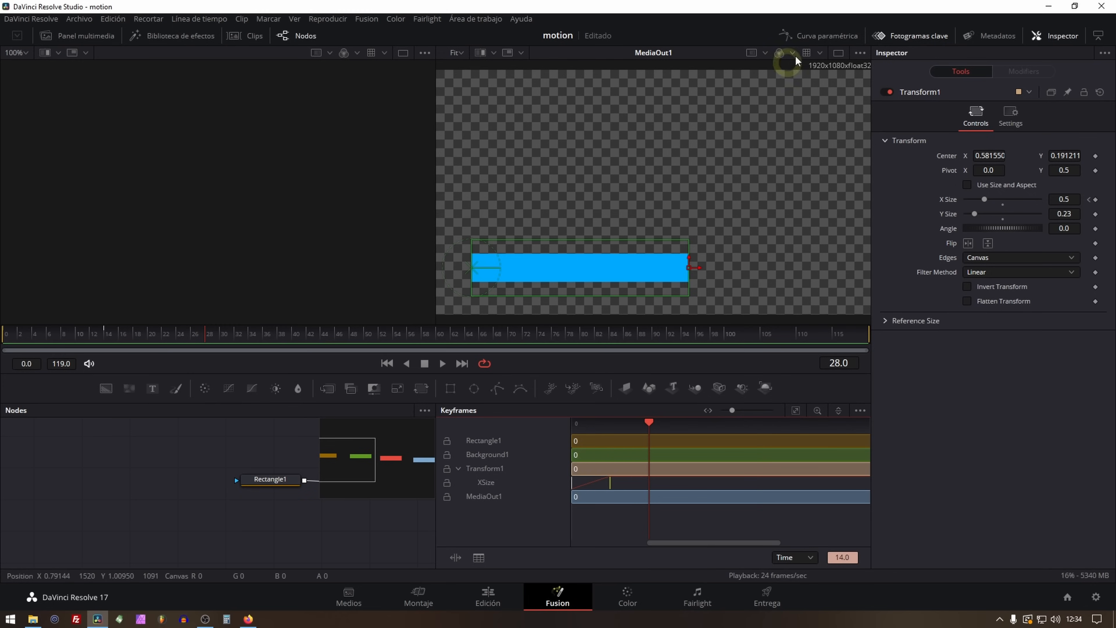
# Show Transform1's X Size curve in the spline editor, smooth all its keyframes and play the result.
pyautogui.click(812, 34)
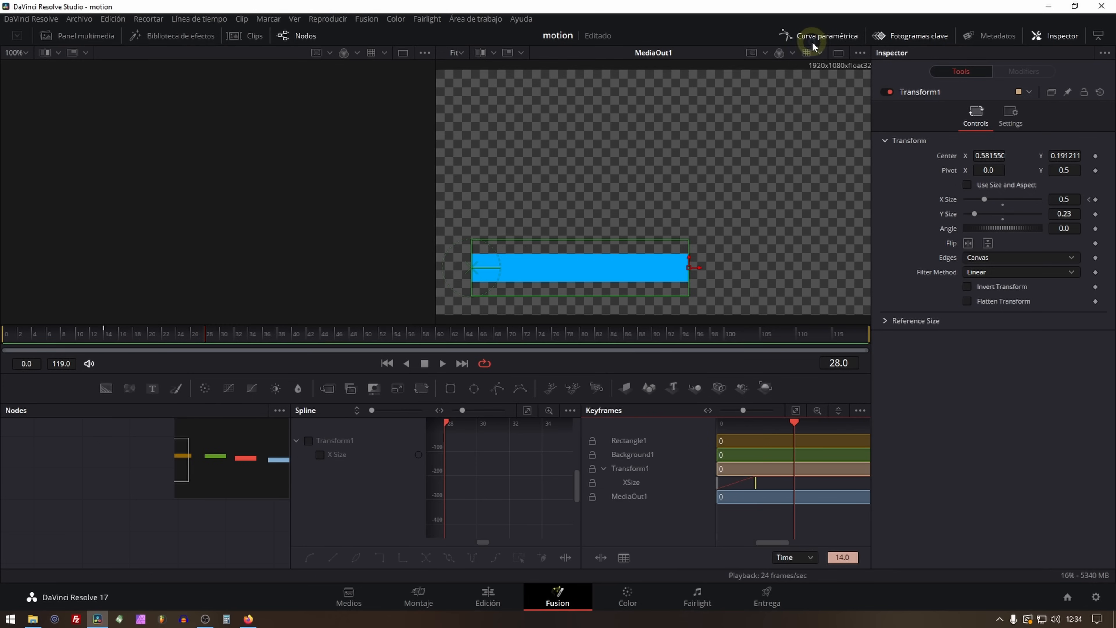
pyautogui.click(895, 29)
pyautogui.click(805, 492)
pyautogui.hotkey('ctrl', 'a')
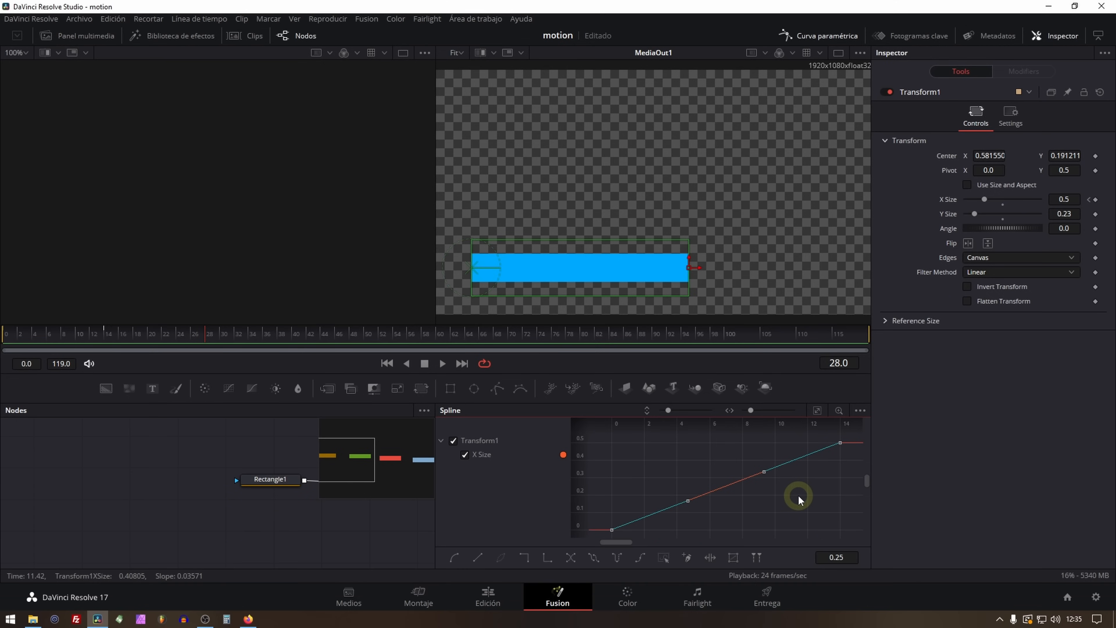
pyautogui.press('s')
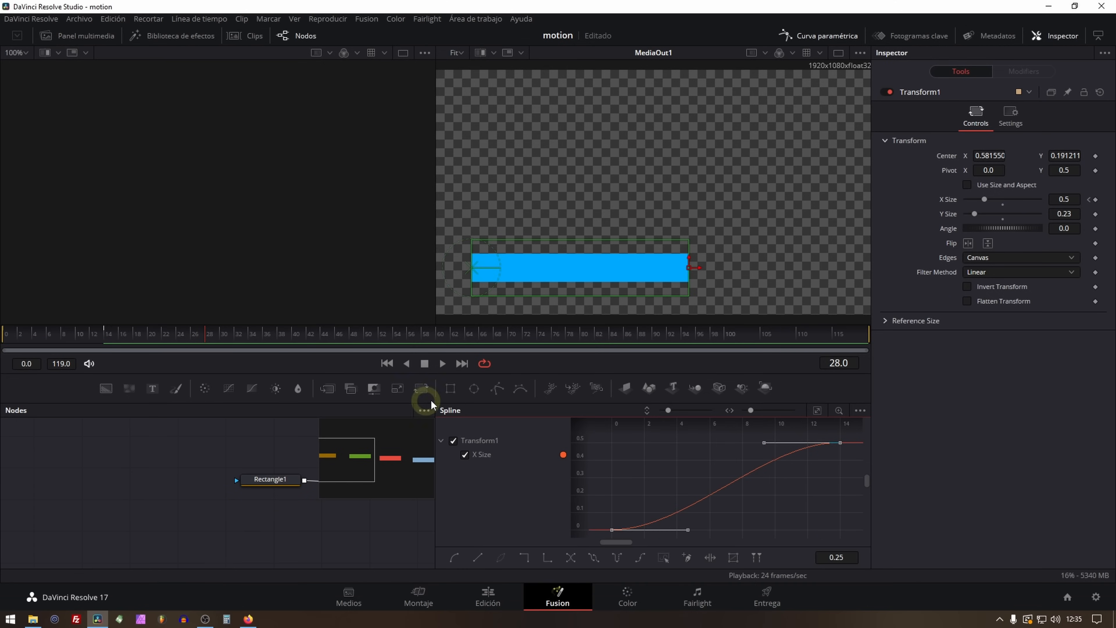
pyautogui.click(386, 363)
pyautogui.press('space')
pyautogui.press('space')
# Pull the final X Size keyframe's curve handle back to about frame 2 for a softer ending and play the result.
pyautogui.moveTo(659, 543); pyautogui.dragTo(578, 546)
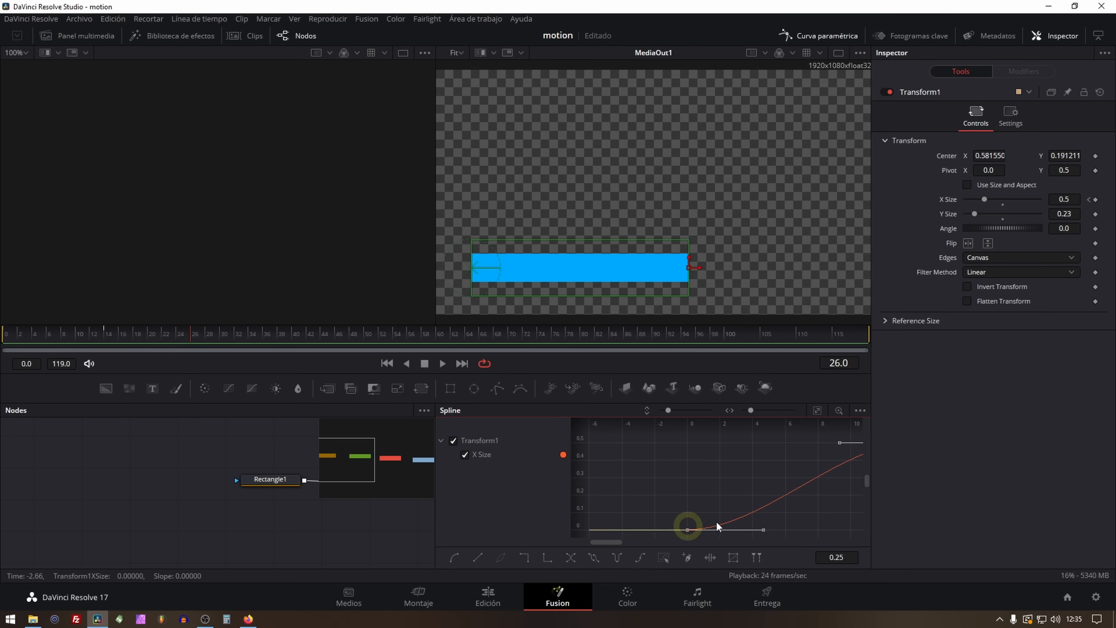
pyautogui.moveTo(759, 449); pyautogui.dragTo(649, 450)
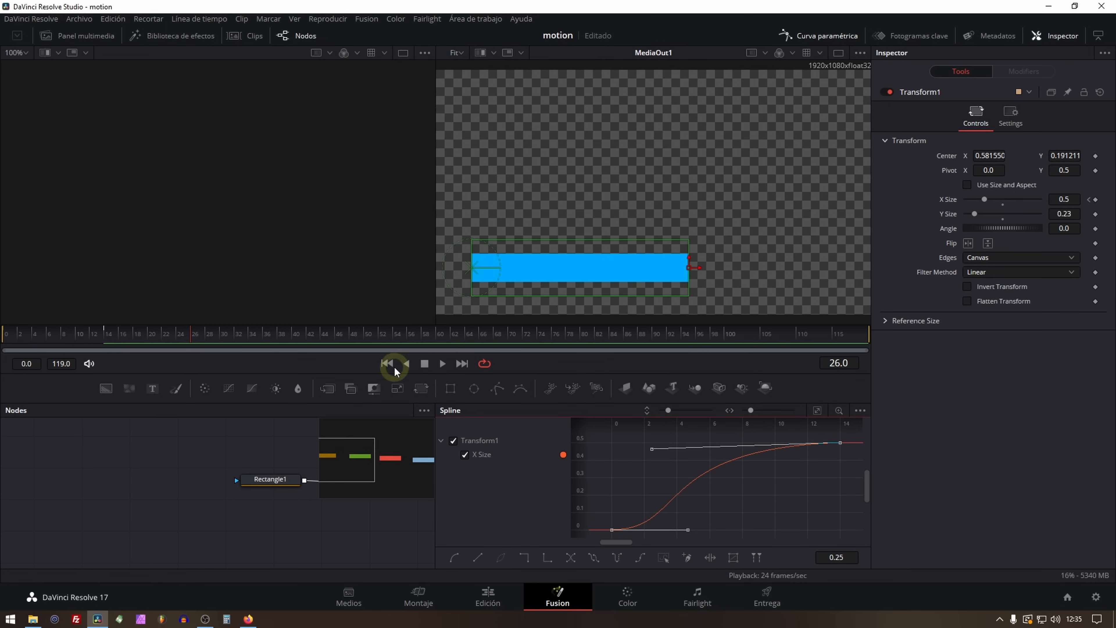
pyautogui.click(387, 363)
pyautogui.press('space')
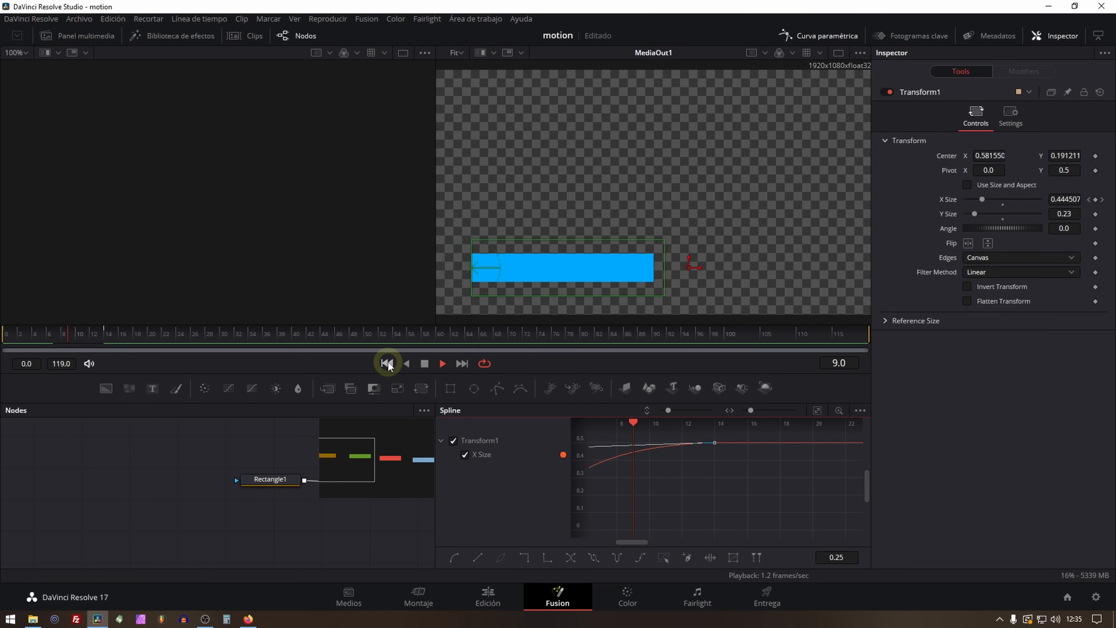
pyautogui.press('space')
# Extend the first X Size keyframe's curve handle to about frame 11 for a slower start and play the result.
pyautogui.moveTo(661, 542); pyautogui.dragTo(559, 546)
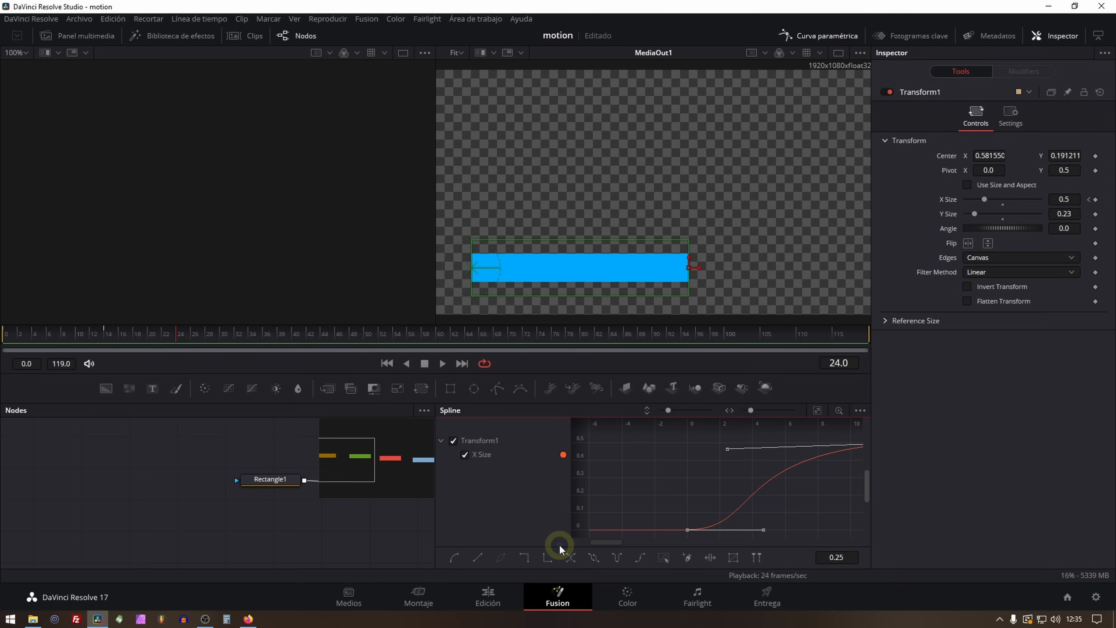
pyautogui.hscroll(3, 740, 511)
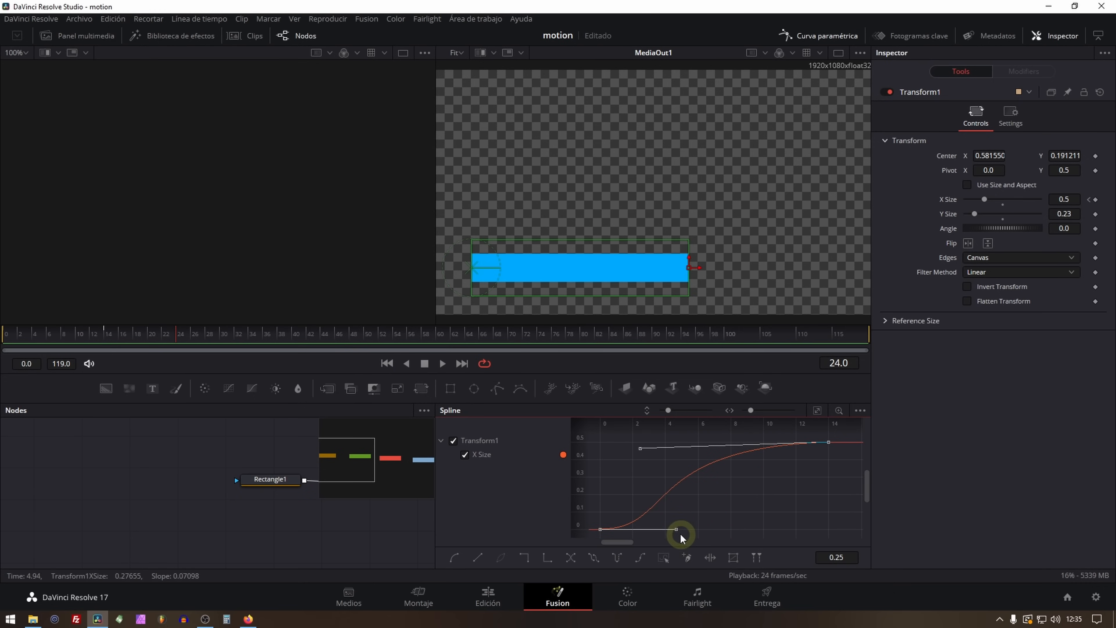
pyautogui.moveTo(676, 529); pyautogui.dragTo(792, 519)
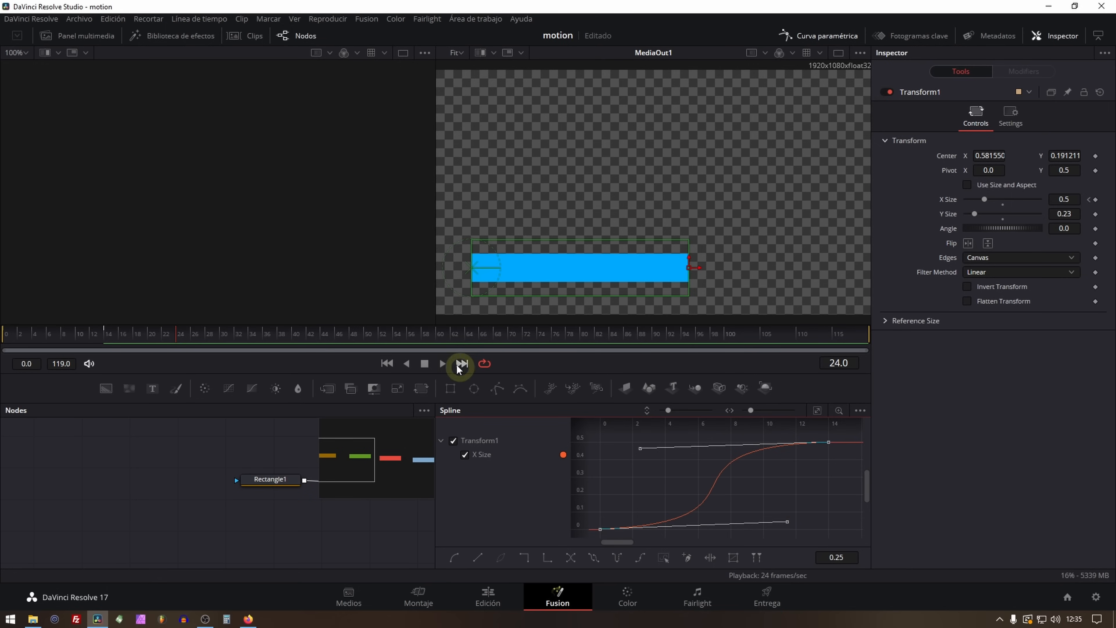
pyautogui.click(390, 362)
pyautogui.press('space')
pyautogui.press('space')
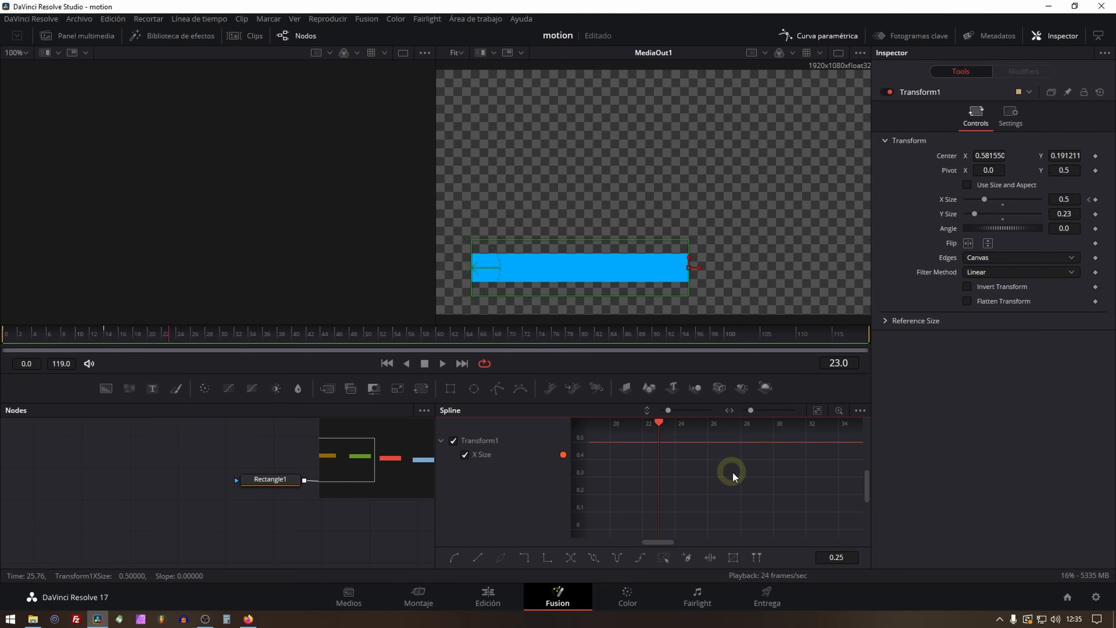
# Switch from the curve to the keyframes view, move the final X Size keyframe to frame 10, play the animation and close the view.
pyautogui.moveTo(660, 543); pyautogui.dragTo(614, 543)
pyautogui.moveTo(742, 492); pyautogui.dragTo(672, 487)
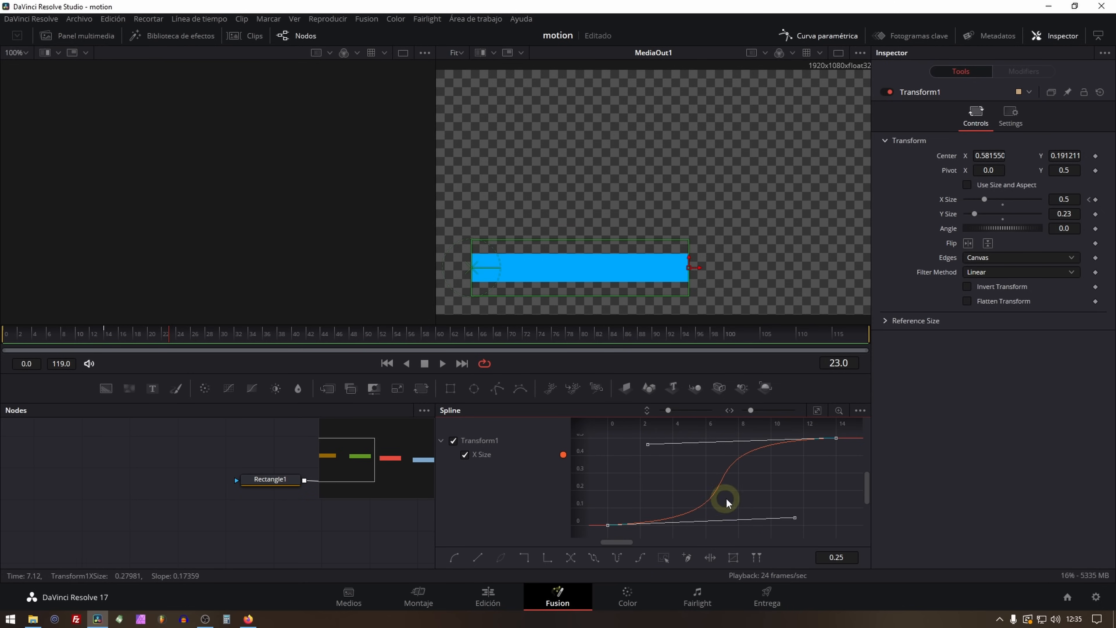
pyautogui.click(830, 37)
pyautogui.click(892, 36)
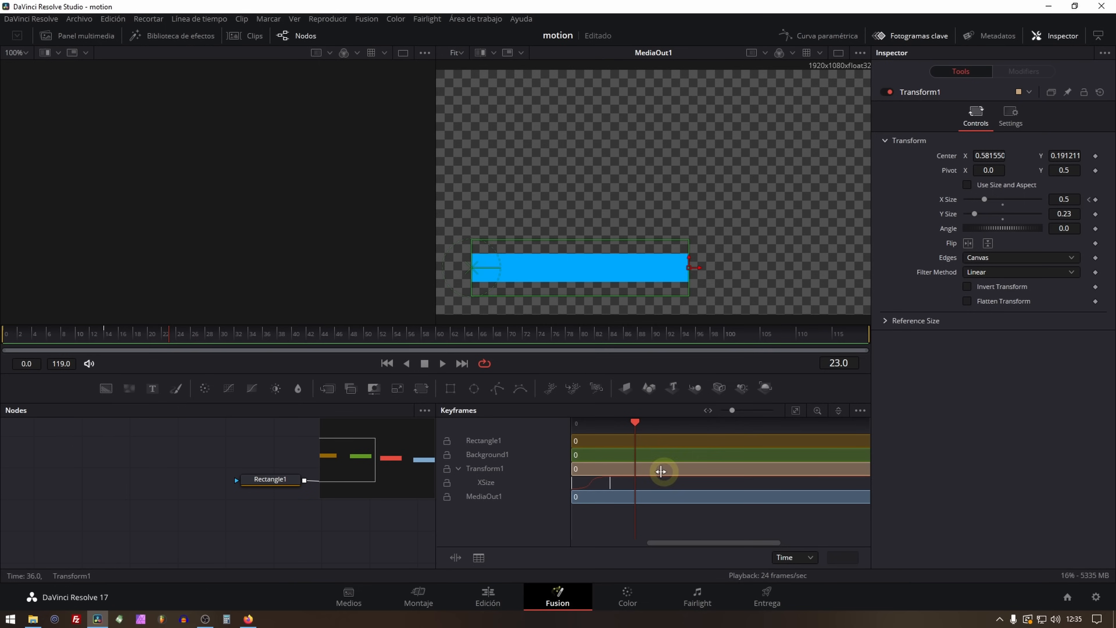
pyautogui.click(607, 486)
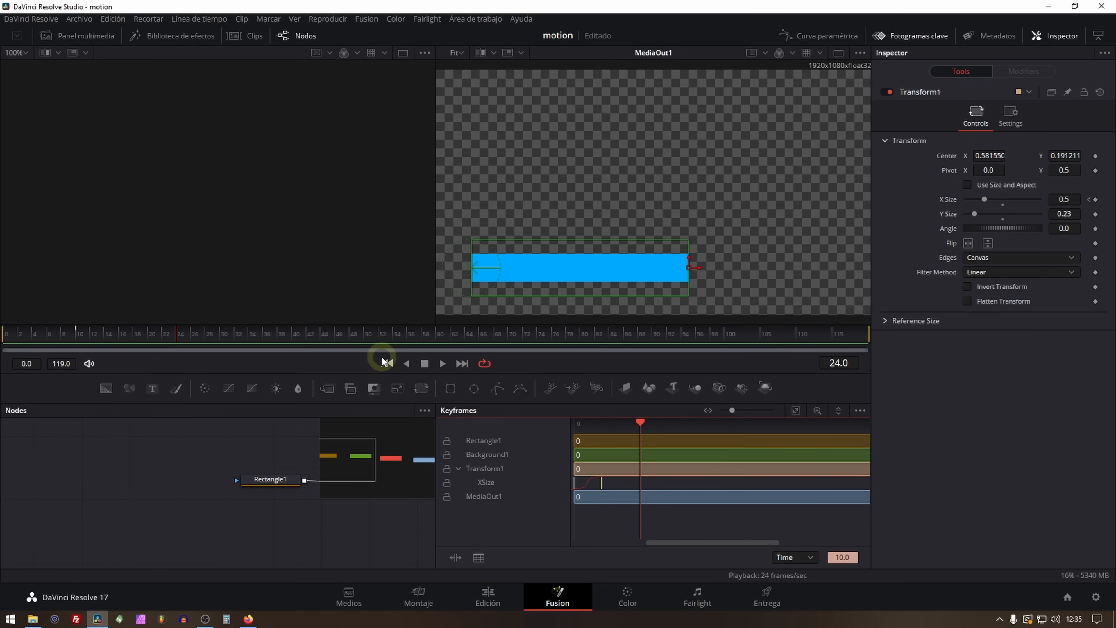
pyautogui.click(386, 363)
pyautogui.press('space')
pyautogui.click(390, 363)
pyautogui.press('space')
pyautogui.press('space')
pyautogui.click(937, 37)
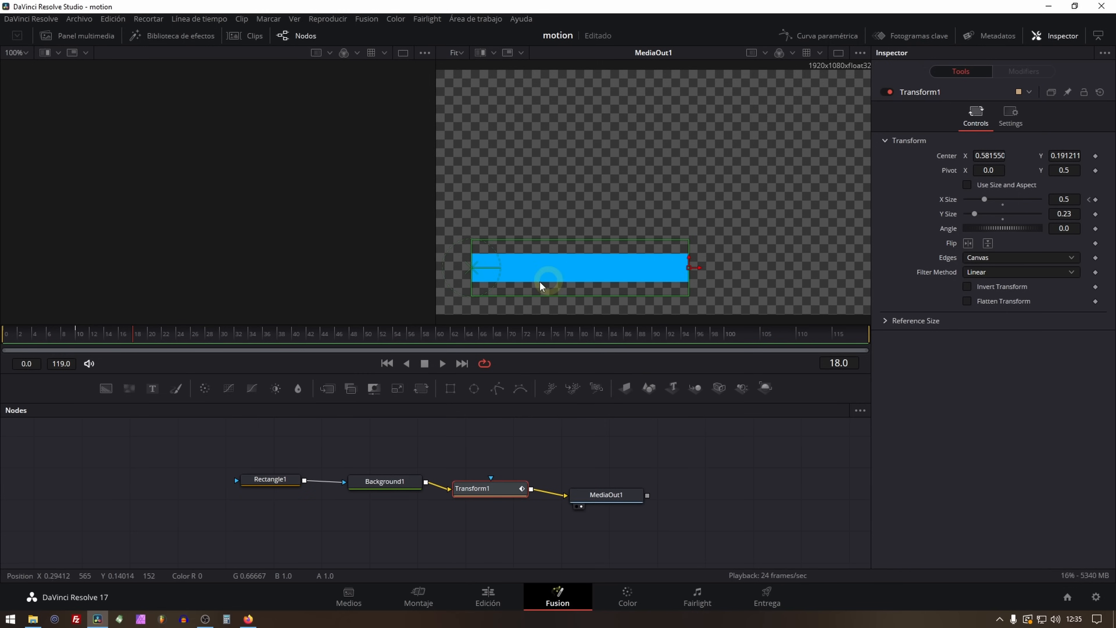
# Duplicate the Rectangle1, Background1 and Transform1 nodes and place the copied chain above the original one.
pyautogui.moveTo(232, 451); pyautogui.dragTo(530, 523)
pyautogui.click(489, 491)
pyautogui.click(515, 264)
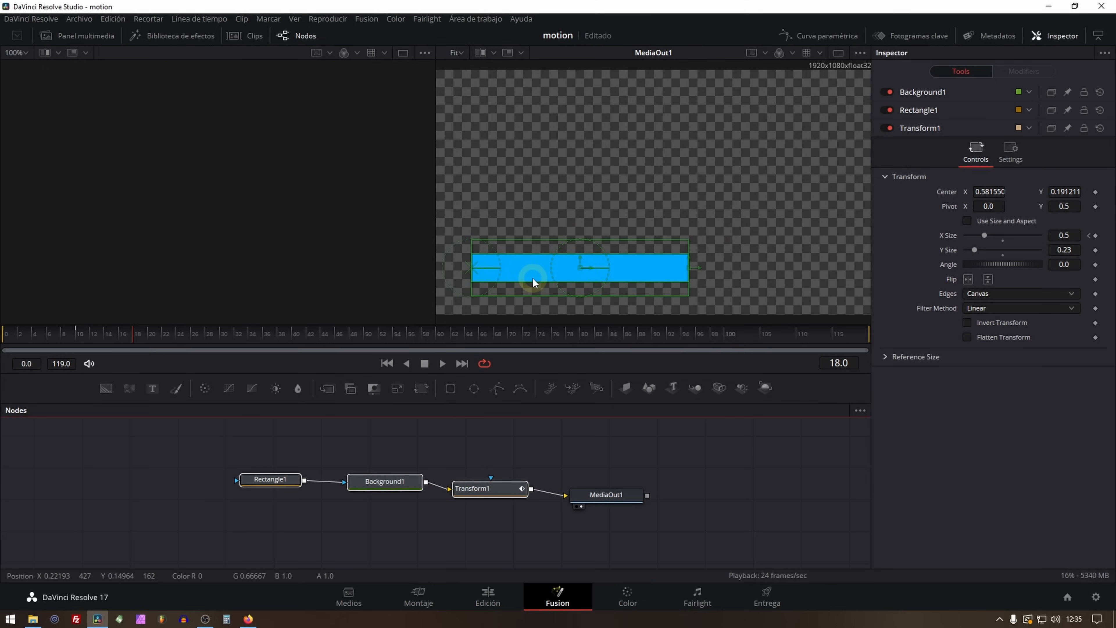
pyautogui.hotkey('ctrl', 'c')
pyautogui.hotkey('ctrl', 'v')
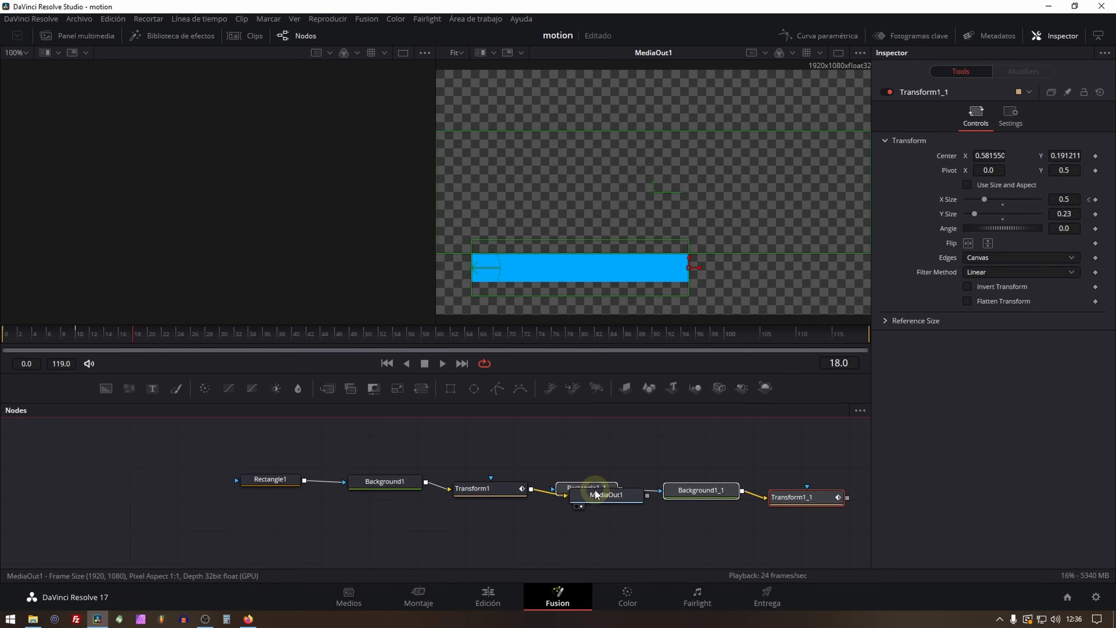
pyautogui.moveTo(572, 486); pyautogui.dragTo(514, 452)
# Set Background1_1's color to dark red (#aa0000).
pyautogui.click(364, 443)
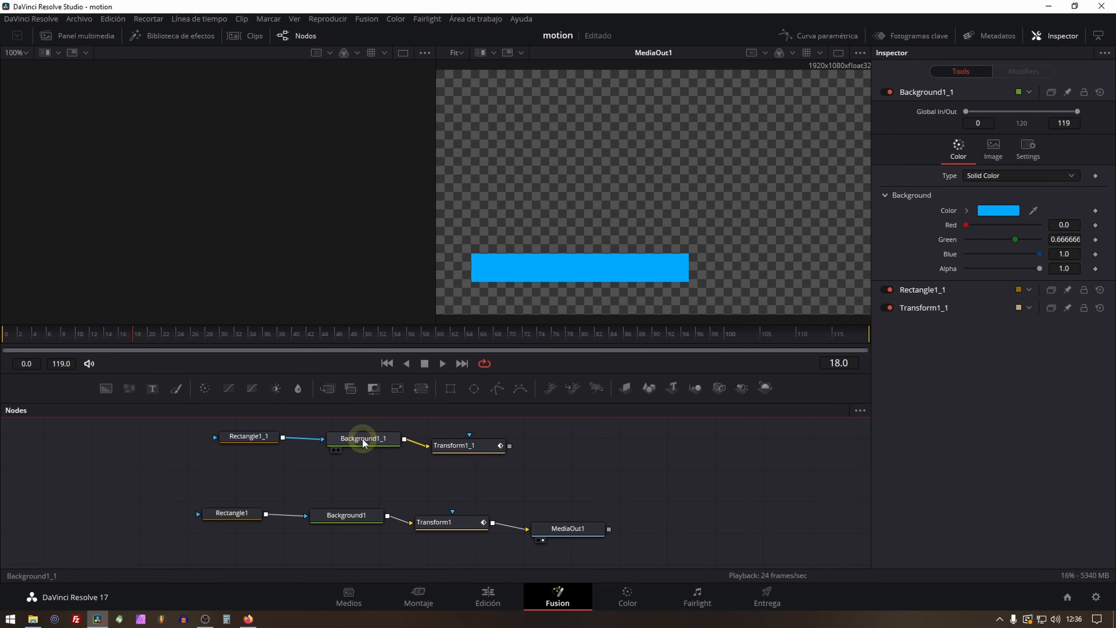
pyautogui.click(1004, 220)
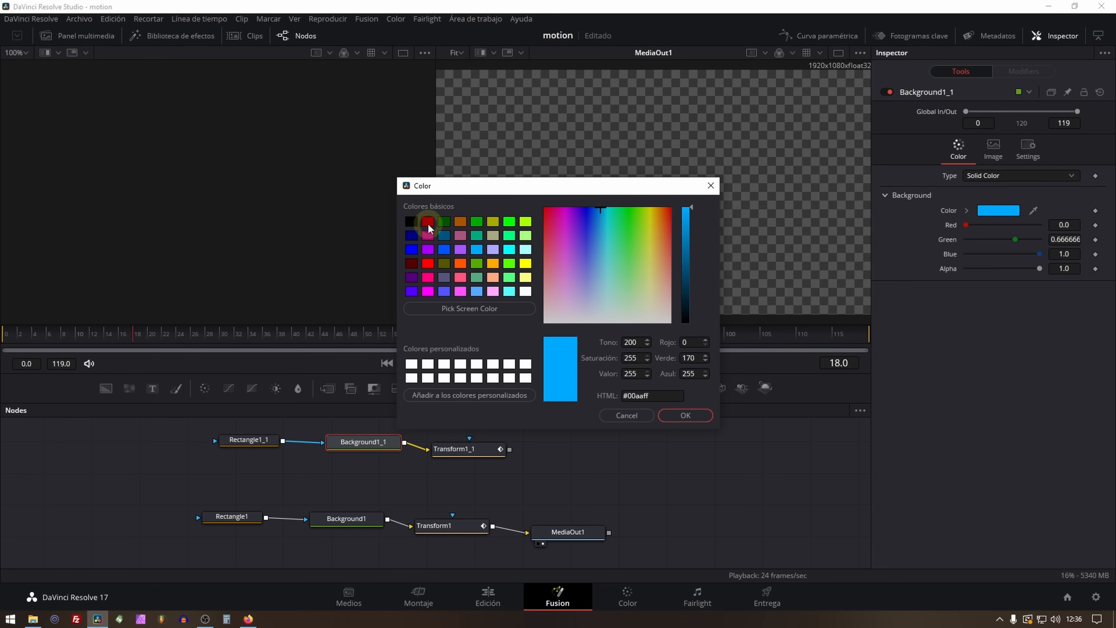
pyautogui.click(428, 222)
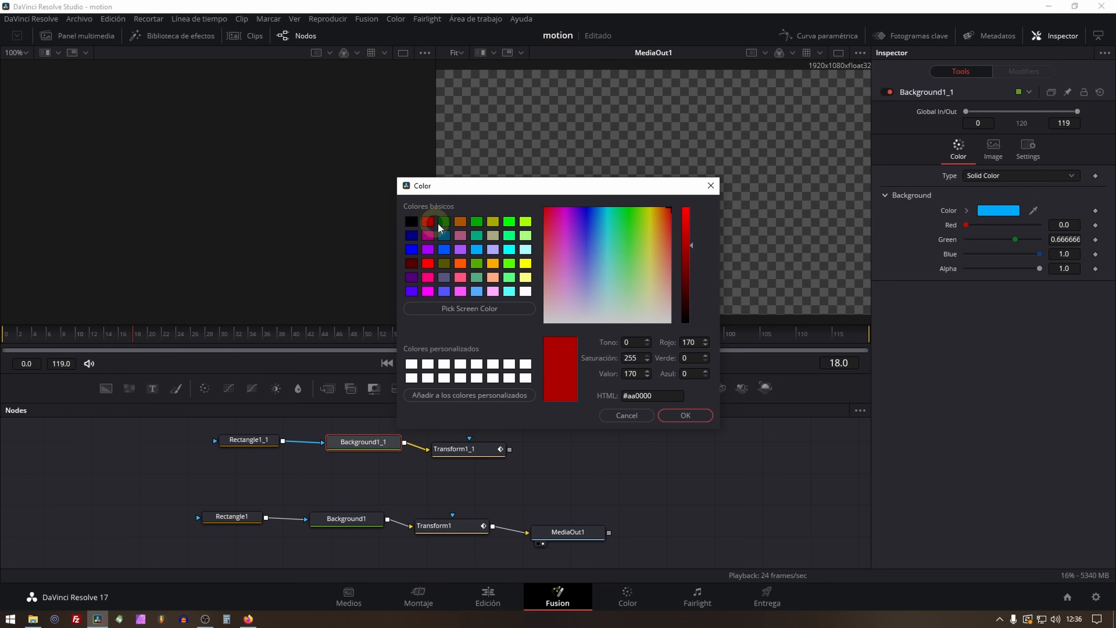
pyautogui.click(685, 416)
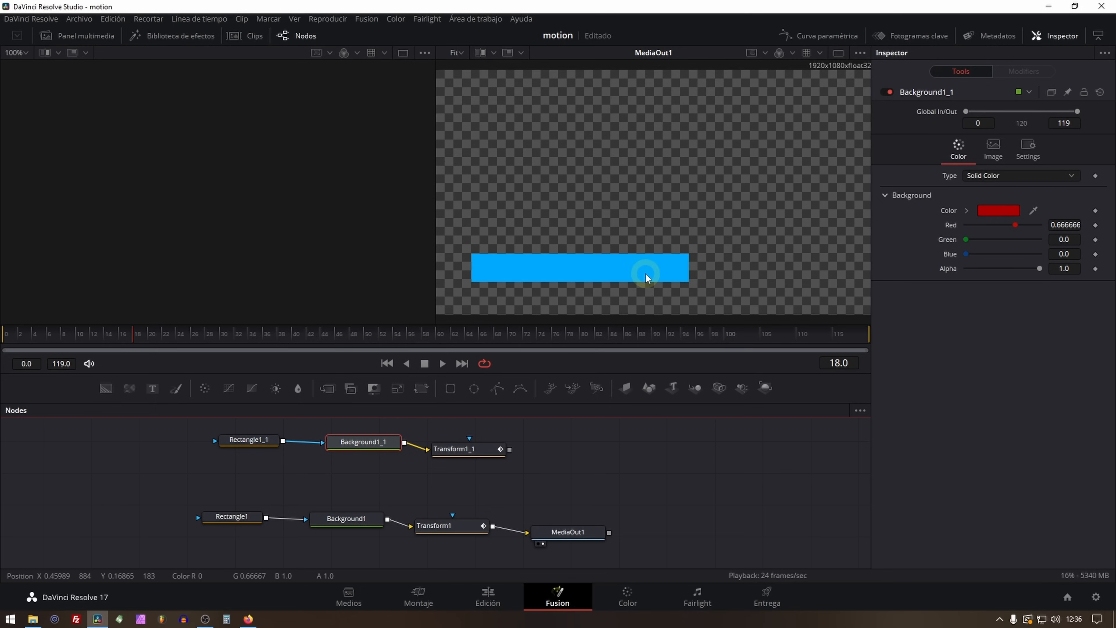
# Merge the red bar's Transform1_1 output over Transform1's output and move the playhead to frame 6.
pyautogui.moveTo(510, 450)
pyautogui.mouseDown()
pyautogui.moveTo(507, 517)
pyautogui.moveTo(496, 527)
pyautogui.moveTo(513, 462)
pyautogui.mouseUp()
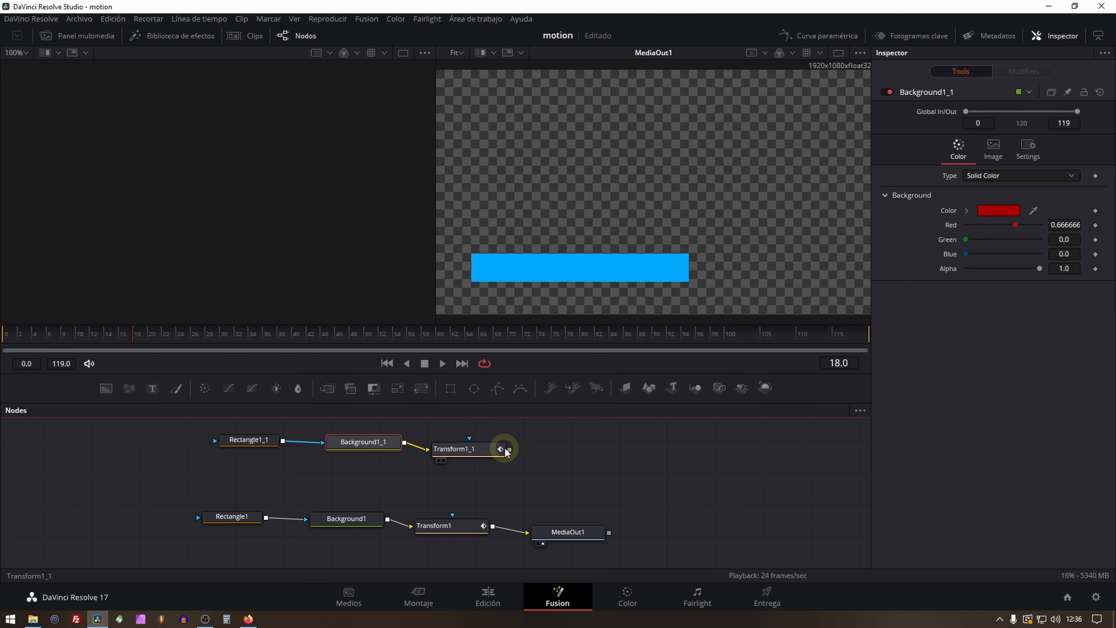
pyautogui.moveTo(509, 451); pyautogui.dragTo(495, 525)
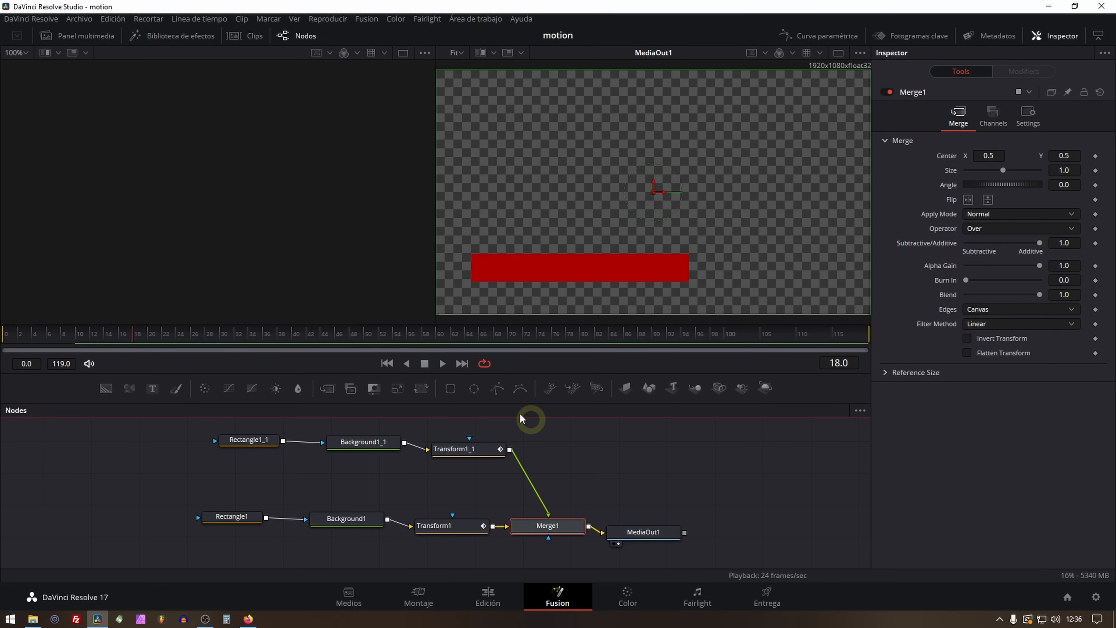
pyautogui.moveTo(56, 337)
pyautogui.mouseDown()
pyautogui.moveTo(19, 336)
pyautogui.moveTo(44, 338)
pyautogui.mouseUp()
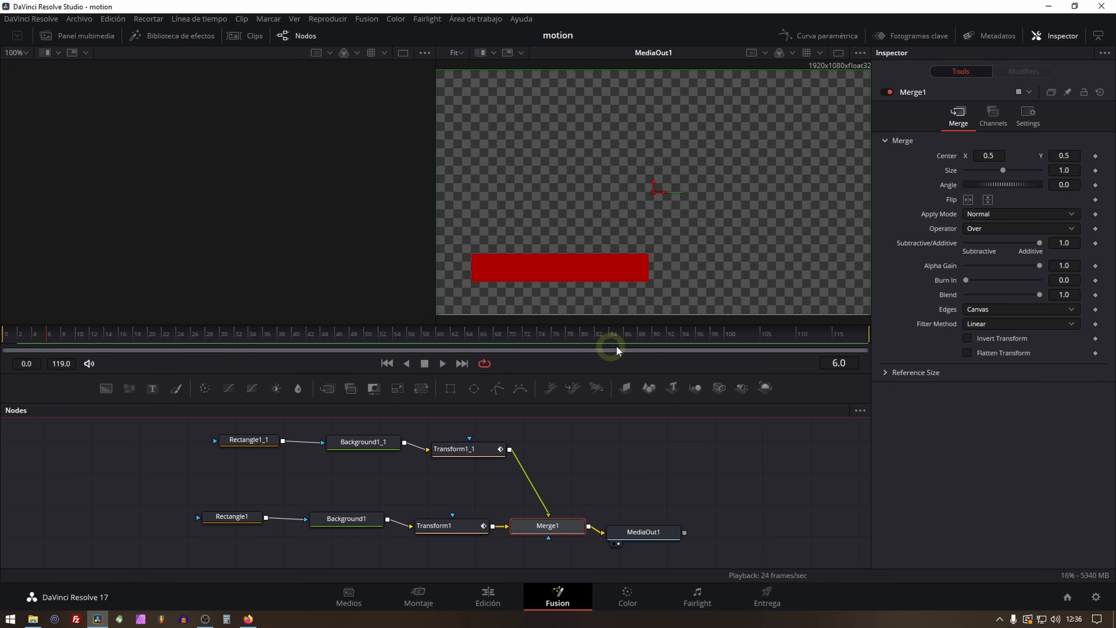
# Show the keyframes view, delay Transform1_1's X Size keyframes by two frames so the last is at frame 12, and play the animation.
pyautogui.click(925, 41)
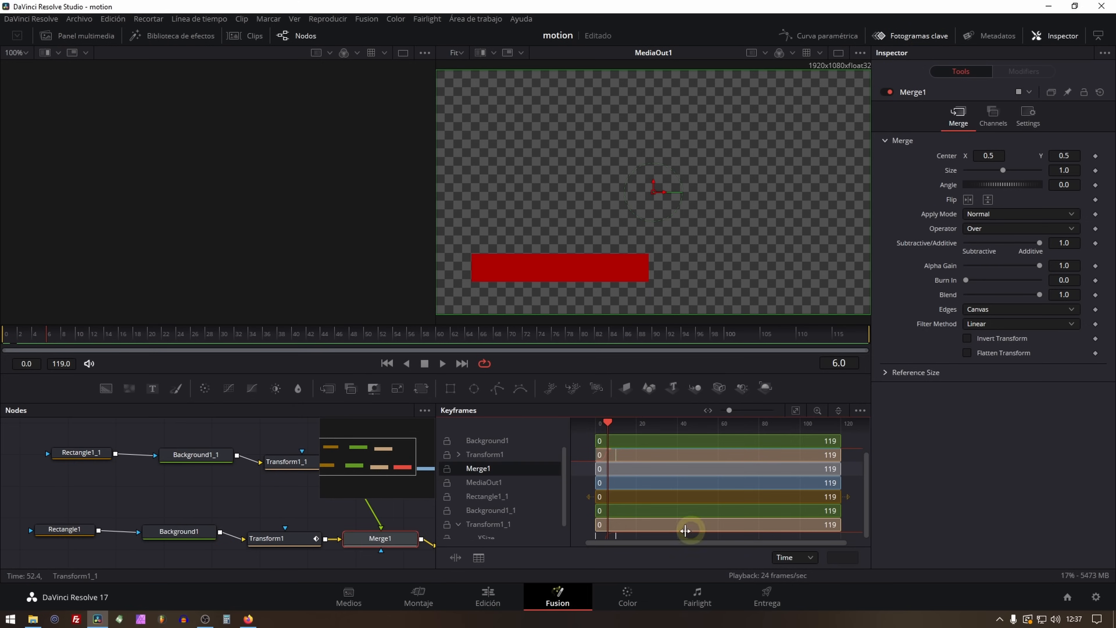
pyautogui.click(614, 537)
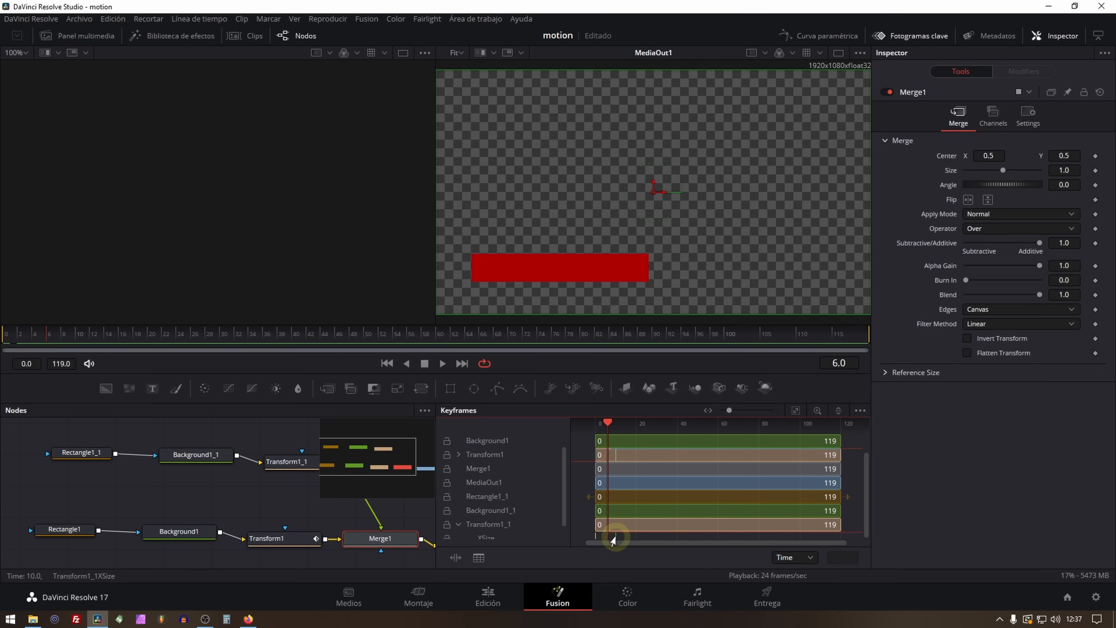
pyautogui.moveTo(616, 537); pyautogui.dragTo(620, 537)
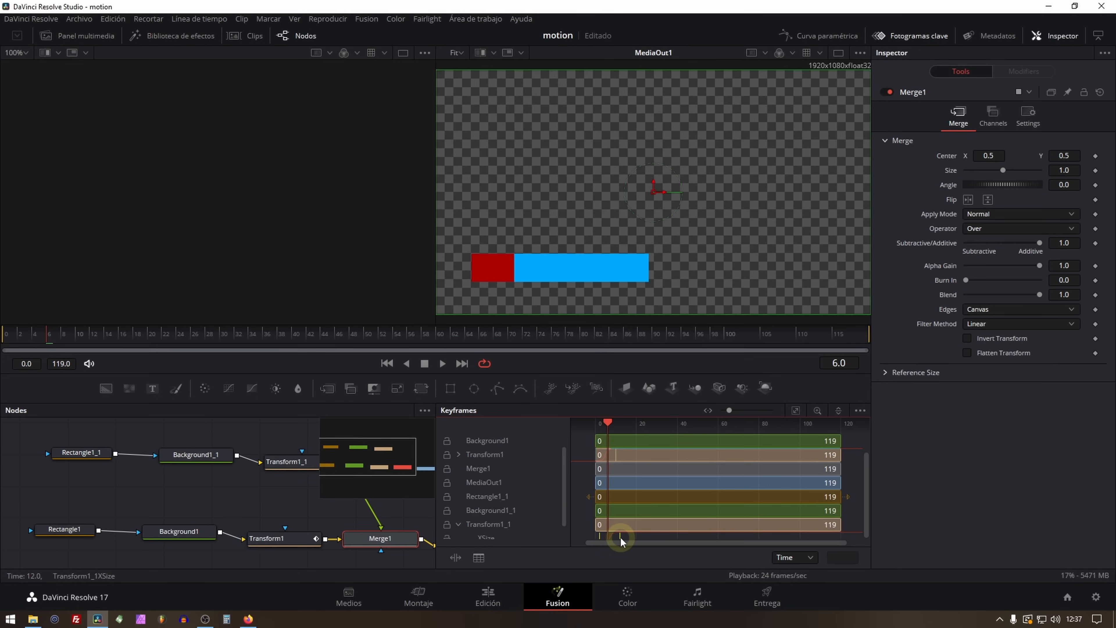
pyautogui.click(387, 363)
pyautogui.click(387, 365)
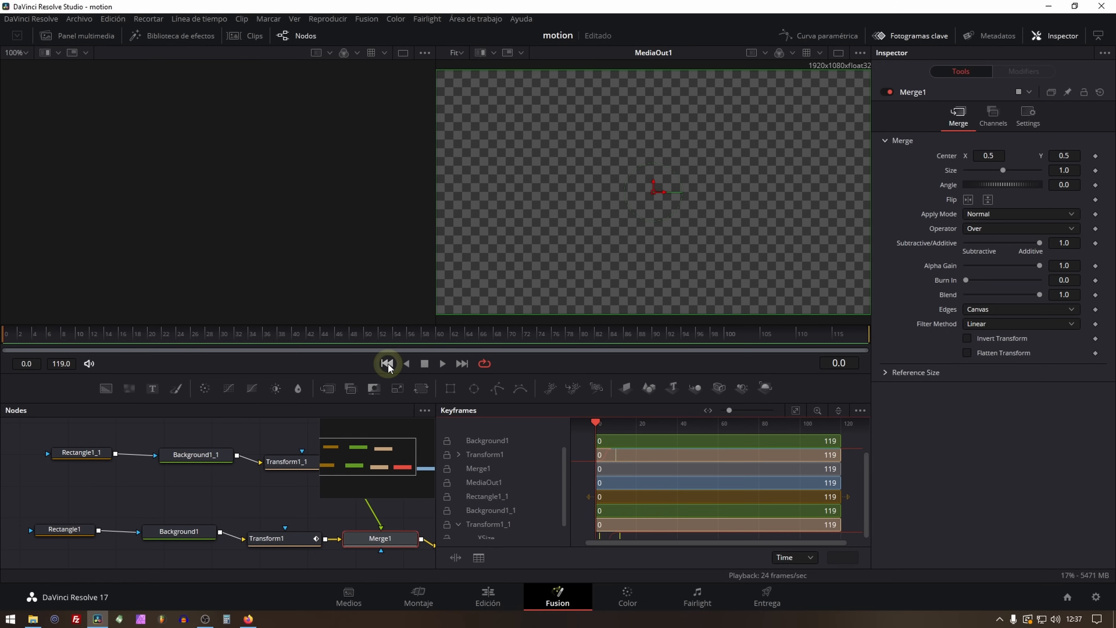
pyautogui.click(388, 366)
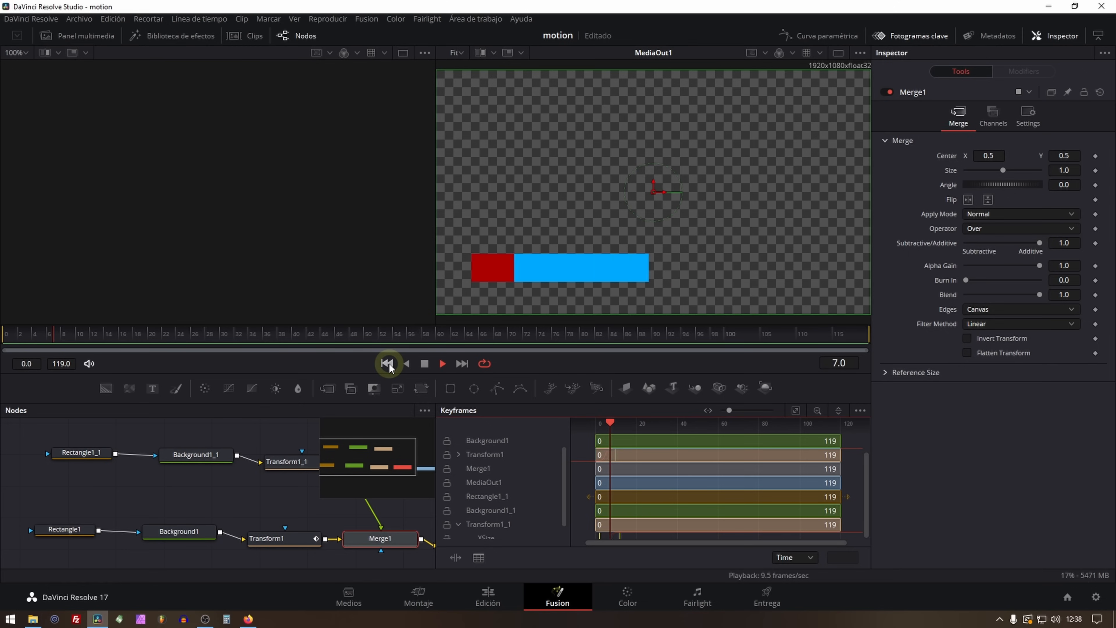
pyautogui.click(388, 364)
pyautogui.click(388, 365)
pyautogui.click(520, 287)
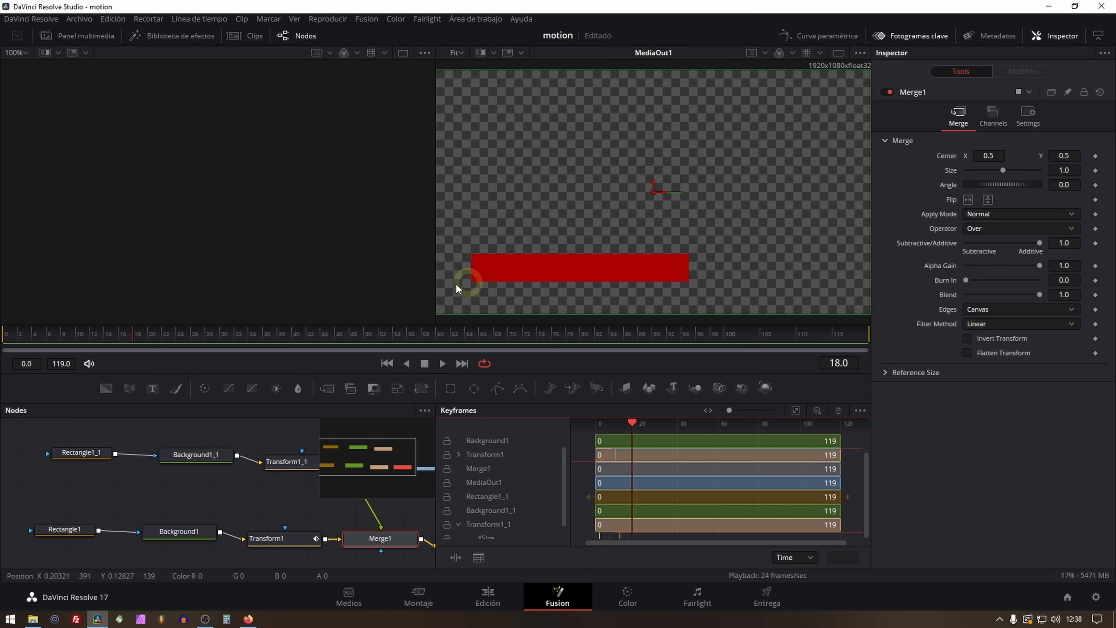
# Duplicate the Rectangle1_1, Background1_1 and Transform1_1 nodes, place the copies above the originals and merge them over the red bar.
pyautogui.moveTo(224, 492); pyautogui.dragTo(180, 522)
pyautogui.moveTo(266, 527); pyautogui.dragTo(275, 510)
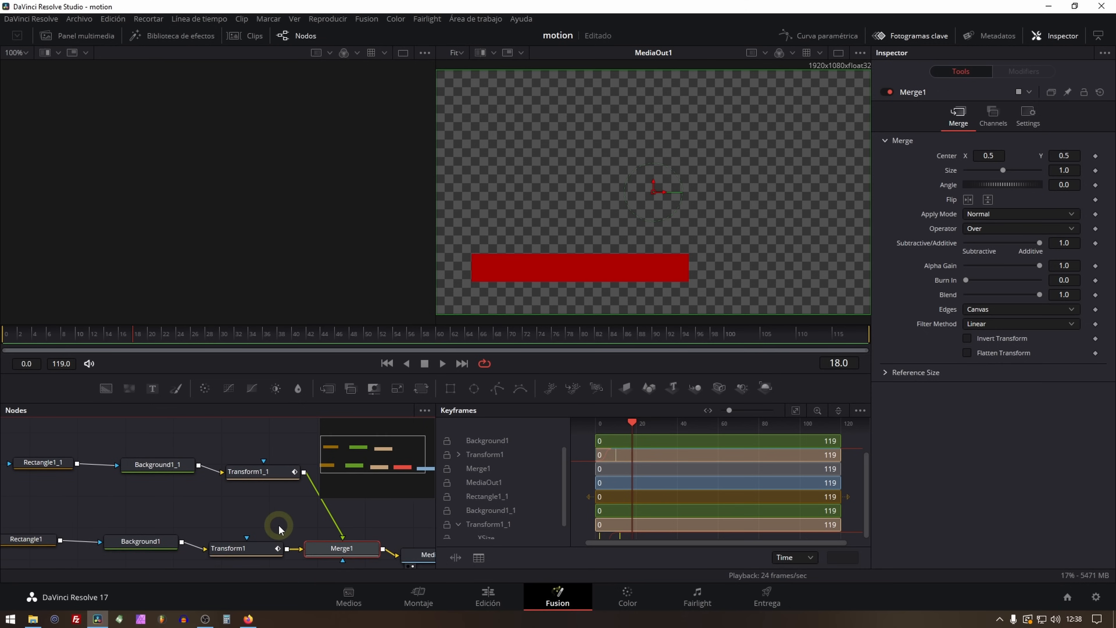
pyautogui.scroll(-2, 279, 523)
pyautogui.moveTo(92, 445); pyautogui.dragTo(285, 501)
pyautogui.hotkey('ctrl', 'c')
pyautogui.hotkey('ctrl', 'v')
pyautogui.moveTo(285, 446); pyautogui.dragTo(207, 488)
# Set Background1_1_1's color to green (#55aa00).
pyautogui.click(134, 453)
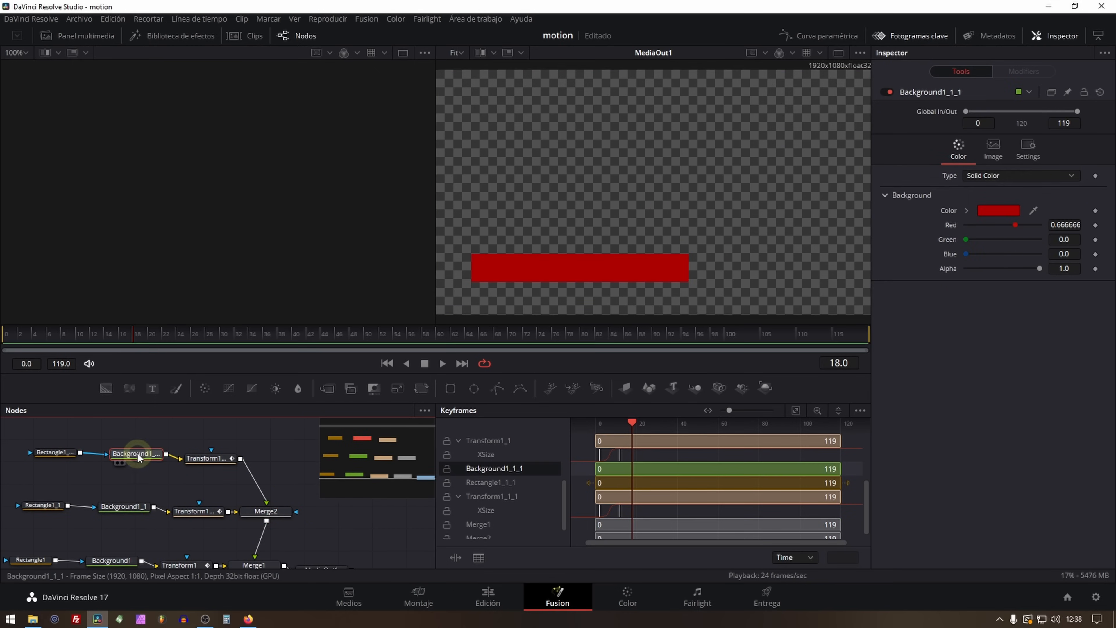
pyautogui.click(999, 211)
pyautogui.click(477, 263)
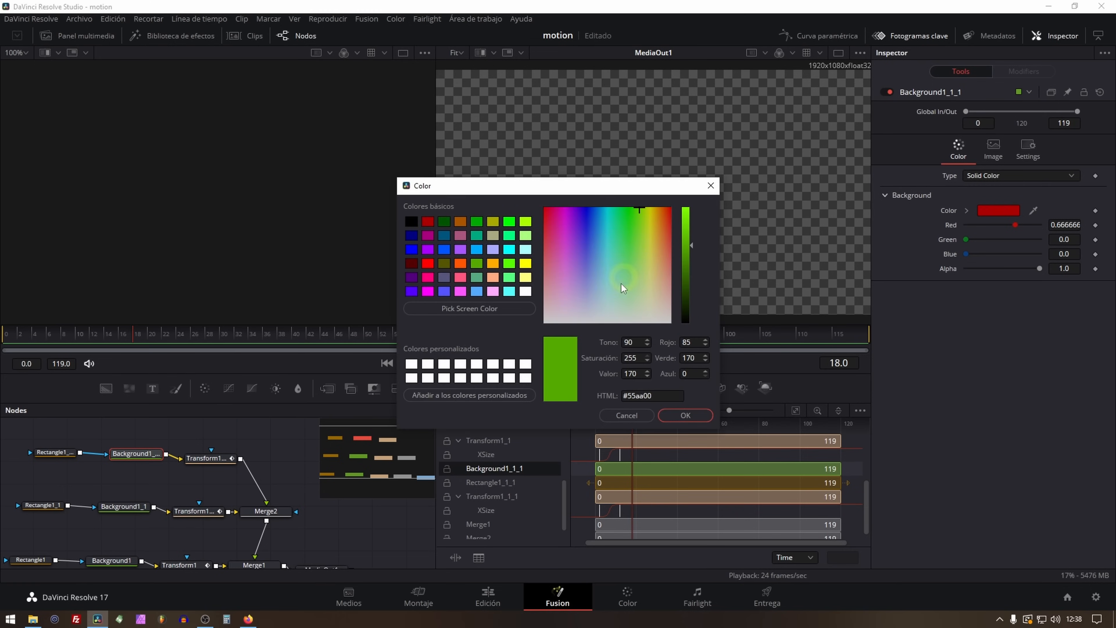
pyautogui.click(684, 415)
# Delay Transform1_1_1's X Size keyframes to about frames 5 and 15 and play the staggered animation.
pyautogui.click(598, 513)
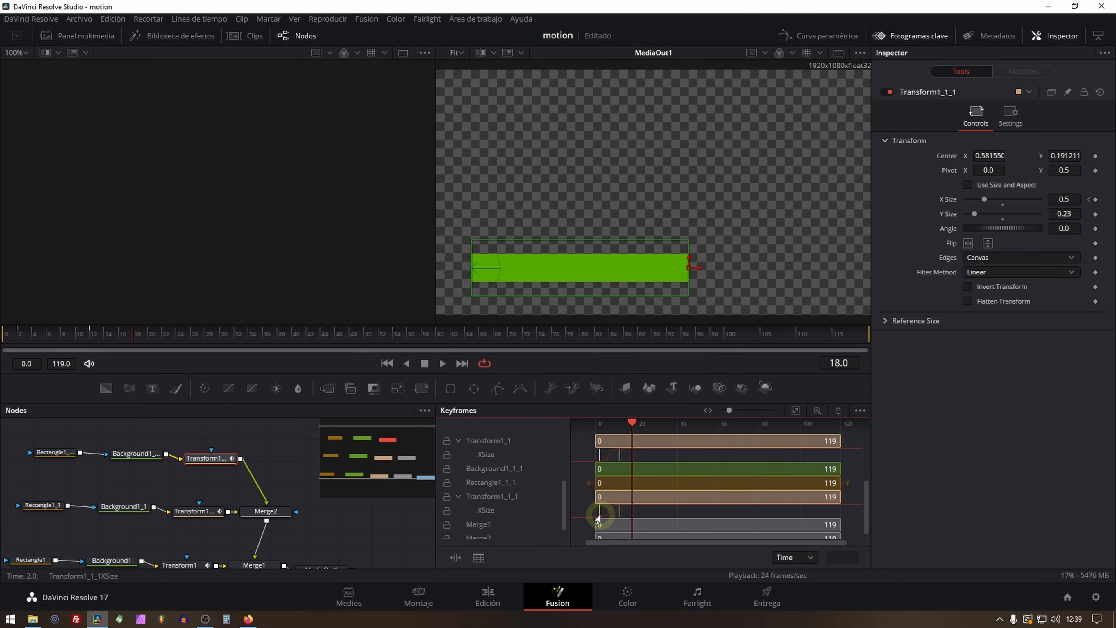
pyautogui.click(387, 363)
pyautogui.press('space')
pyautogui.click(387, 363)
pyautogui.click(387, 363)
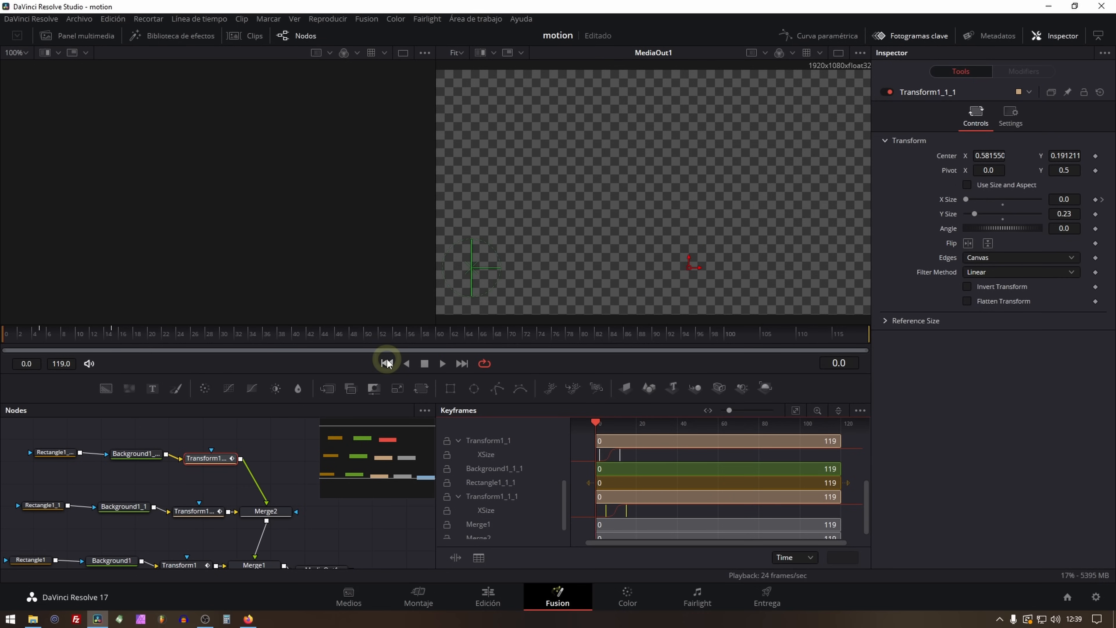
pyautogui.click(386, 363)
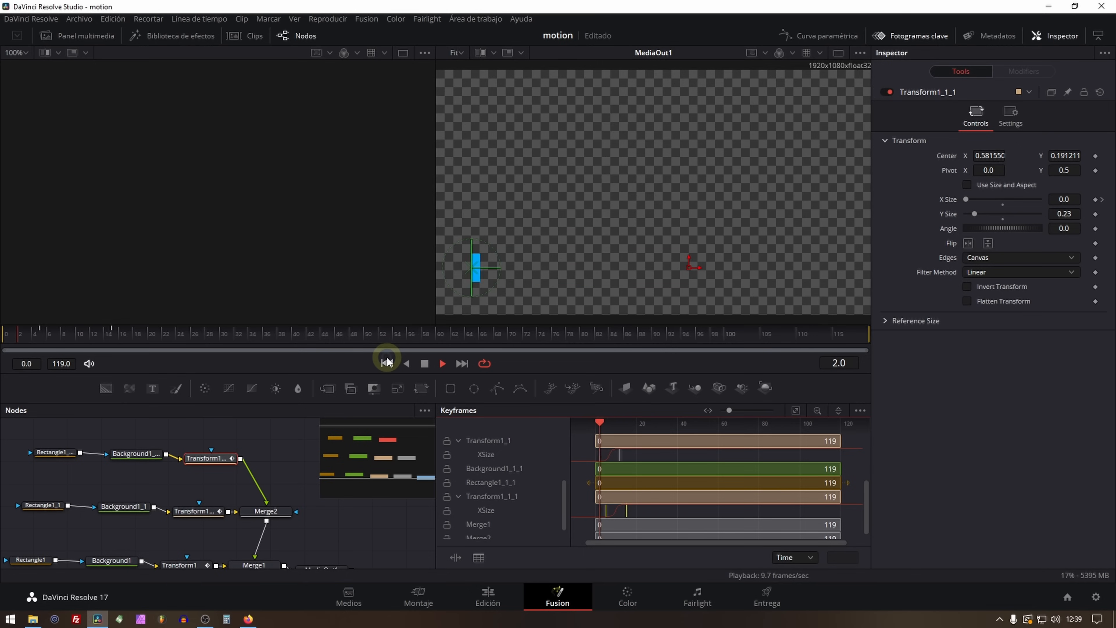
pyautogui.click(386, 363)
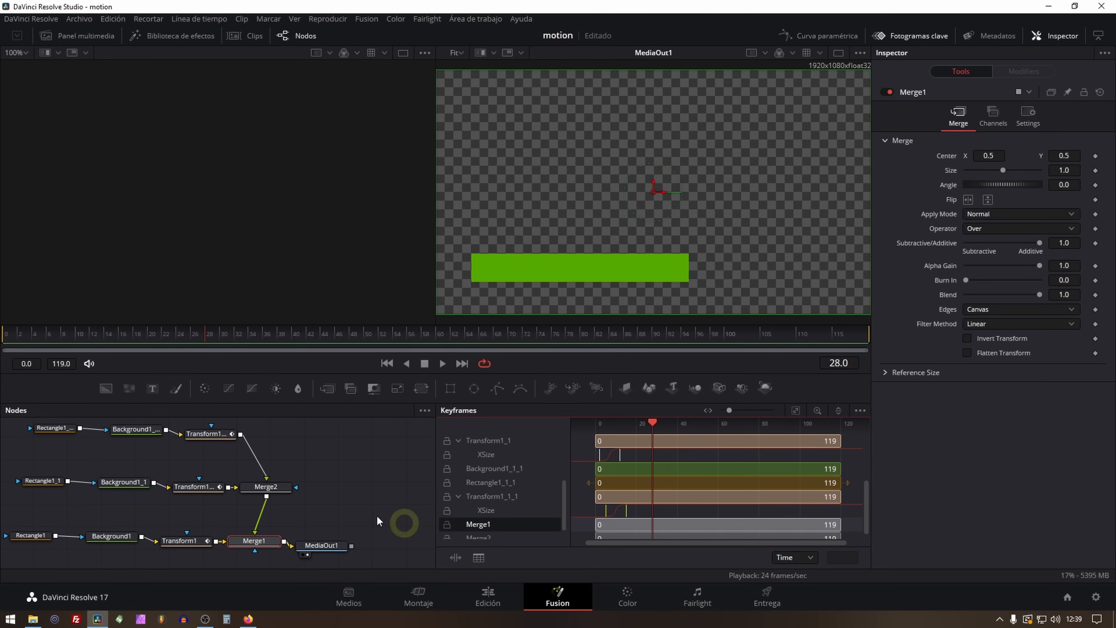
# Add a Text+ node above the bar chains with the text HOLI and set its font to Bebas Neue.
pyautogui.moveTo(278, 476); pyautogui.dragTo(324, 453)
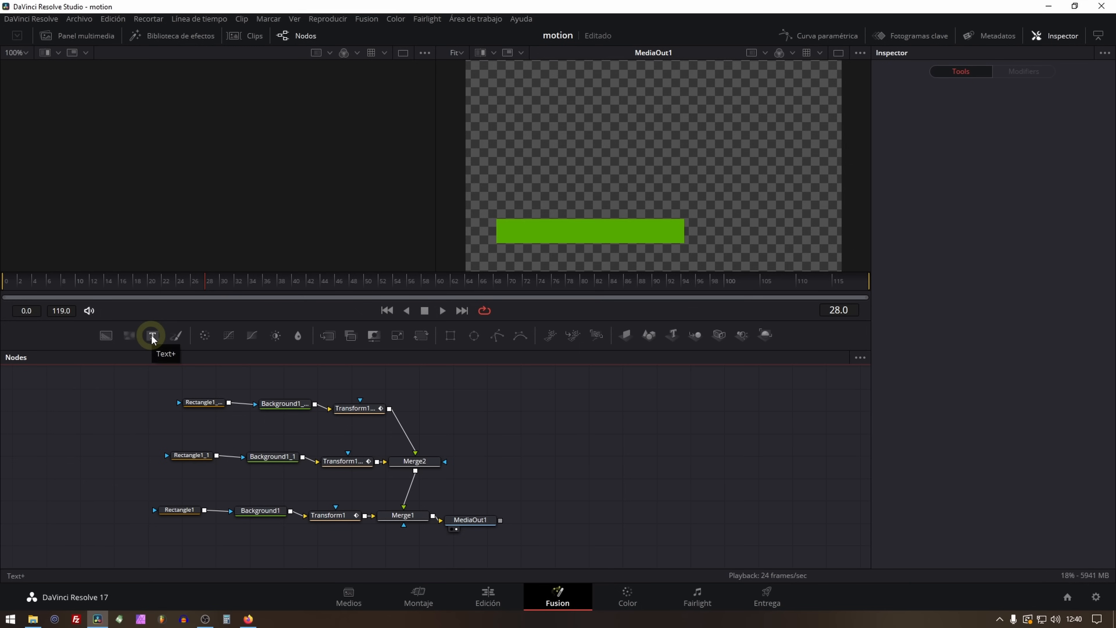
pyautogui.click(153, 335)
pyautogui.click(948, 220)
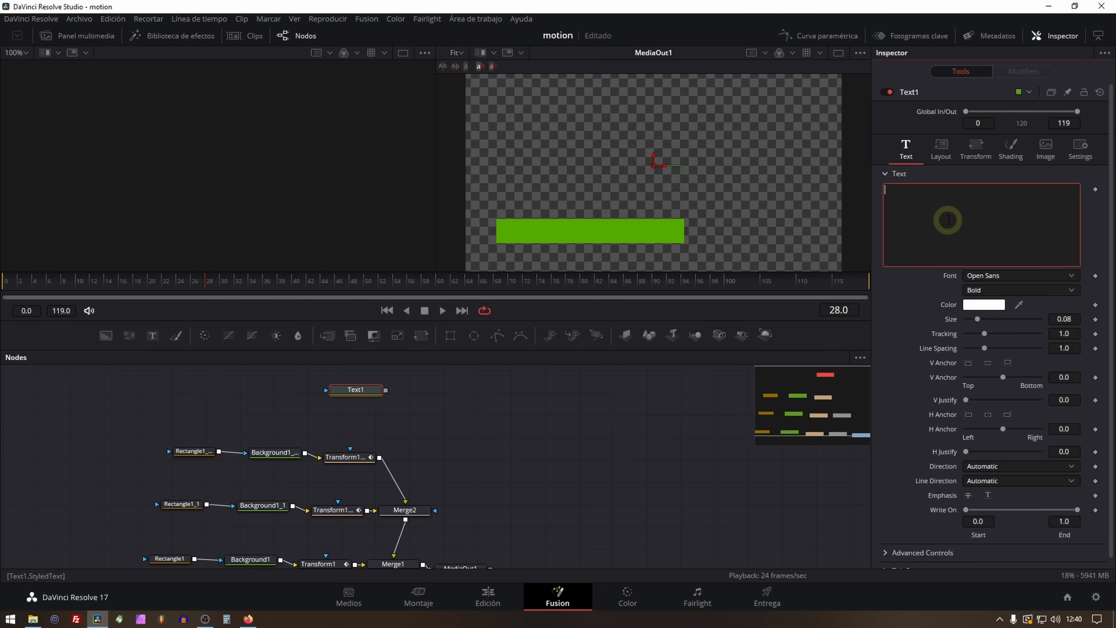
pyautogui.write('HOLI')
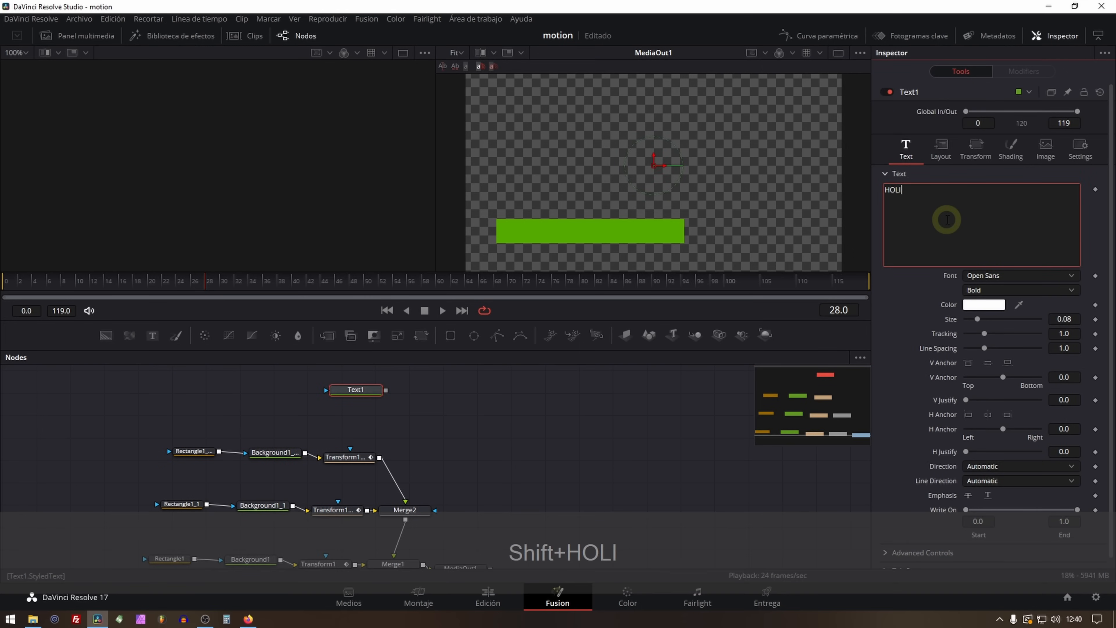
pyautogui.click(1063, 277)
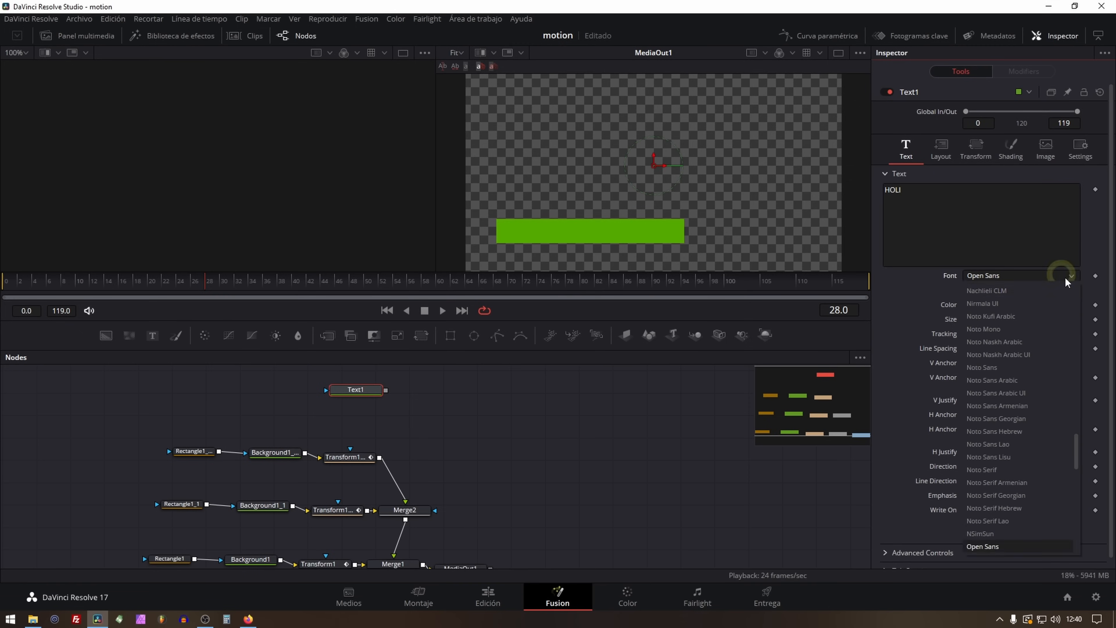
pyautogui.moveTo(1076, 459); pyautogui.dragTo(1089, 307)
pyautogui.click(1012, 344)
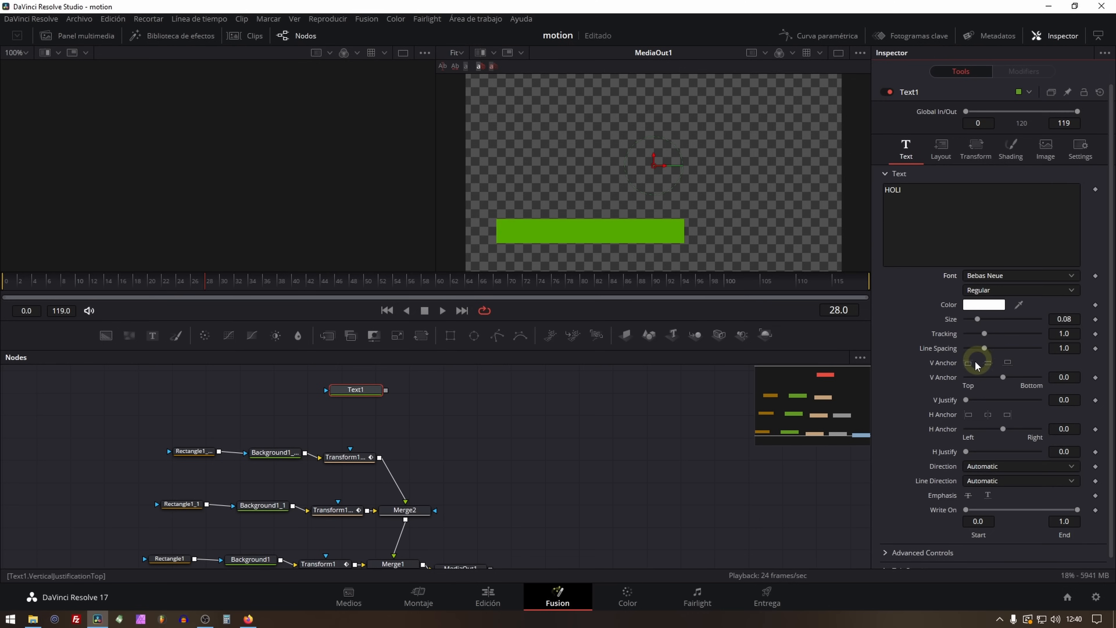
# Preview the Text1 node on its own in the second viewer and switch that viewer back to MediaOut1.
pyautogui.click(356, 393)
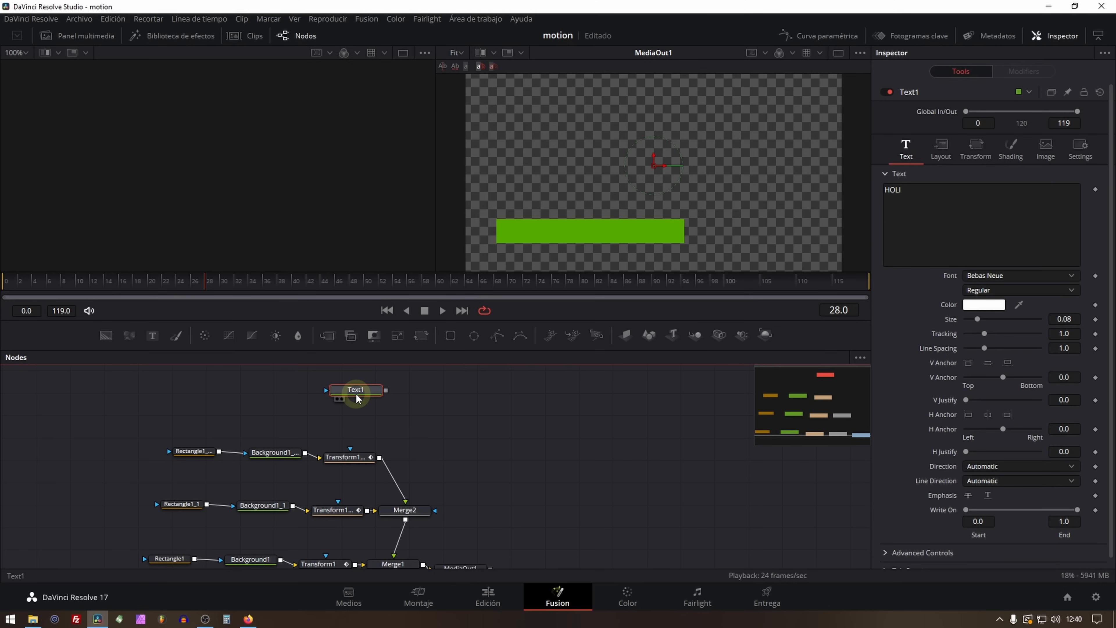
pyautogui.press('2')
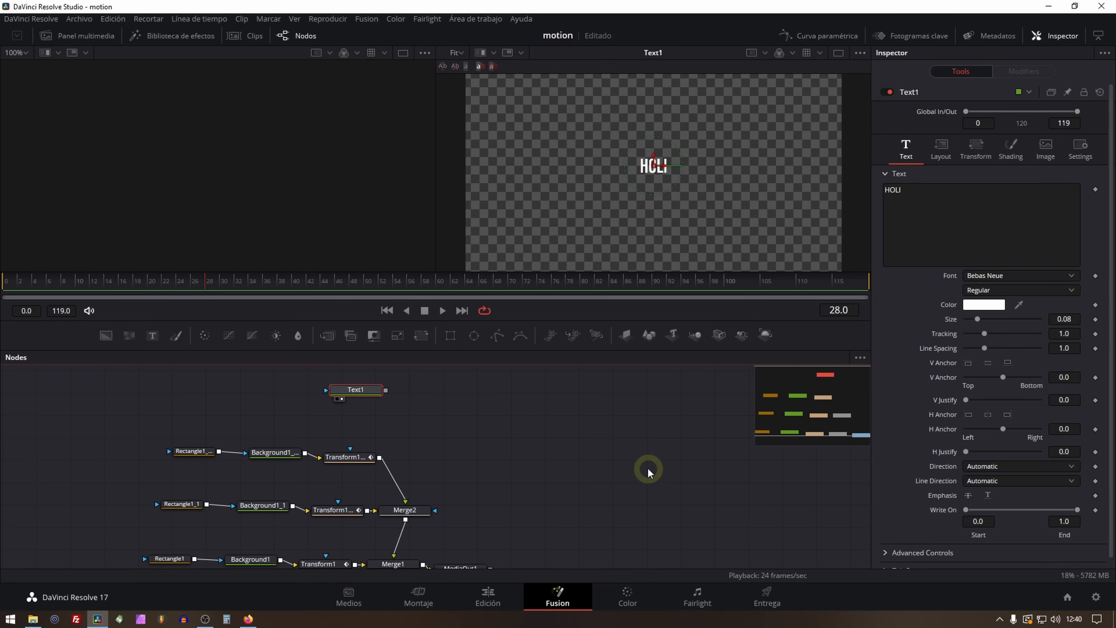
pyautogui.moveTo(501, 435); pyautogui.dragTo(426, 397)
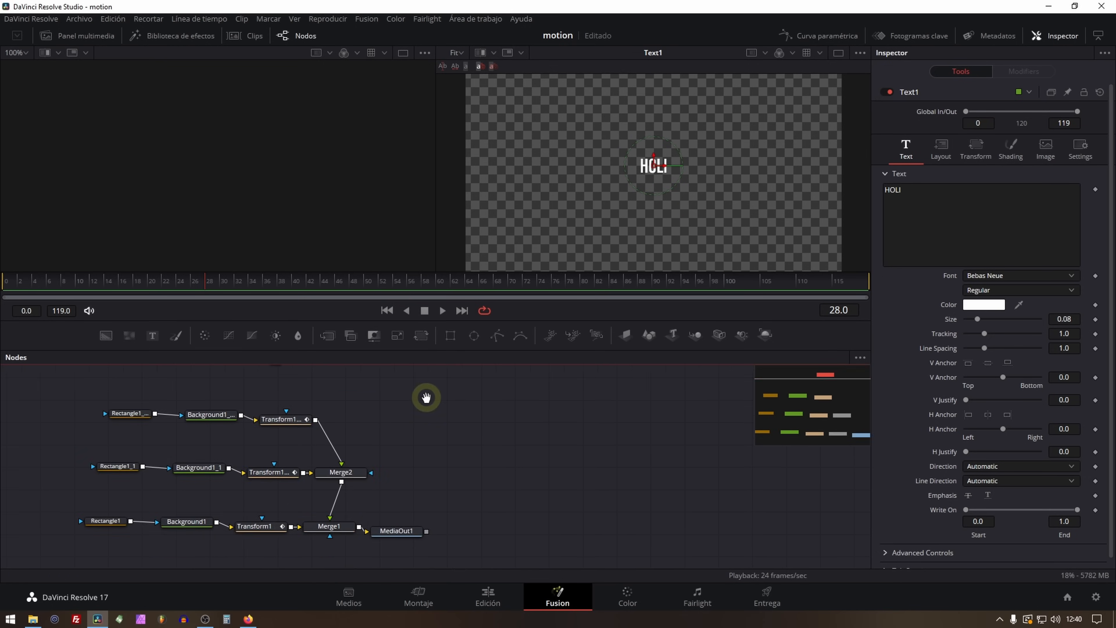
pyautogui.click(393, 532)
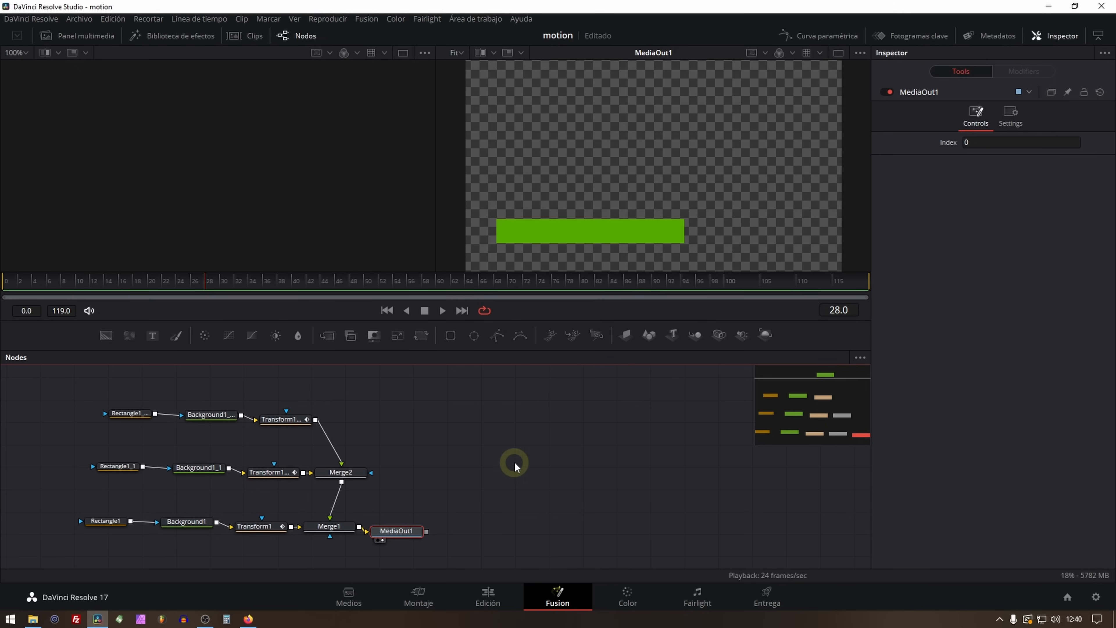
# Try to merge Text1 over Background1_1_1 ahead of its Transform node, check the text in the viewer and undo the merge.
pyautogui.moveTo(510, 464); pyautogui.dragTo(585, 506)
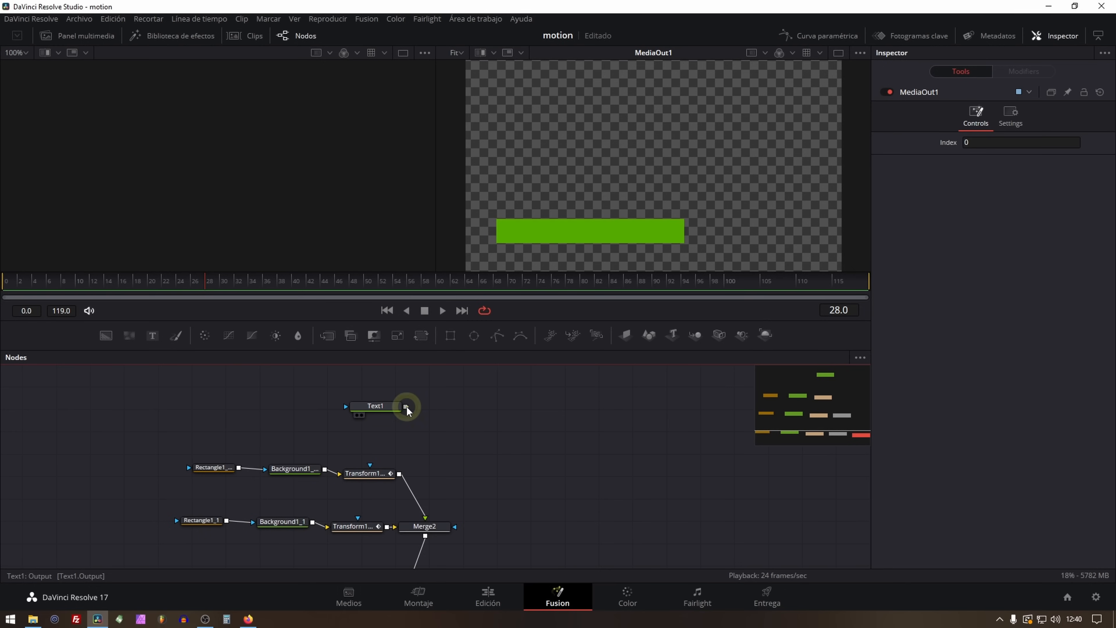
pyautogui.moveTo(406, 405); pyautogui.dragTo(325, 473)
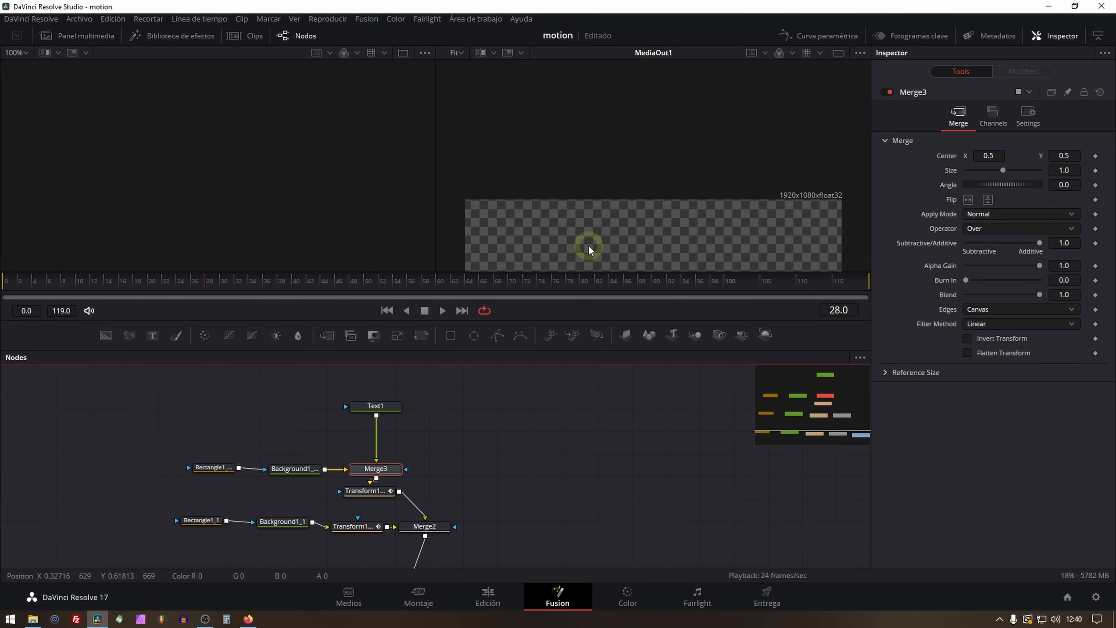
pyautogui.scroll(2, 593, 246)
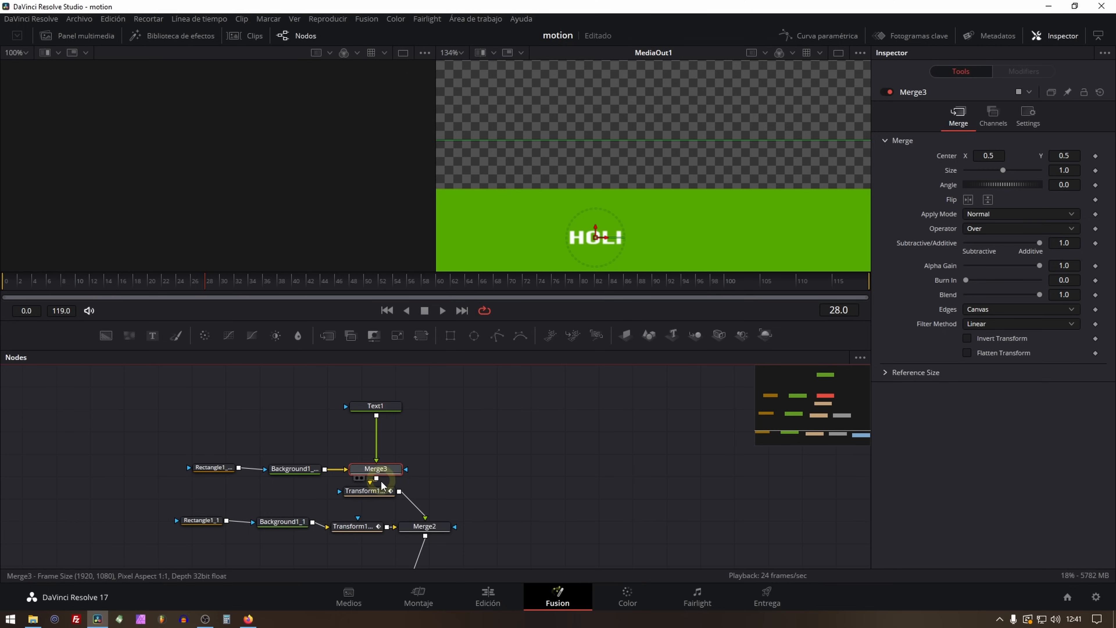
pyautogui.moveTo(377, 501)
pyautogui.mouseDown()
pyautogui.moveTo(347, 505)
pyautogui.moveTo(386, 510)
pyautogui.moveTo(422, 496)
pyautogui.moveTo(381, 504)
pyautogui.mouseUp()
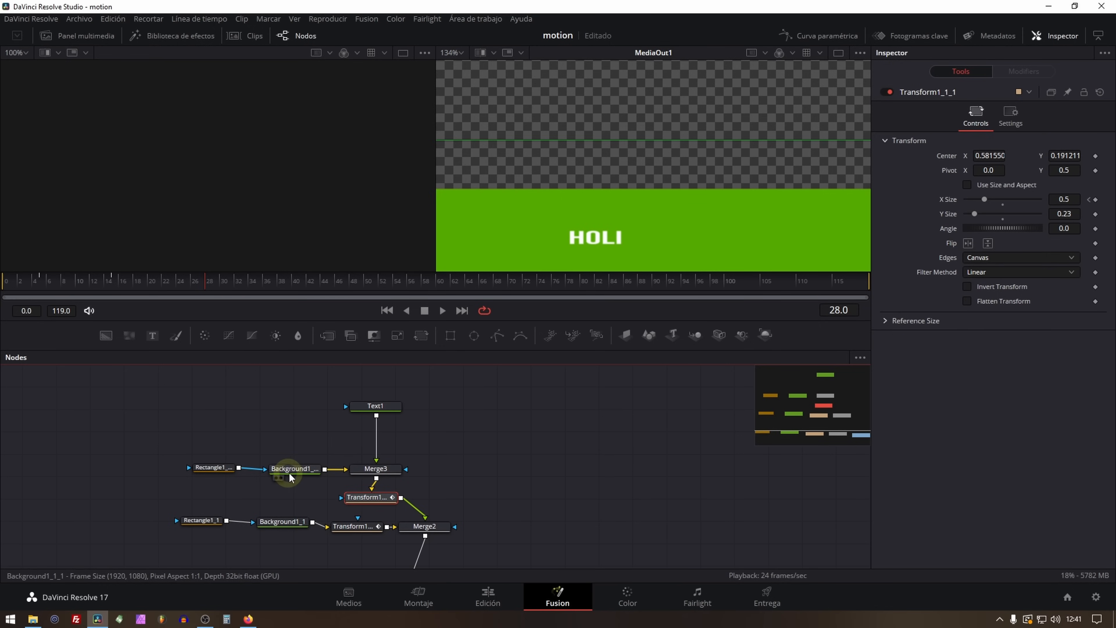
pyautogui.hotkey('ctrl', 'z')
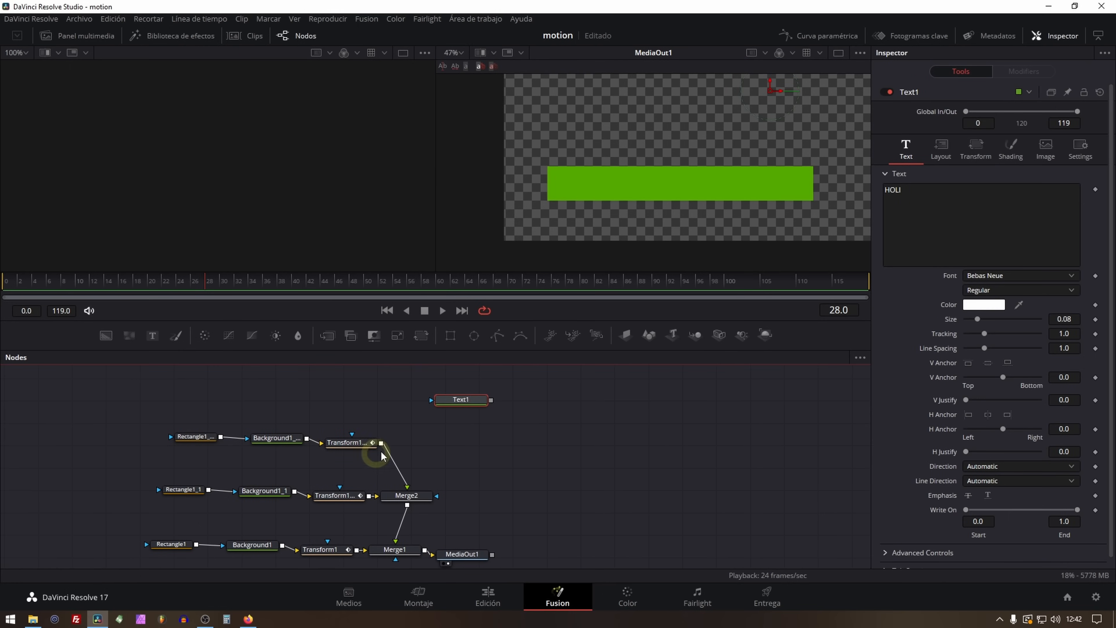
# Connect Transform1_1_1's output to Text1's mask input and merge Text1's output over Merge2.
pyautogui.moveTo(382, 444); pyautogui.dragTo(394, 436)
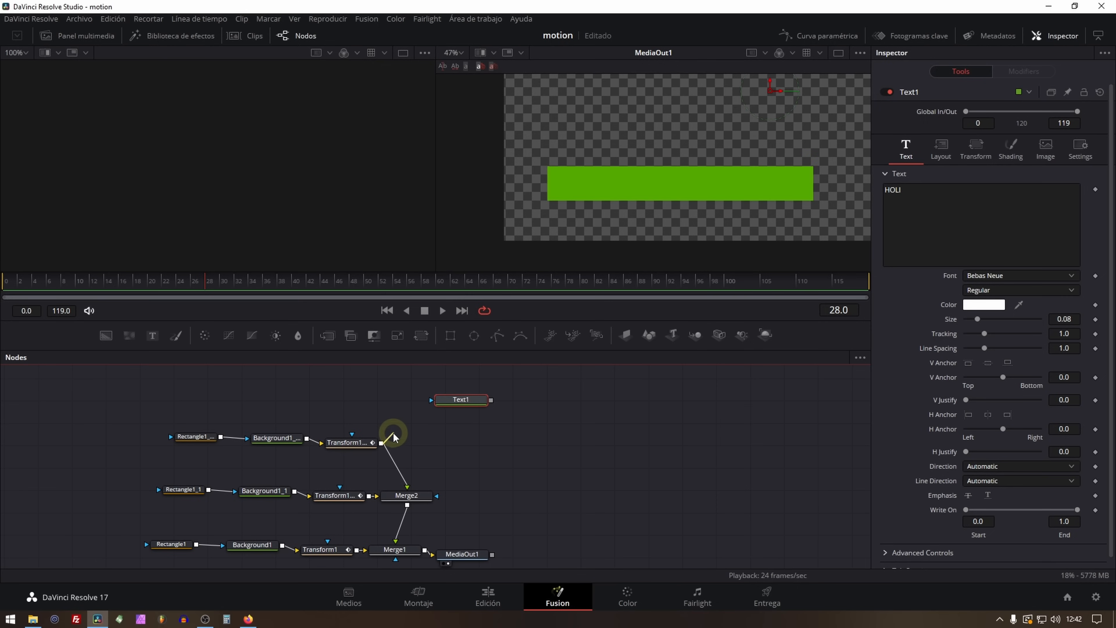
pyautogui.moveTo(431, 400); pyautogui.dragTo(431, 400)
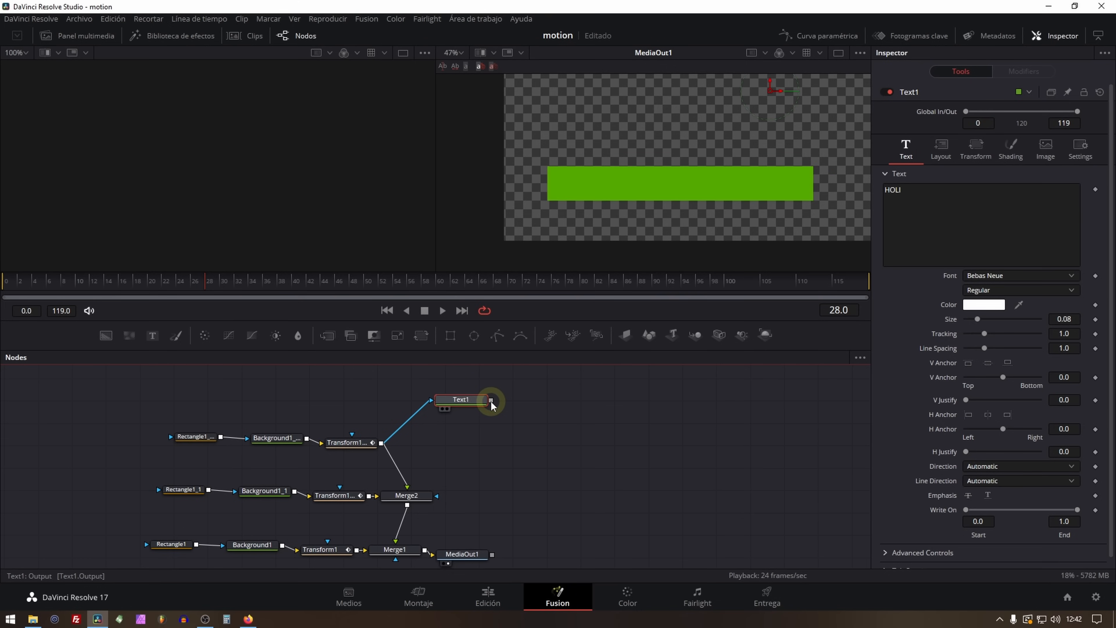
pyautogui.moveTo(501, 384); pyautogui.dragTo(418, 490)
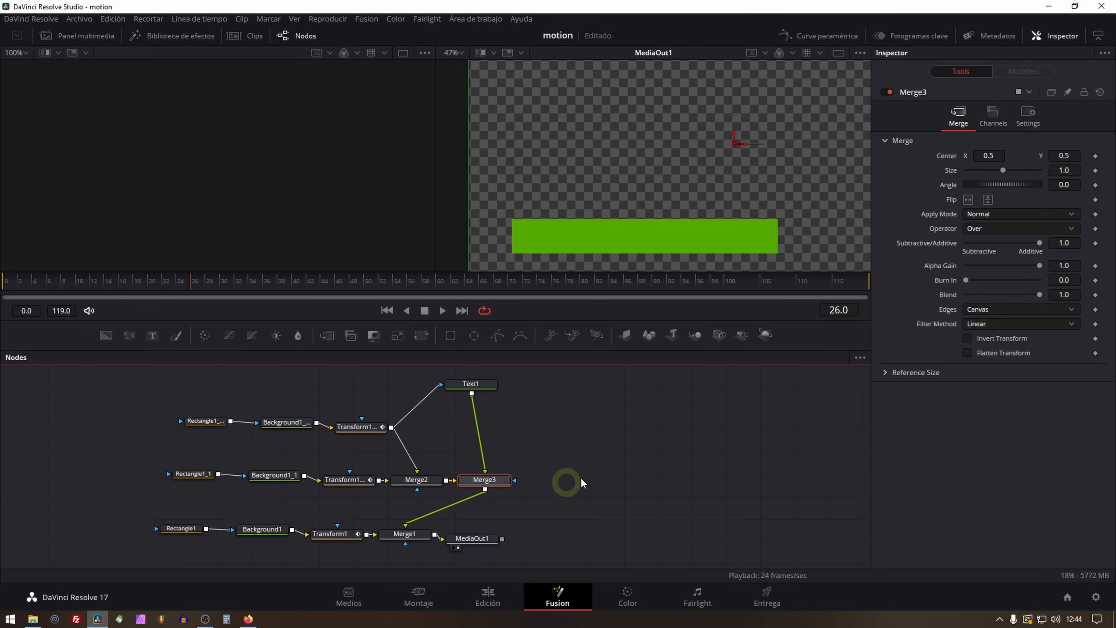
# Move the Text1 title onto the left end of the green bar and play the animation.
pyautogui.click(472, 384)
pyautogui.click(720, 141)
pyautogui.moveTo(735, 145); pyautogui.dragTo(546, 237)
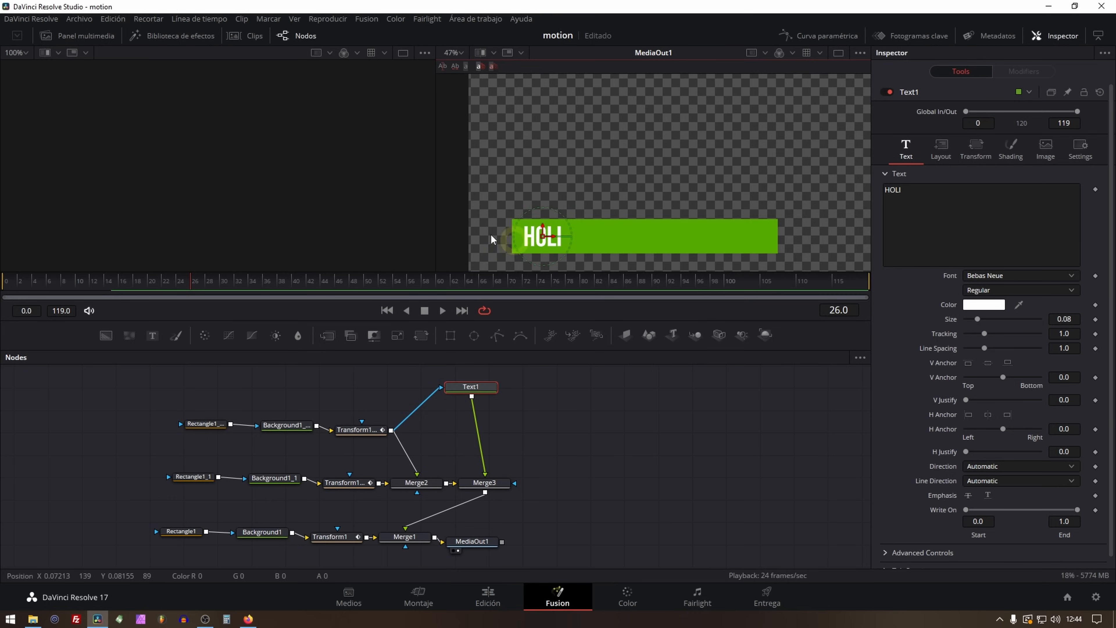
pyautogui.click(425, 313)
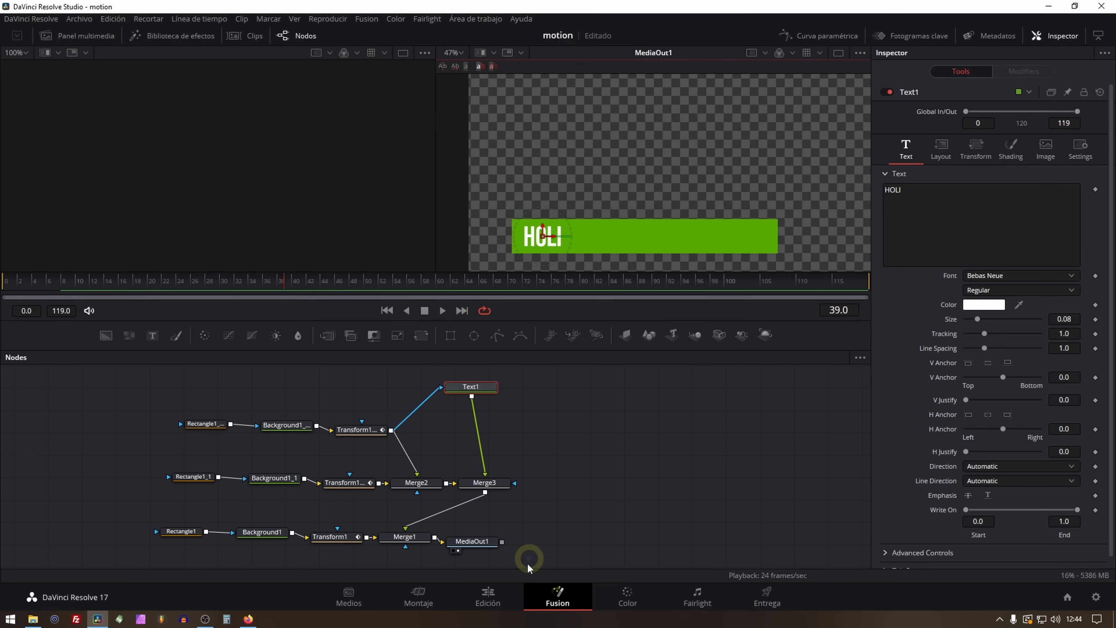
# Switch to the Edición page and play the finished lower third in the timeline.
pyautogui.click(483, 594)
pyautogui.press('space')
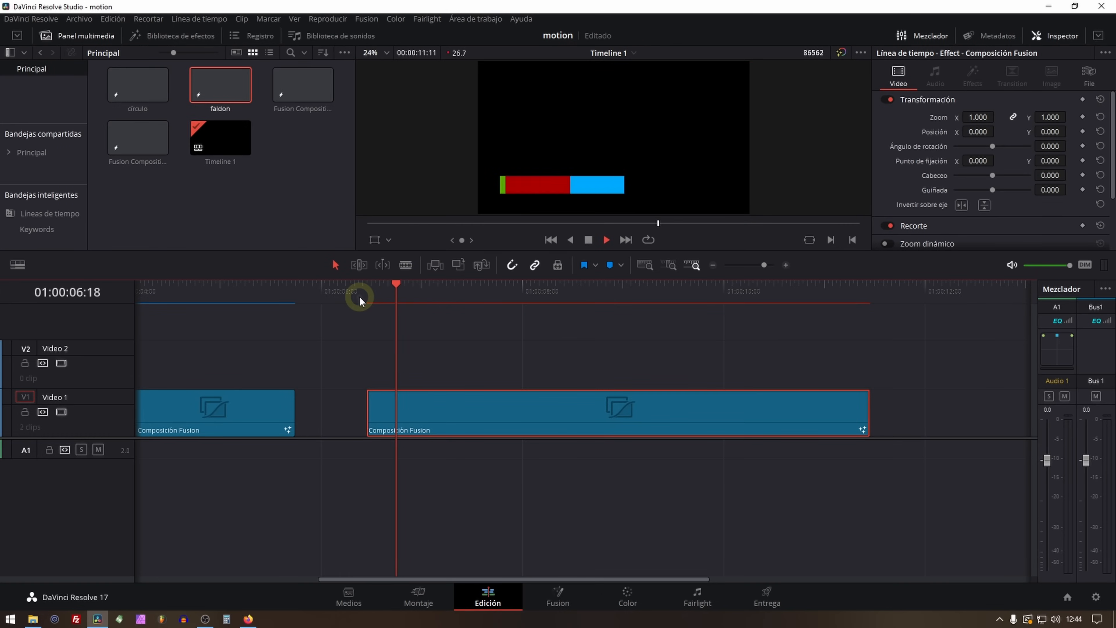
pyautogui.press('space')
pyautogui.press('space')
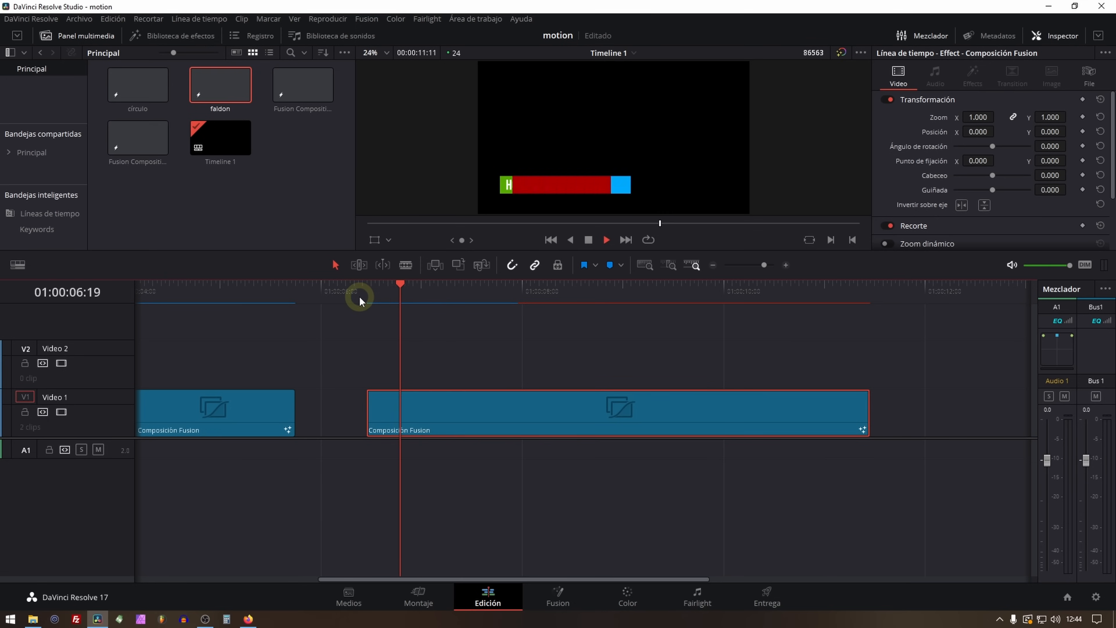